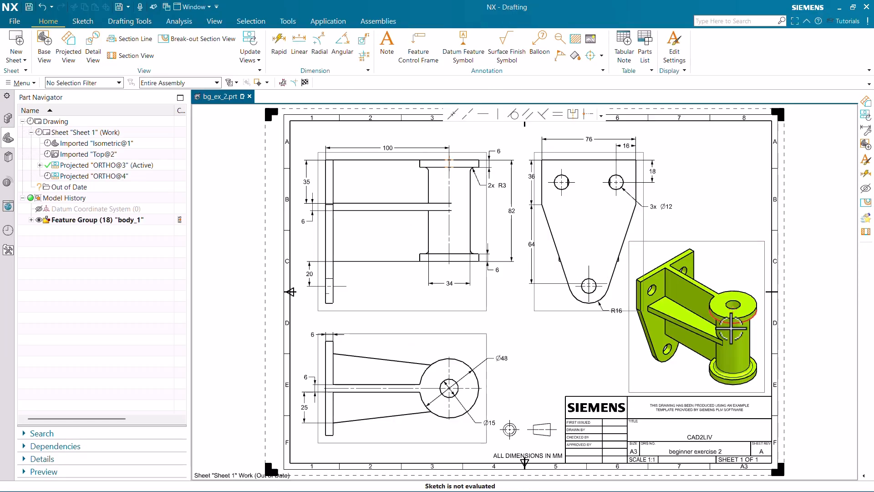
# Examine the drawing sheet's orthographic views, dimensions and isometric view of the bracket.
pyautogui.scroll(3, 732, 328)
pyautogui.scroll(-3, 620, 250)
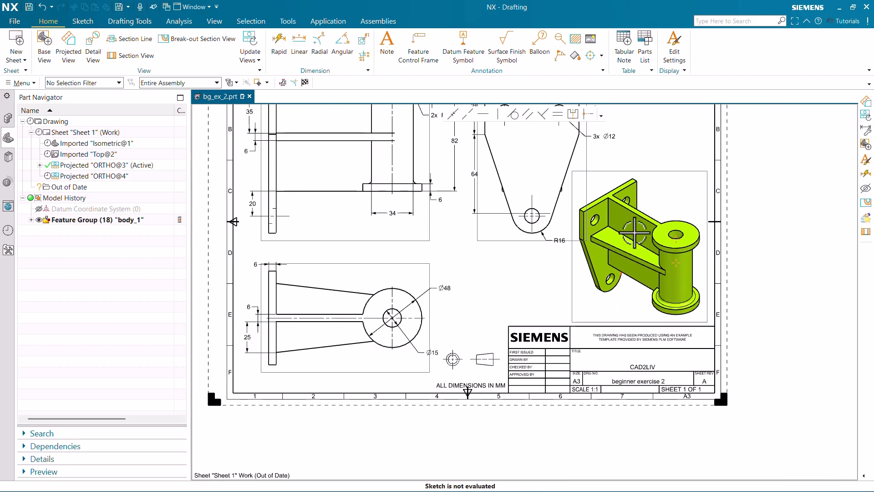
pyautogui.scroll(-2, 633, 314)
pyautogui.scroll(-1, 539, 199)
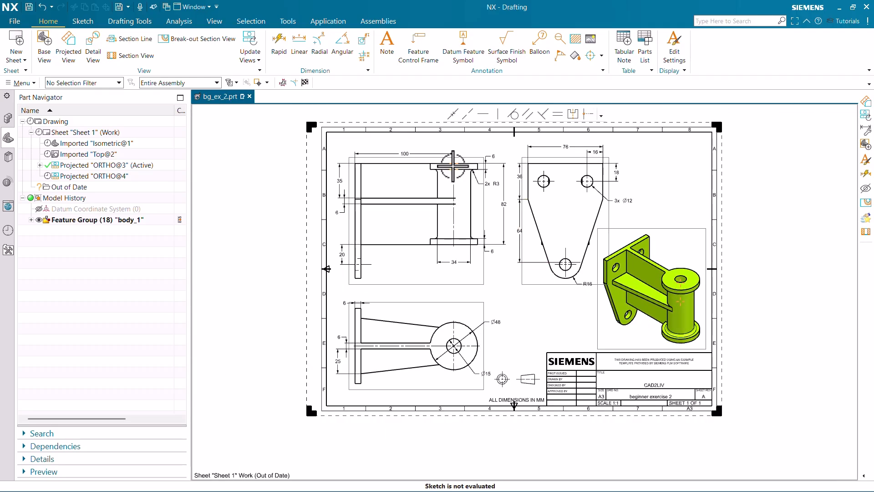
pyautogui.scroll(2, 453, 167)
pyautogui.scroll(-1, 410, 148)
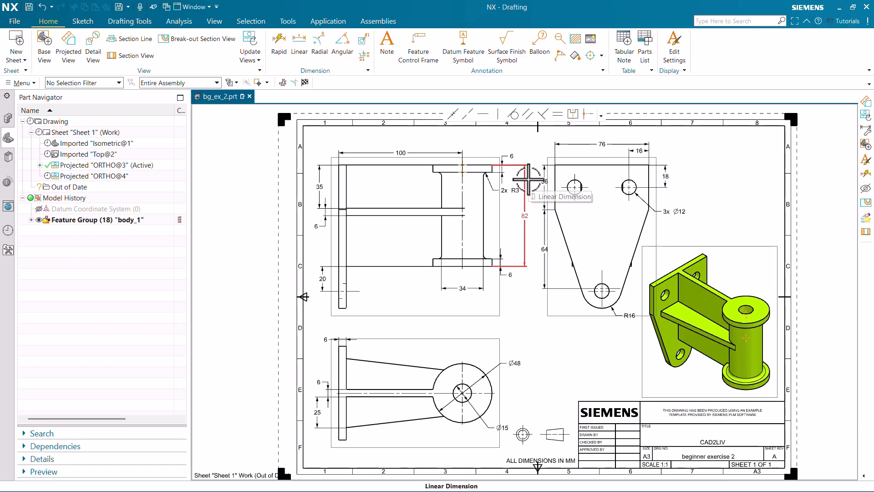
pyautogui.scroll(2, 709, 338)
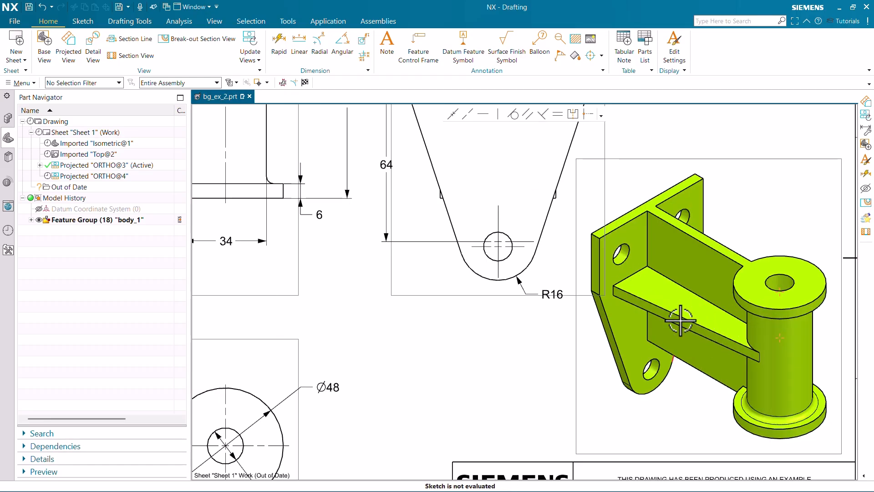
pyautogui.scroll(-1, 677, 316)
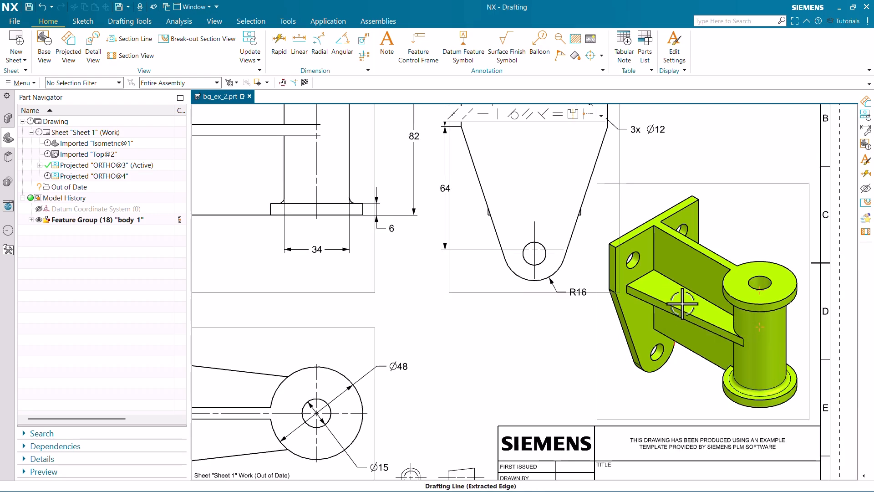
pyautogui.scroll(-2, 683, 302)
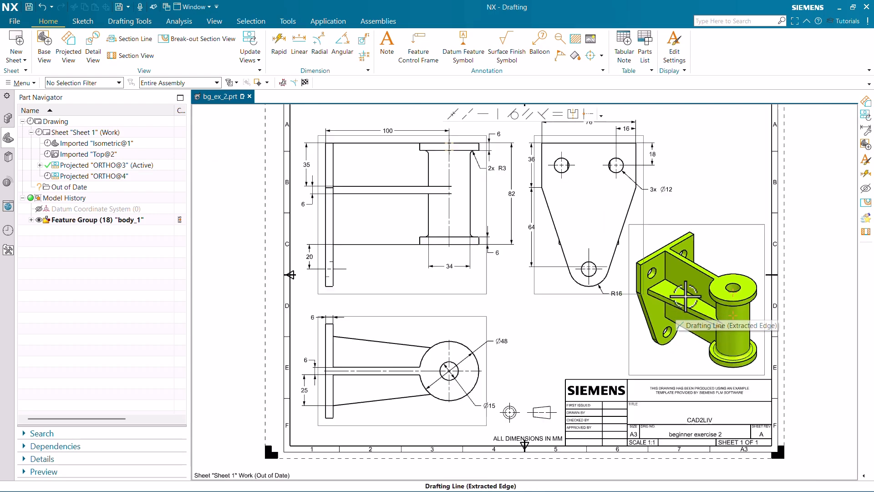
pyautogui.scroll(1, 331, 419)
pyautogui.scroll(2, 330, 419)
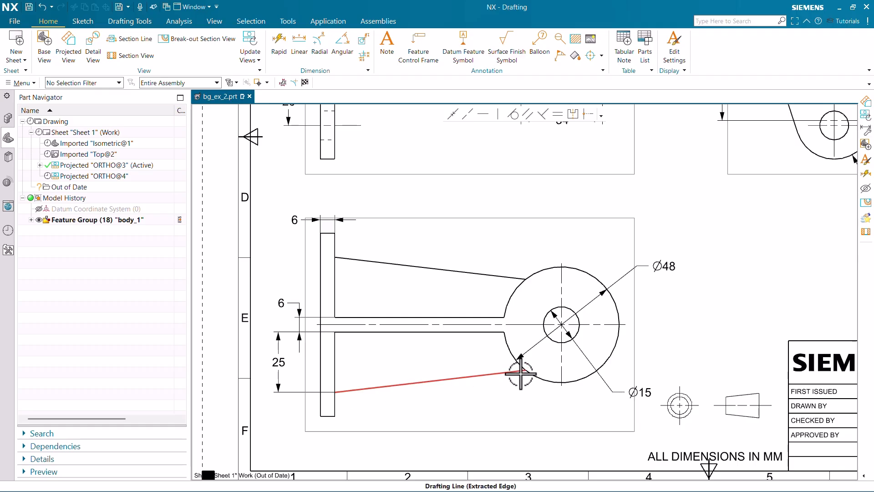
pyautogui.scroll(-3, 415, 370)
pyautogui.scroll(-1, 399, 355)
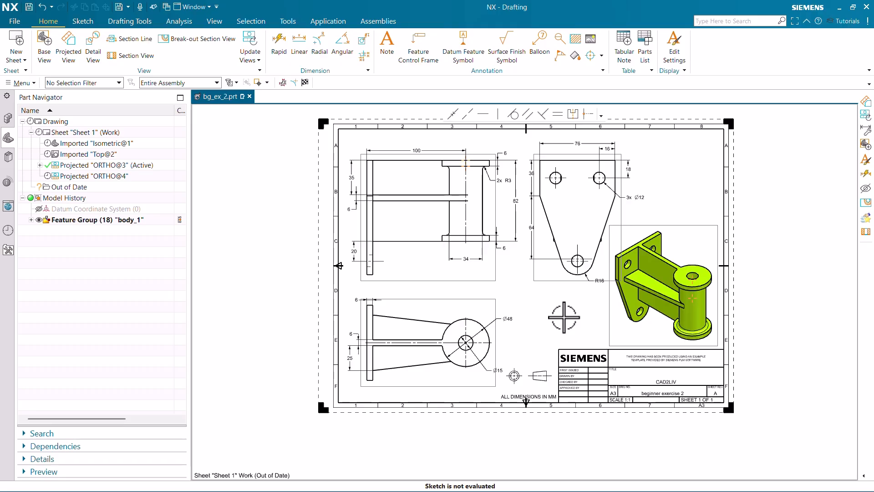
# Switch from Drafting to Modeling and hide the body_1 feature group.
pyautogui.hotkey('ctrl', 'm')
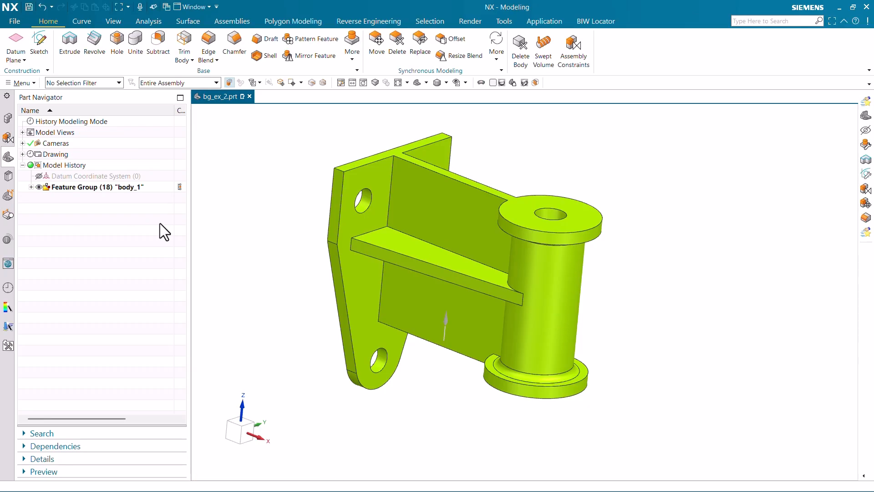
pyautogui.click(38, 187)
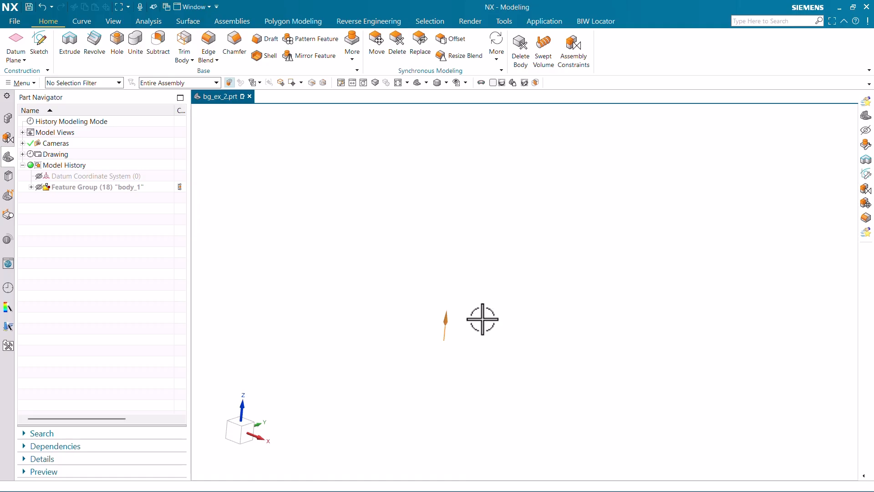
pyautogui.scroll(-2, 485, 304)
pyautogui.scroll(5, 450, 312)
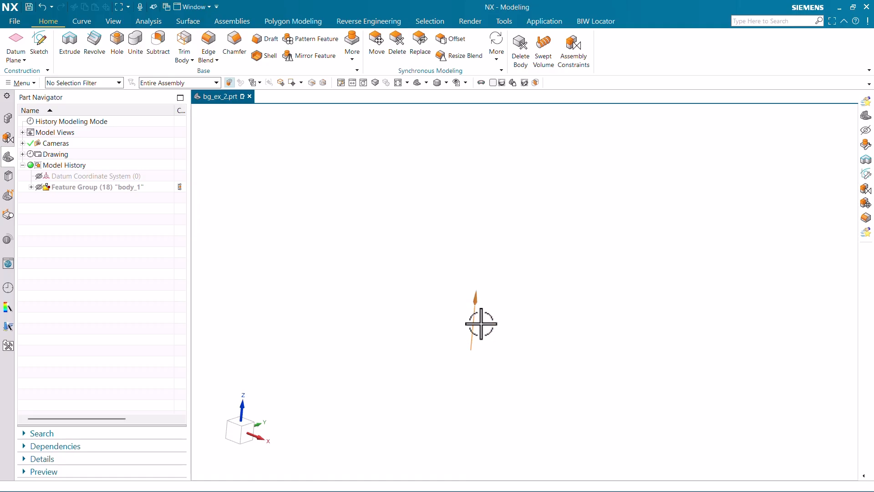
# Hide all object types through Show and Hide and update the display to clear the leftover arrow.
pyautogui.press('Home')
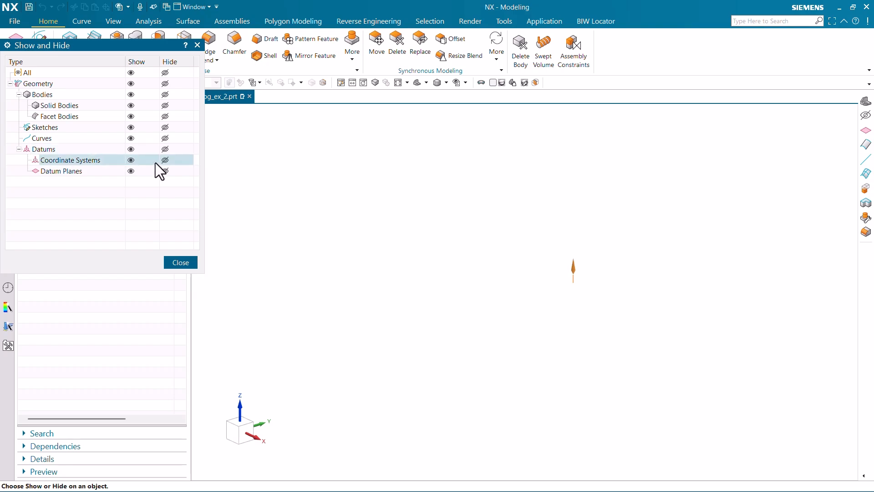
pyautogui.click(165, 73)
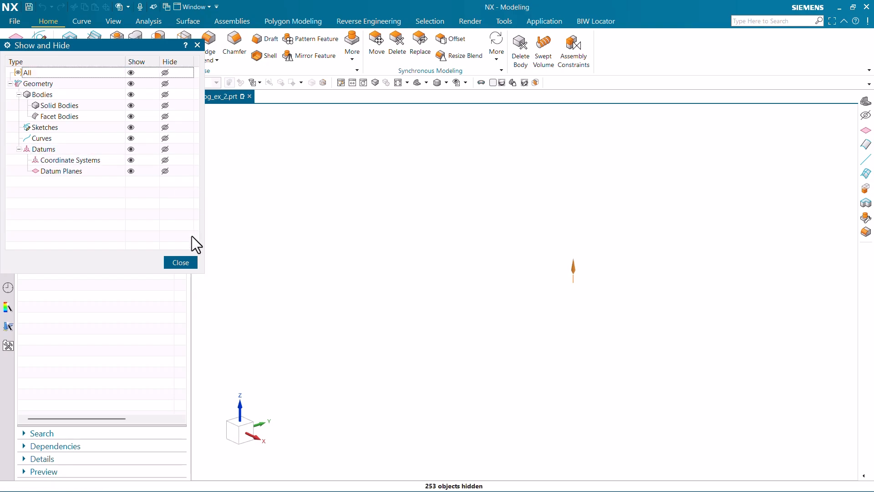
pyautogui.click(188, 261)
pyautogui.rightClick(400, 319)
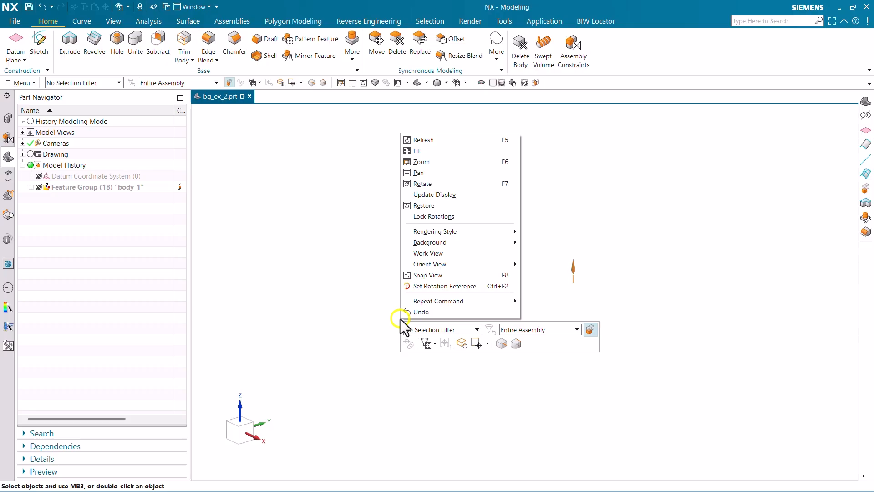
pyautogui.click(453, 196)
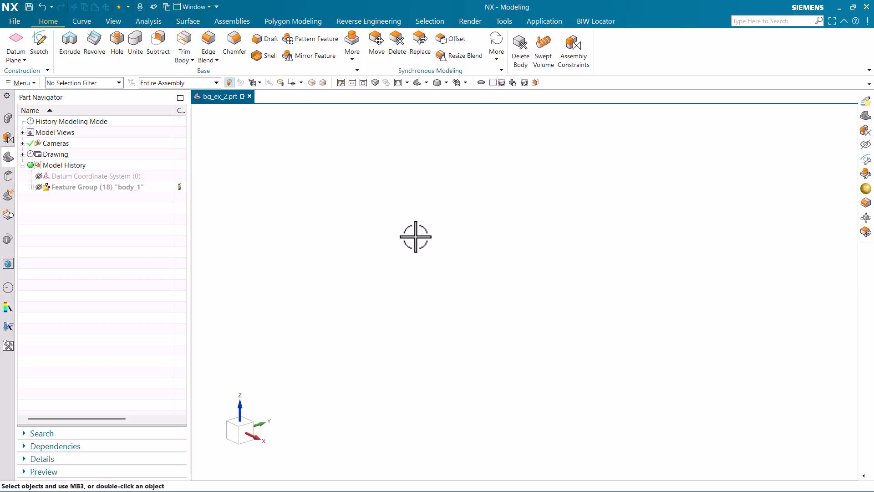
# Show the datum coordinate system in the empty modeling view.
pyautogui.click(39, 176)
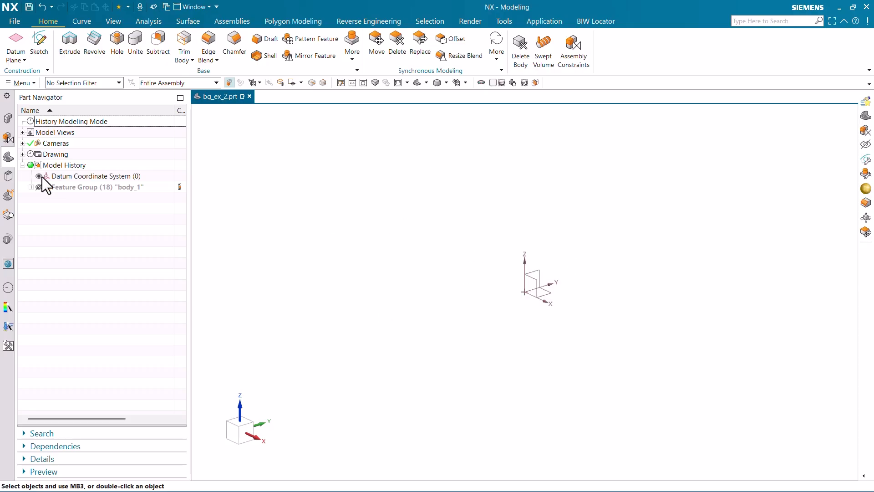
pyautogui.click(38, 176)
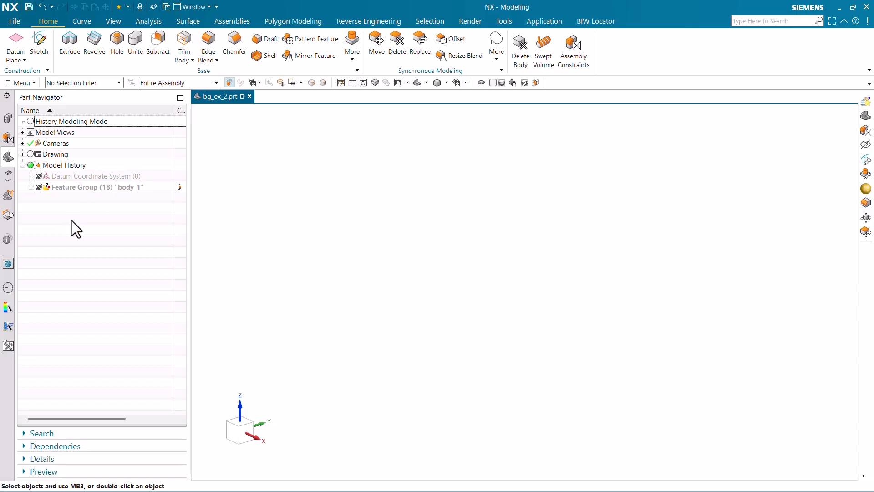
pyautogui.click(39, 176)
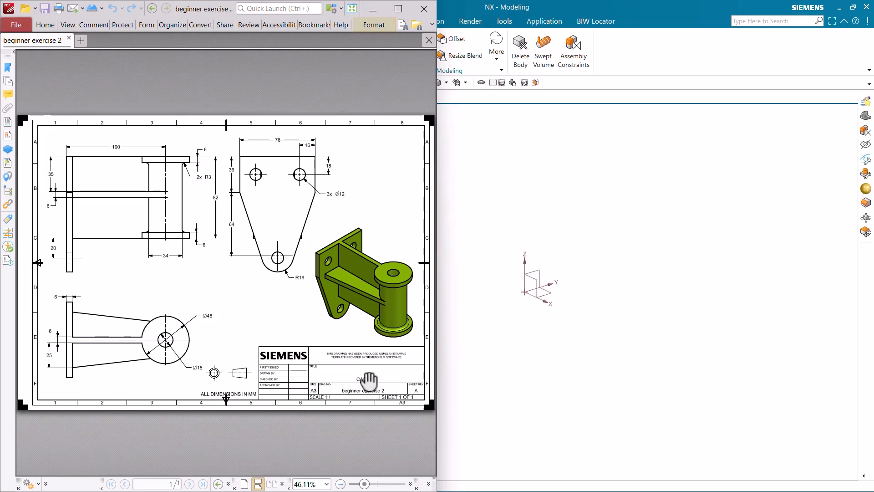
# Examine the mounting plate's dimensions and the isometric view in the beginner exercise 2 PDF drawing.
pyautogui.keyDown('ctrl'); pyautogui.scroll(3, 367, 396); pyautogui.keyUp('ctrl')
pyautogui.keyDown('ctrl'); pyautogui.scroll(-3, 356, 359); pyautogui.keyUp('ctrl')
pyautogui.keyDown('ctrl'); pyautogui.scroll(2, 369, 394); pyautogui.keyUp('ctrl')
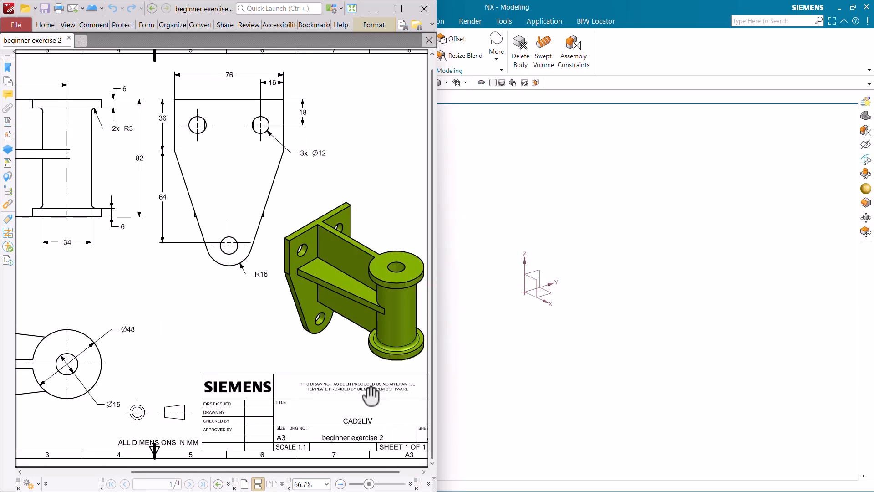
pyautogui.keyDown('ctrl'); pyautogui.scroll(-2, 364, 331); pyautogui.keyUp('ctrl')
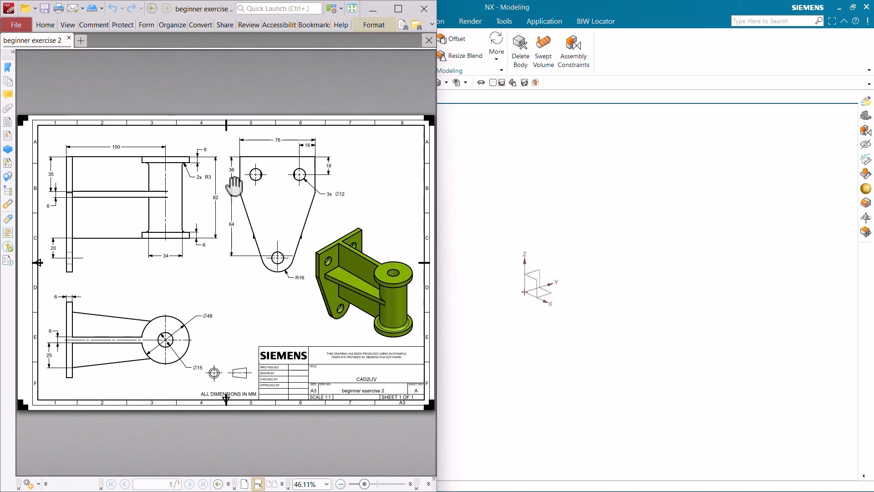
pyautogui.keyDown('ctrl'); pyautogui.scroll(2, 312, 197); pyautogui.keyUp('ctrl')
pyautogui.keyDown('ctrl'); pyautogui.scroll(-1, 274, 223); pyautogui.keyUp('ctrl')
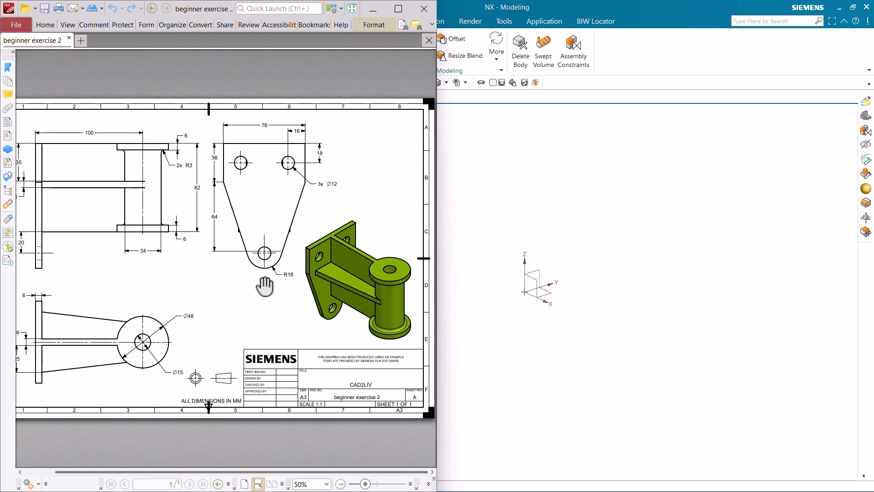
pyautogui.keyDown('ctrl'); pyautogui.scroll(2, 395, 309); pyautogui.keyUp('ctrl')
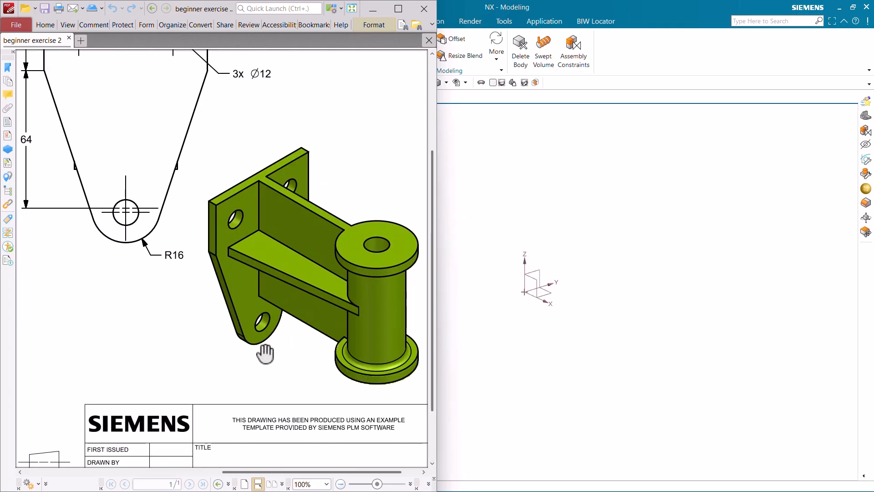
pyautogui.keyDown('ctrl'); pyautogui.scroll(-2, 246, 228); pyautogui.keyUp('ctrl')
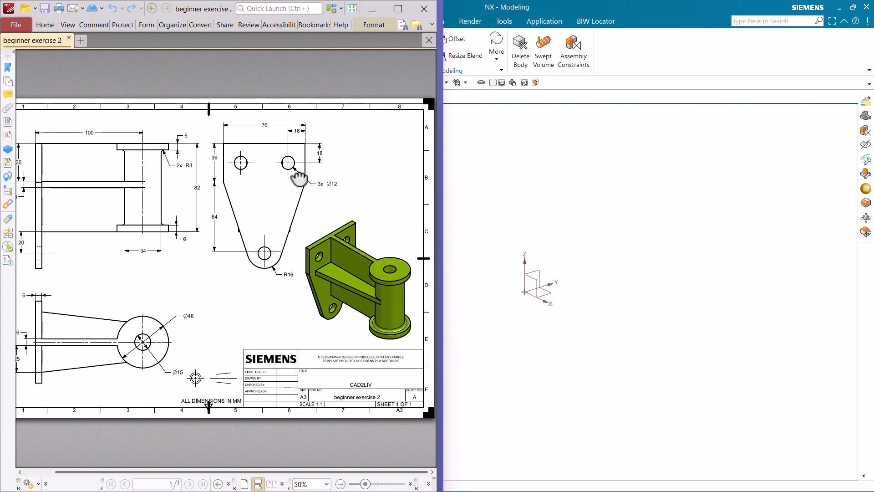
# Shrink the PDF drawing window and place it over the Part Navigator so the datum coordinate system stays clear.
pyautogui.click(546, 154)
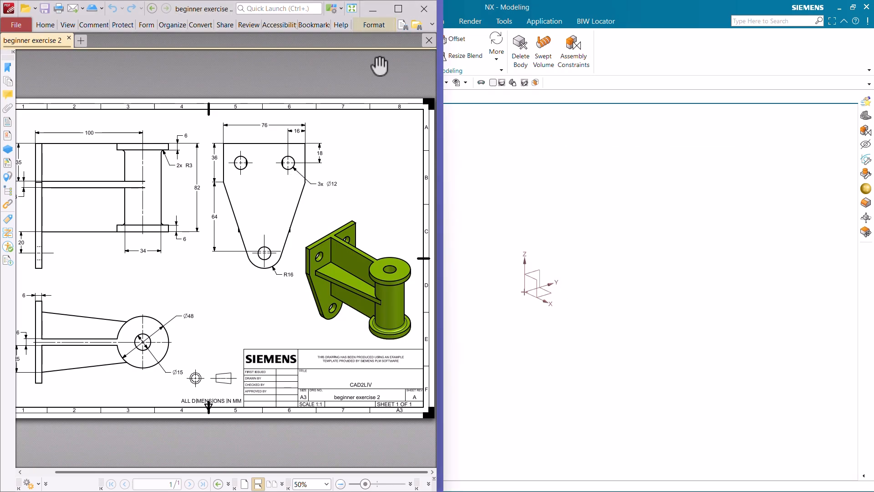
pyautogui.click(270, 8)
pyautogui.moveTo(232, 15); pyautogui.dragTo(364, 89)
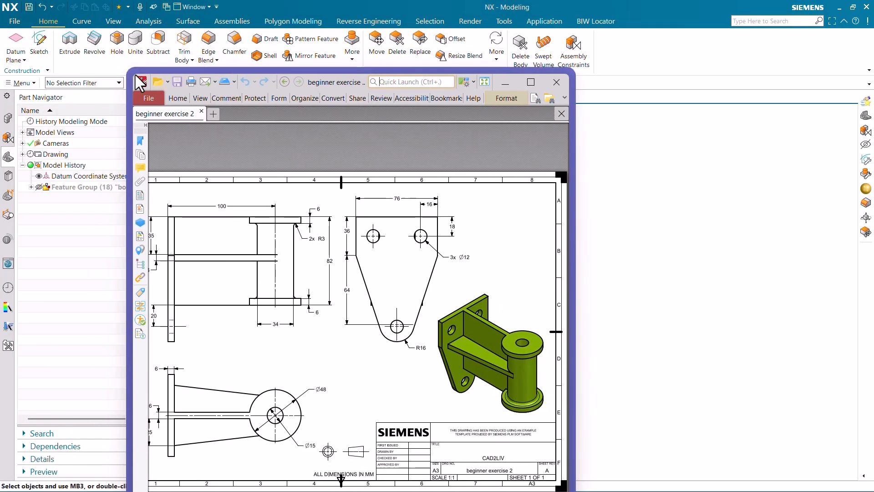
pyautogui.moveTo(132, 73); pyautogui.dragTo(330, 331)
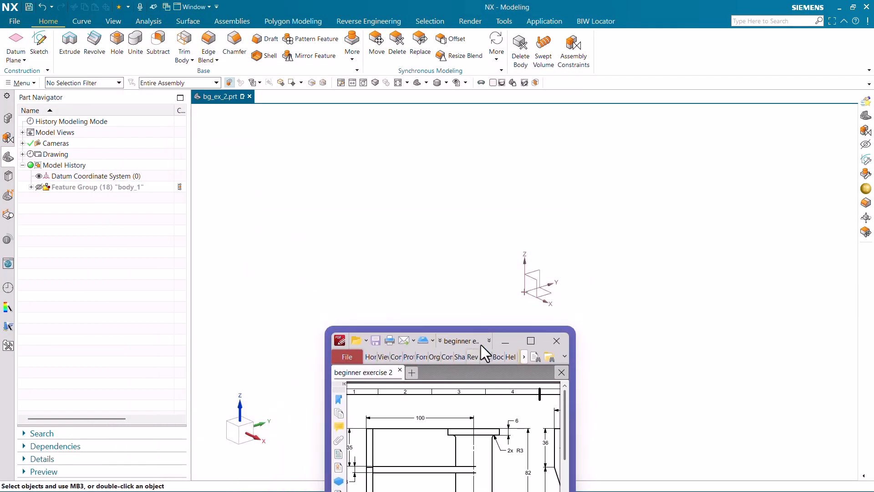
pyautogui.click(509, 353)
pyautogui.click(502, 351)
pyautogui.moveTo(468, 346); pyautogui.dragTo(217, 142)
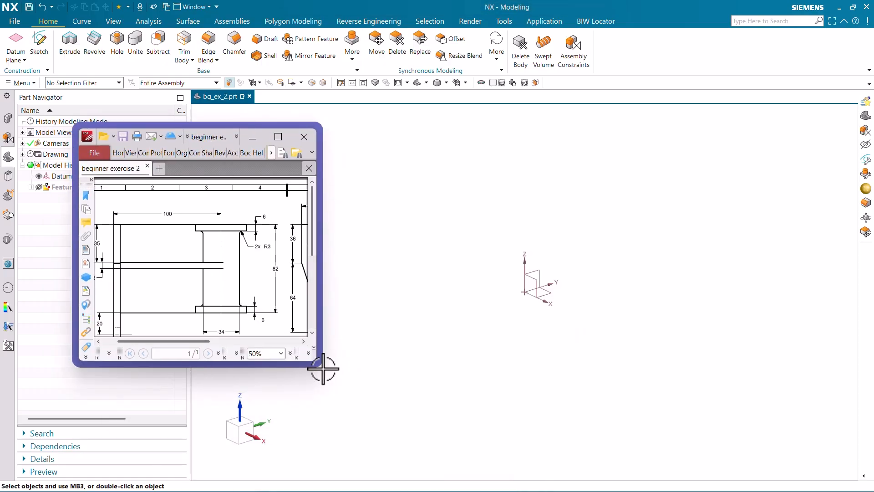
pyautogui.moveTo(317, 365); pyautogui.dragTo(399, 410)
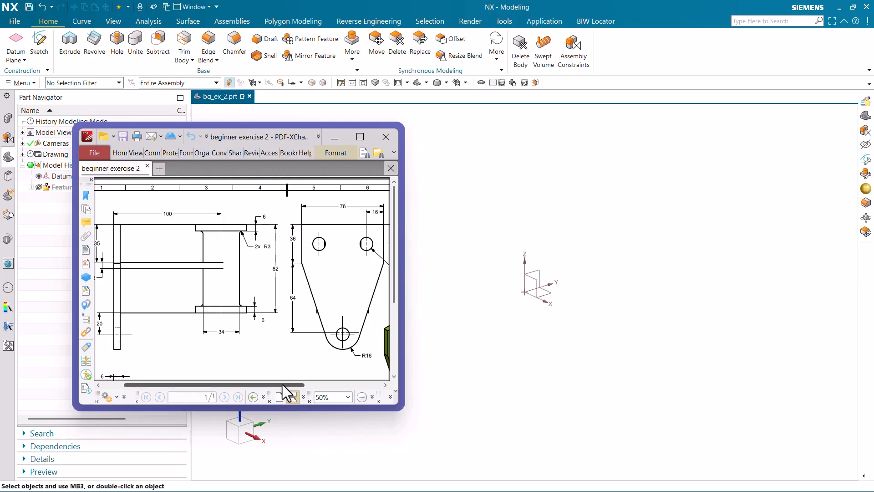
# Create a new sketch on the Right datum plane, keeping the default orientation and origin.
pyautogui.moveTo(288, 385); pyautogui.dragTo(321, 381)
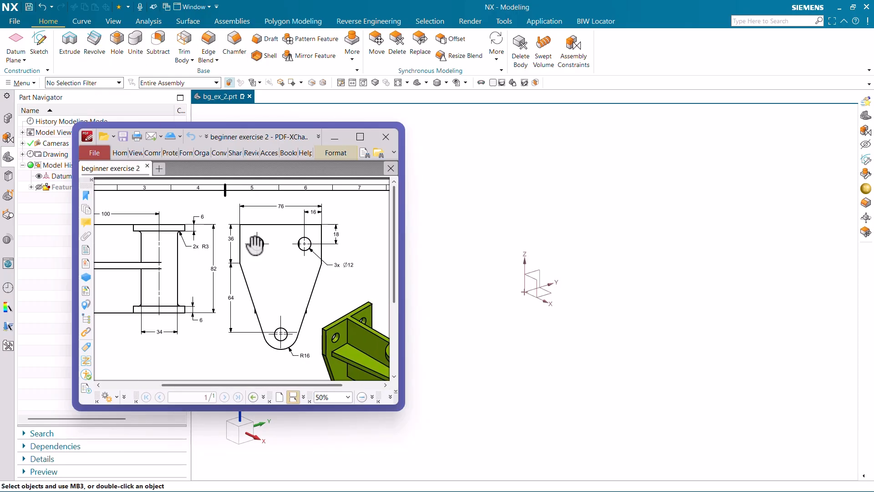
pyautogui.moveTo(295, 305); pyautogui.dragTo(232, 232)
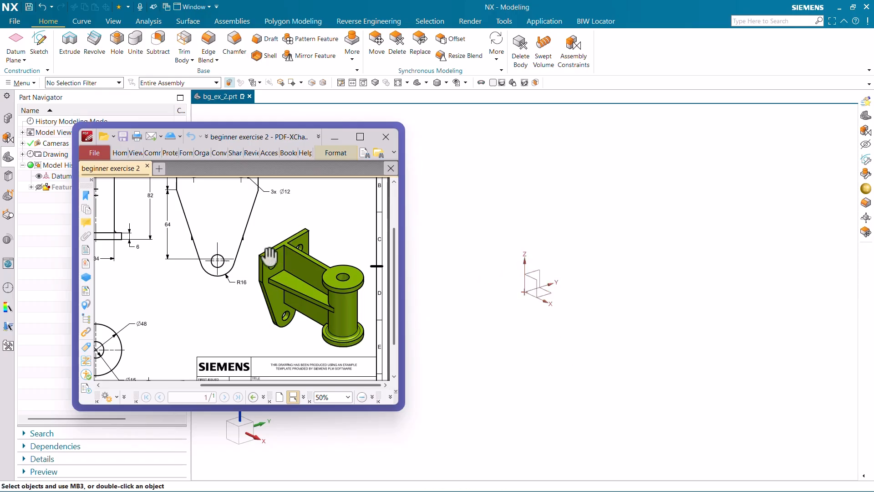
pyautogui.scroll(3, 269, 257)
pyautogui.click(44, 45)
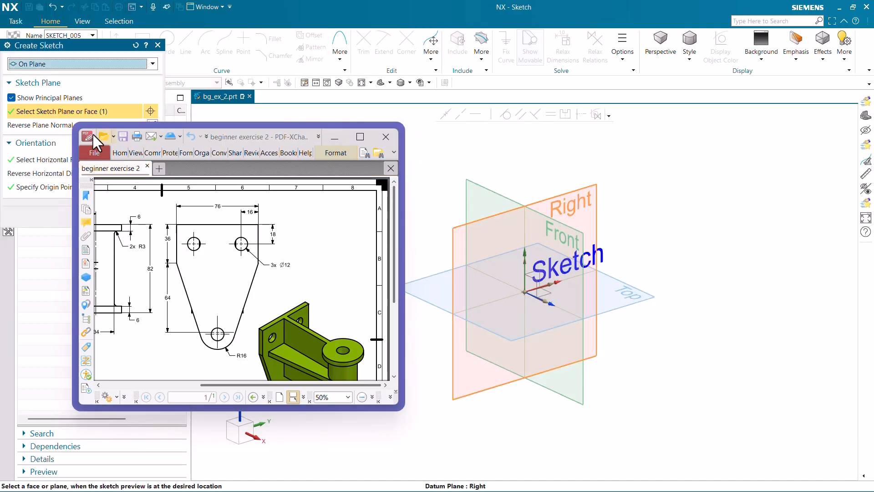
pyautogui.moveTo(78, 48); pyautogui.dragTo(582, 66)
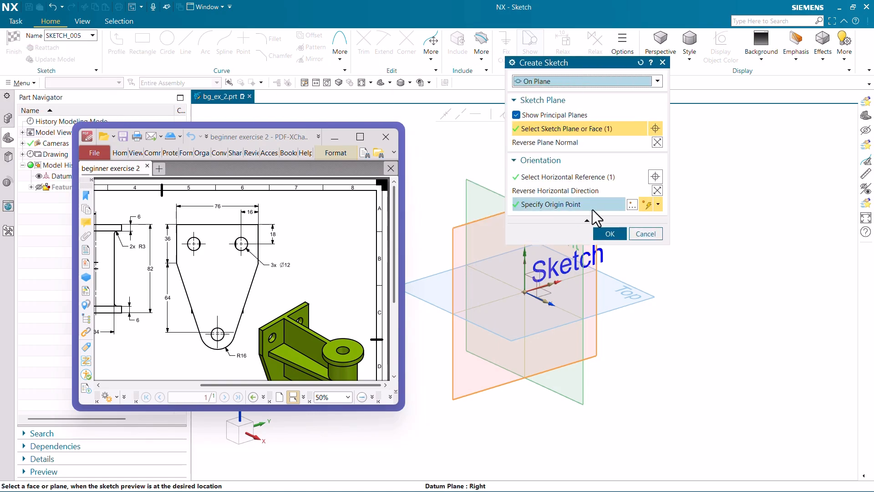
pyautogui.click(610, 233)
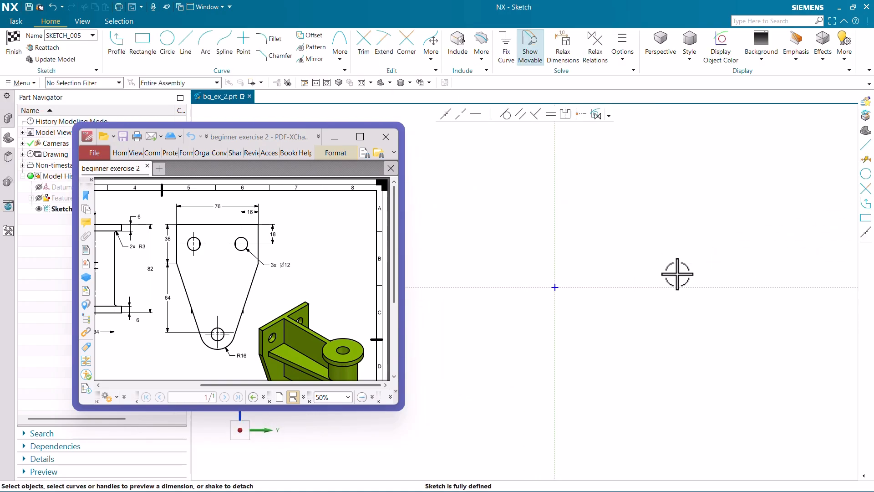
# Examine the mounting plate's rounded lower end, its hole and the overall plate outline in the PDF drawing.
pyautogui.keyDown('ctrl'); pyautogui.scroll(4, 209, 342); pyautogui.keyUp('ctrl')
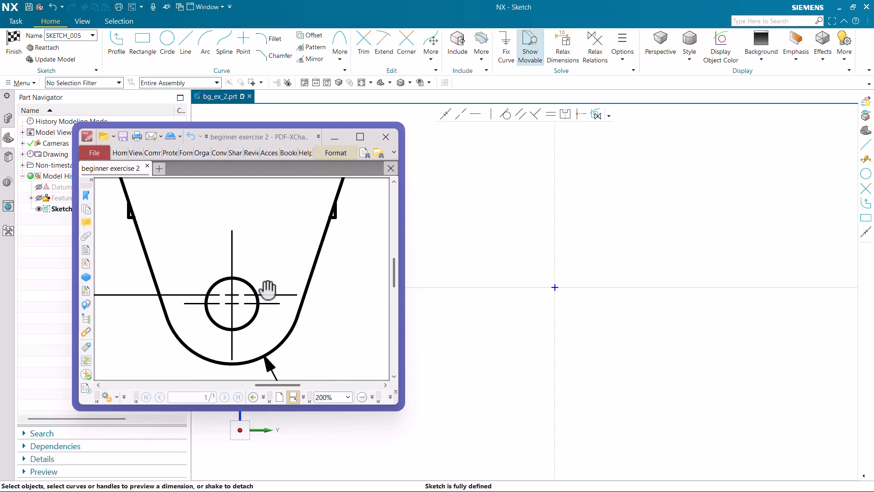
pyautogui.keyDown('ctrl'); pyautogui.scroll(-3, 268, 291); pyautogui.keyUp('ctrl')
pyautogui.keyDown('ctrl'); pyautogui.scroll(3, 238, 310); pyautogui.keyUp('ctrl')
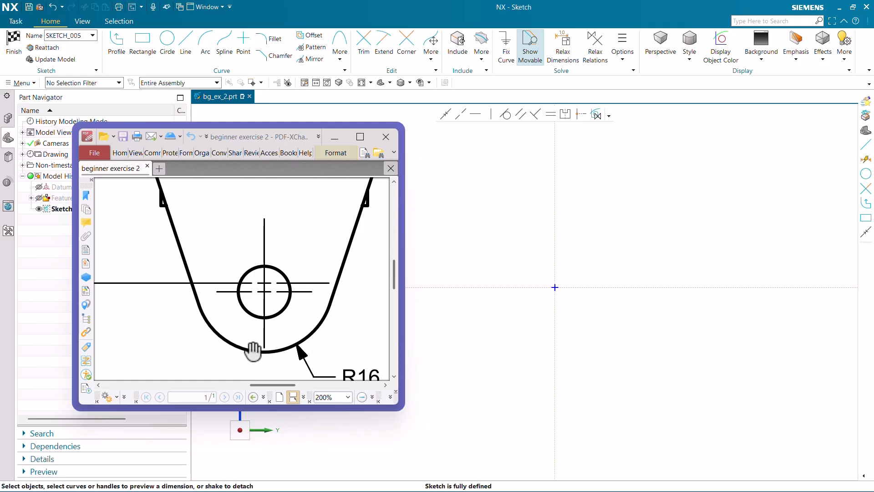
pyautogui.keyDown('ctrl'); pyautogui.scroll(-3, 269, 319); pyautogui.keyUp('ctrl')
pyautogui.keyDown('ctrl'); pyautogui.scroll(1, 275, 306); pyautogui.keyUp('ctrl')
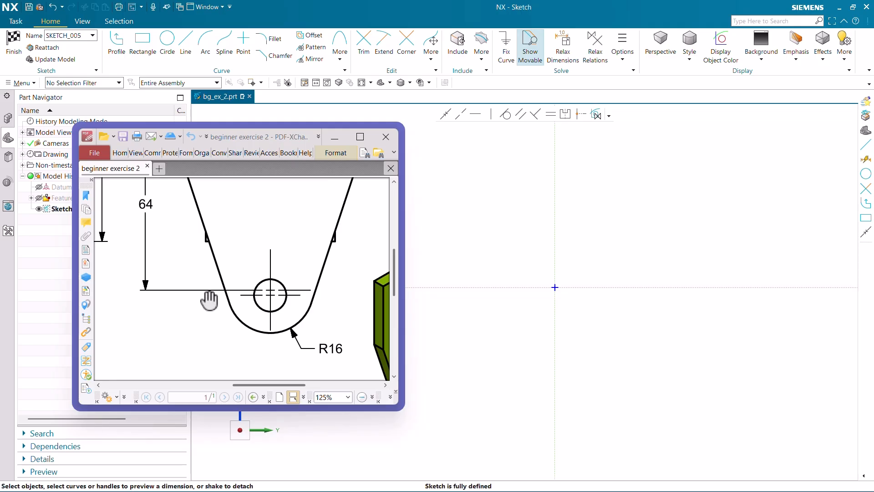
pyautogui.keyDown('ctrl'); pyautogui.scroll(-2, 209, 296); pyautogui.keyUp('ctrl')
pyautogui.keyDown('ctrl'); pyautogui.scroll(-2, 209, 297); pyautogui.keyUp('ctrl')
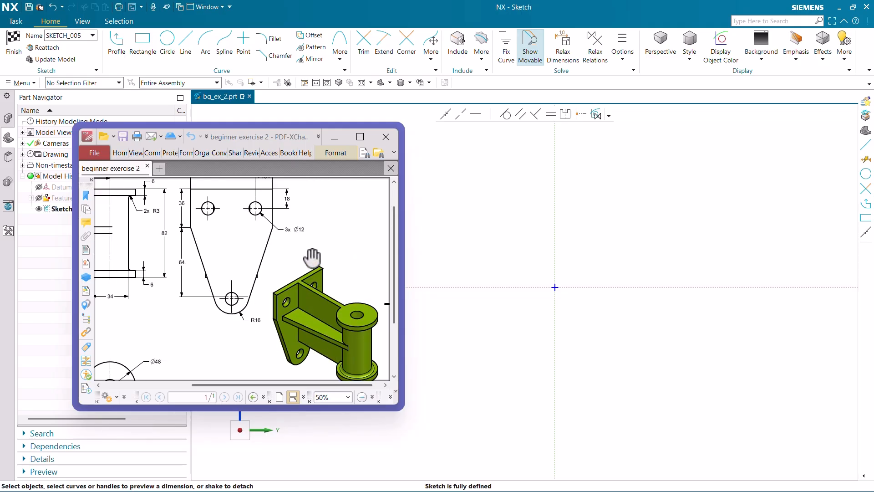
pyautogui.keyDown('ctrl'); pyautogui.scroll(-1, 305, 259); pyautogui.keyUp('ctrl')
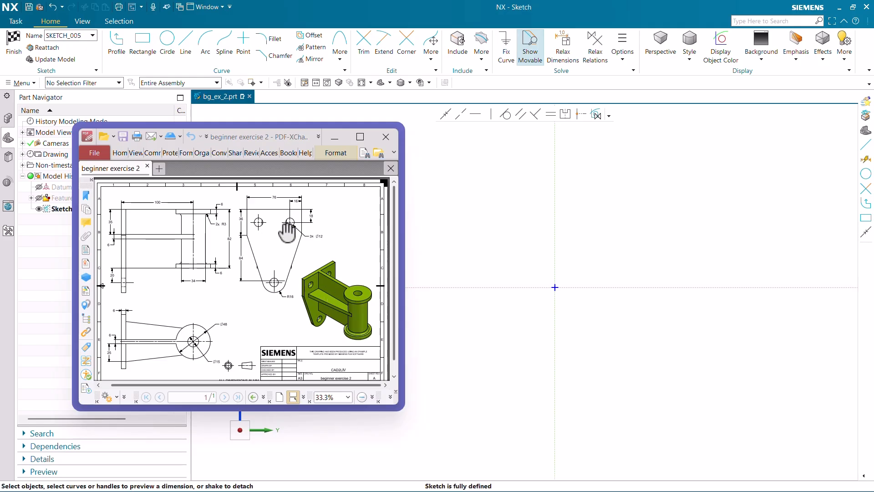
pyautogui.keyDown('ctrl'); pyautogui.scroll(2, 290, 226); pyautogui.keyUp('ctrl')
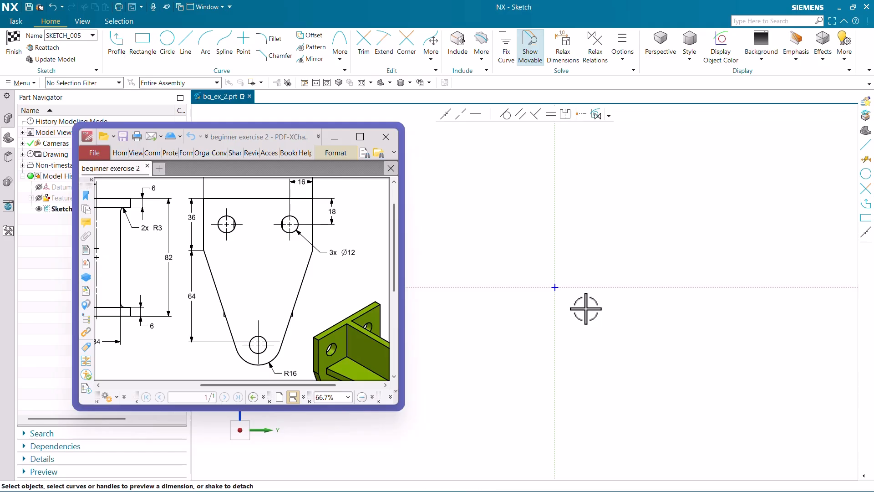
pyautogui.moveTo(293, 353); pyautogui.dragTo(280, 326)
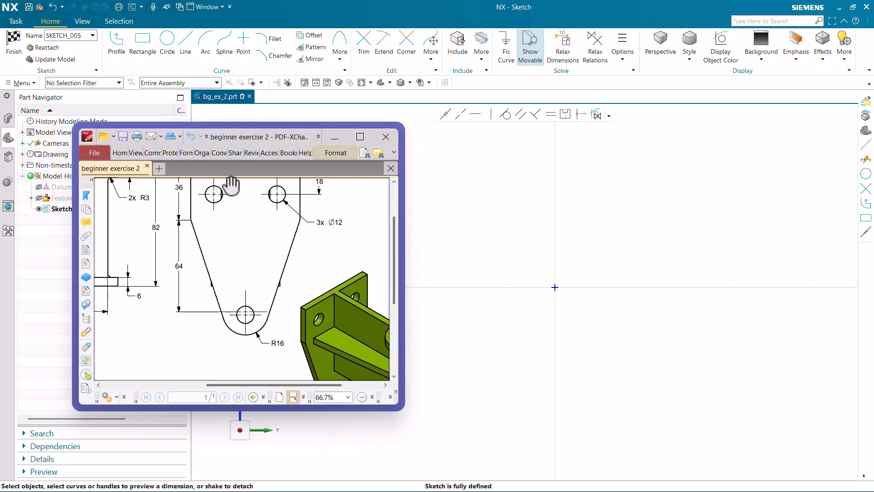
# Draw a circle centred on the sketch origin and a rectangle about 130 mm wide above it, centred across the vertical axis.
pyautogui.click(167, 46)
pyautogui.click(555, 287)
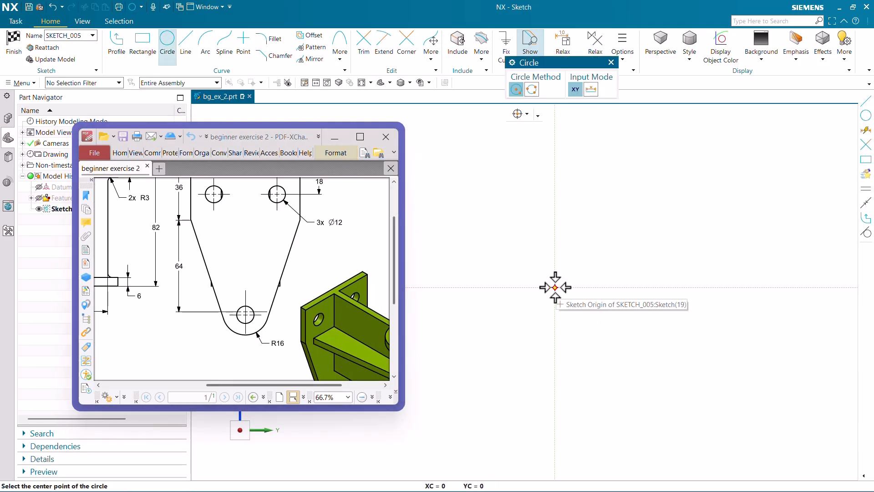
pyautogui.click(537, 310)
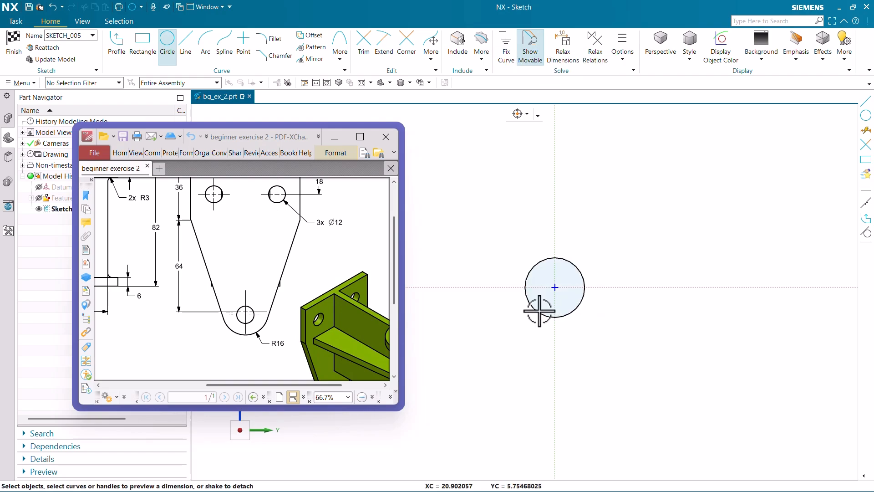
pyautogui.click(135, 44)
pyautogui.scroll(-3, 509, 364)
pyautogui.click(478, 215)
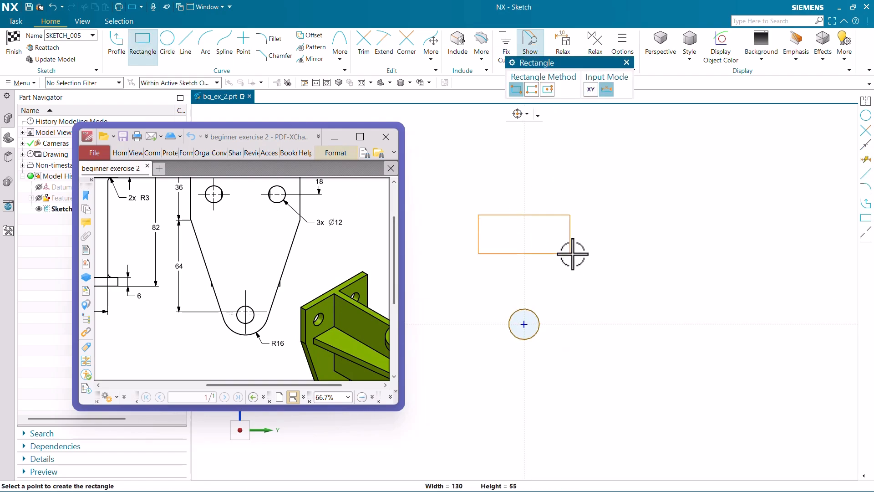
pyautogui.scroll(1, 564, 251)
# Draw two slanted lines joining the rectangle's lower corners to the sides of the circle, tangent to it.
pyautogui.click(185, 46)
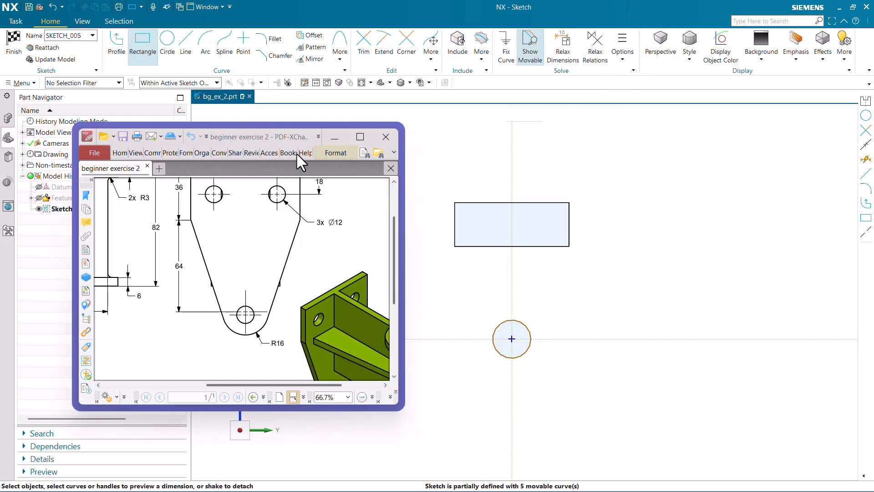
pyautogui.click(454, 247)
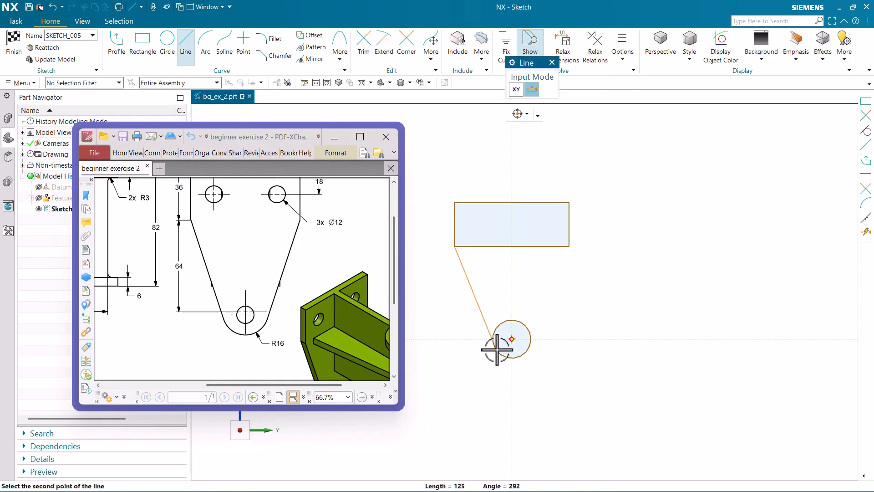
pyautogui.click(523, 347)
pyautogui.click(569, 247)
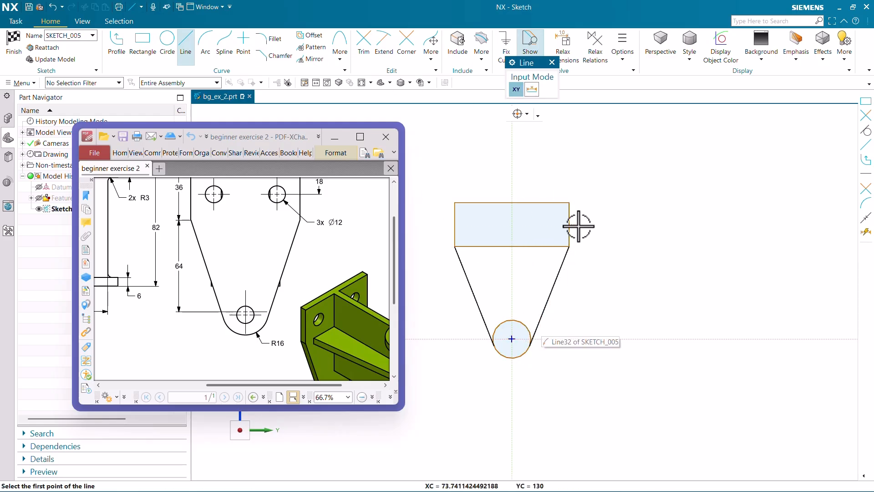
# Trim away the rectangle's lower horizontal edge between the two slanted lines.
pyautogui.click(358, 48)
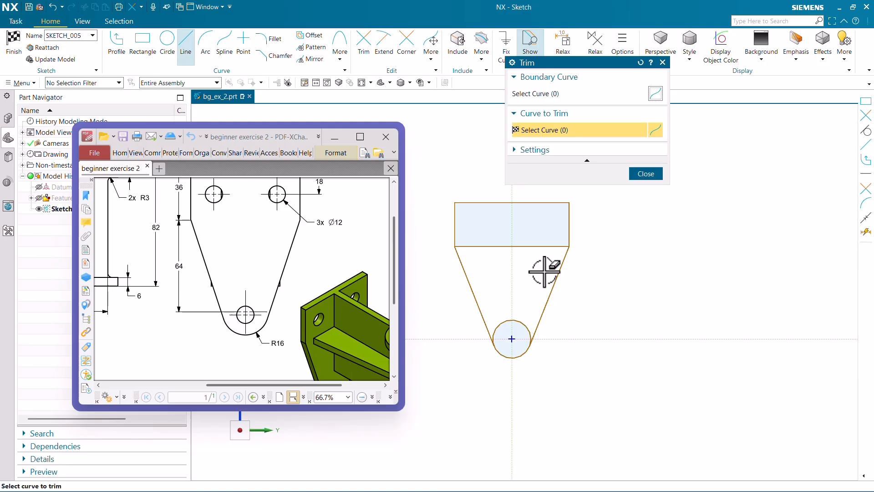
pyautogui.click(535, 246)
pyautogui.press('Escape')
# Dimension the plate's upper edge to 76 mm and accept scaling the entire sketch to that first dimension.
pyautogui.scroll(-1, 534, 278)
pyautogui.scroll(1, 503, 226)
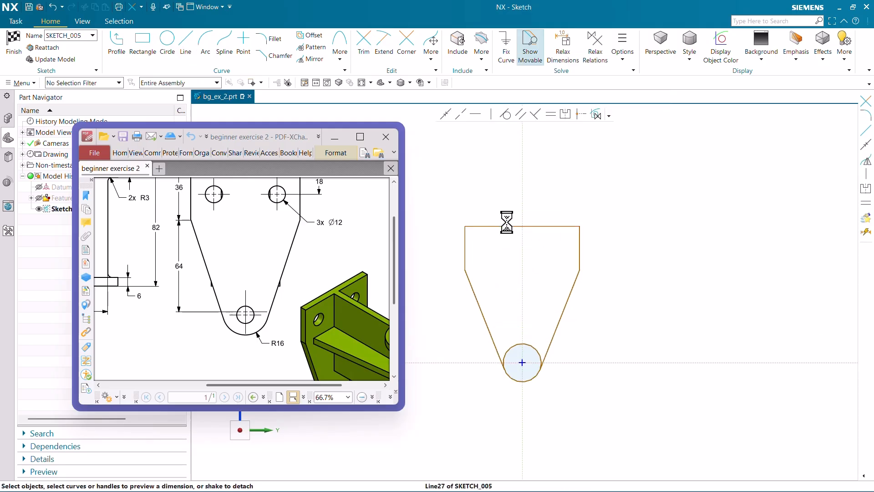
pyautogui.click(511, 227)
pyautogui.click(509, 196)
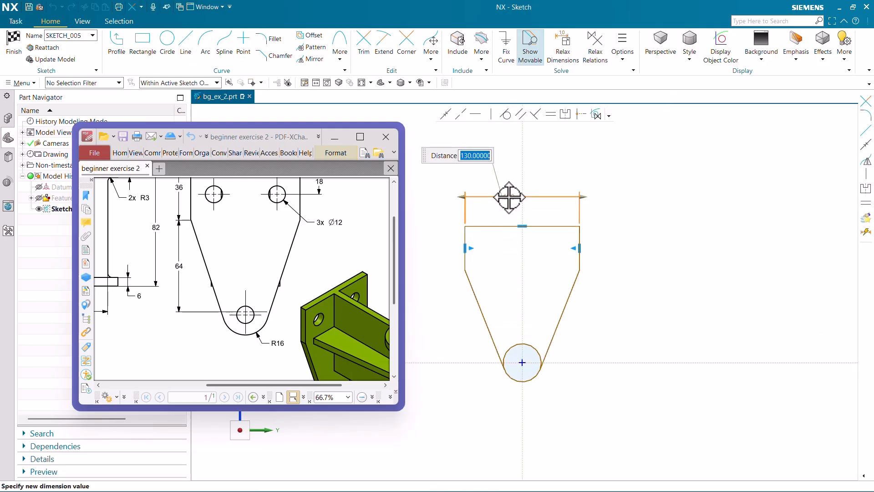
pyautogui.press('Return')
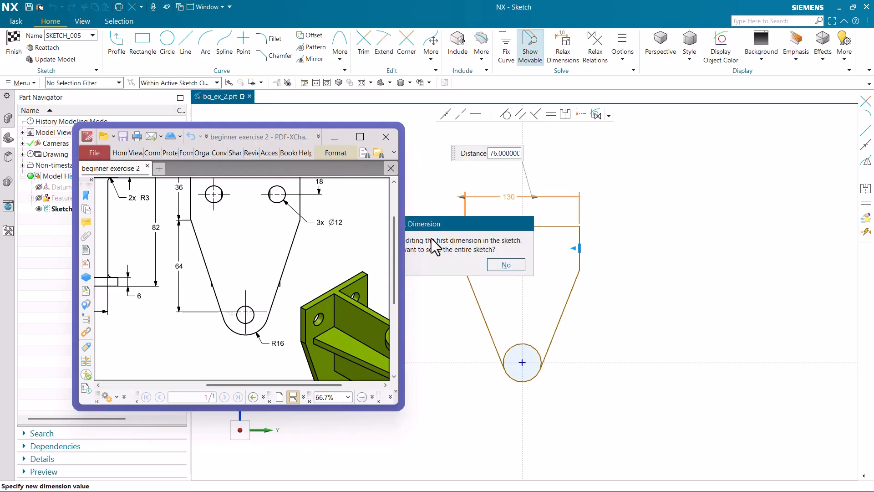
pyautogui.moveTo(488, 221); pyautogui.dragTo(712, 230)
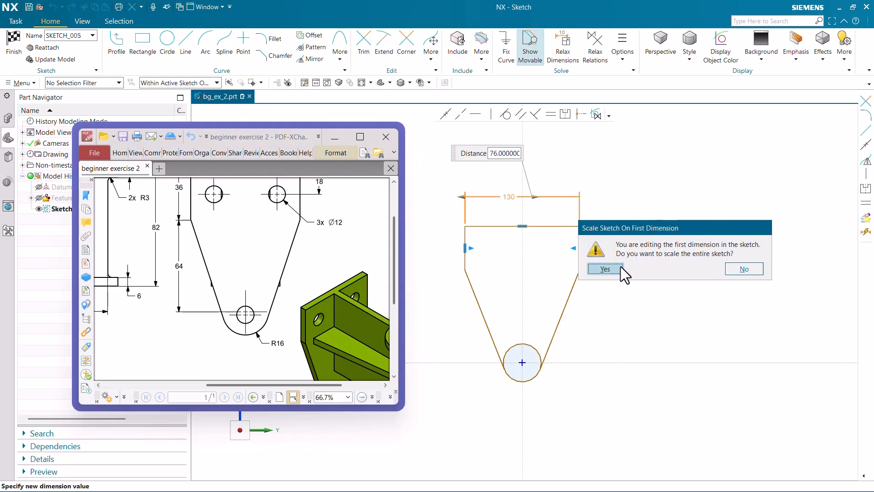
pyautogui.click(605, 268)
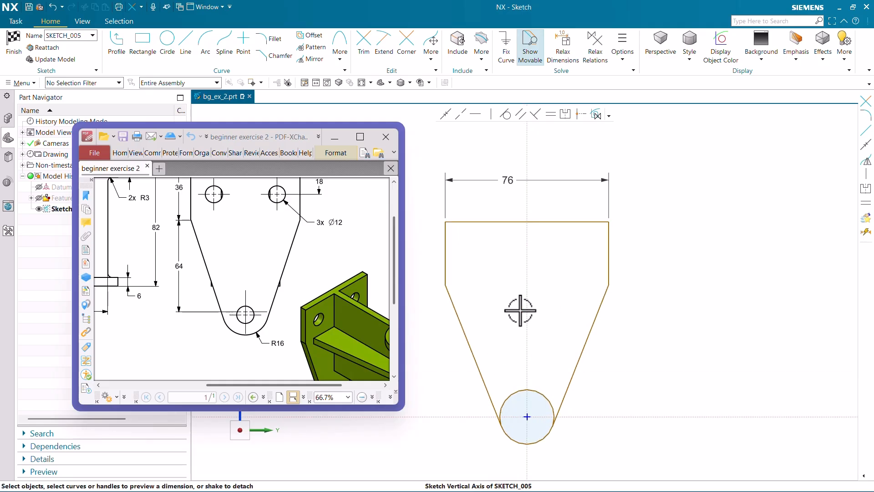
# Check the plate's side height in the PDF drawing and dimension the left vertical edge to 36 mm.
pyautogui.scroll(3, 287, 230)
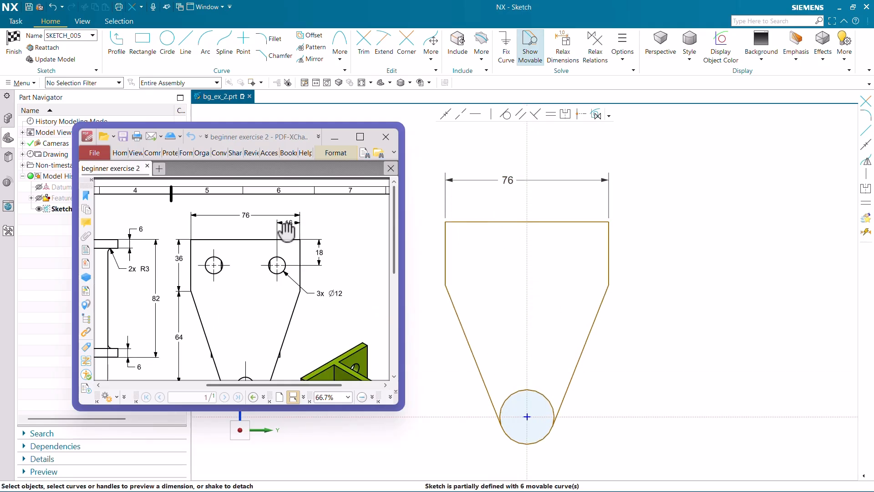
pyautogui.keyDown('ctrl'); pyautogui.scroll(-1, 287, 231); pyautogui.keyUp('ctrl')
pyautogui.keyDown('ctrl'); pyautogui.scroll(1, 218, 274); pyautogui.keyUp('ctrl')
pyautogui.scroll(-1, 715, 240)
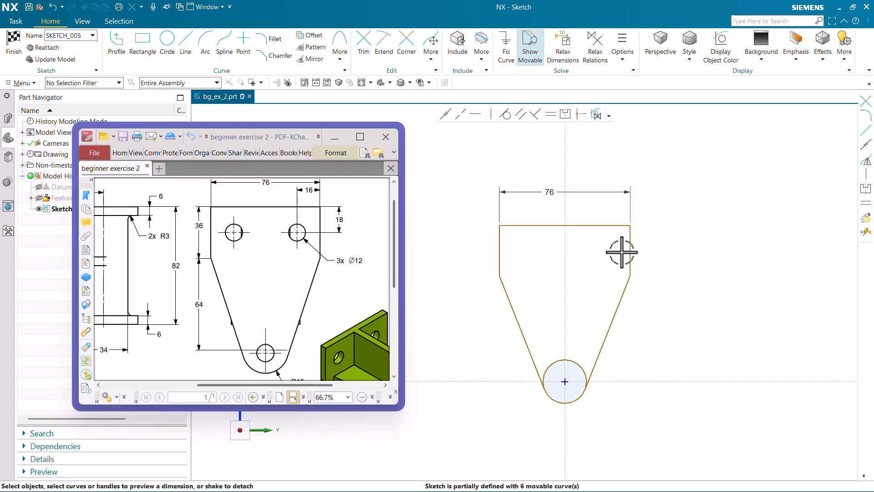
pyautogui.scroll(1, 531, 252)
pyautogui.click(492, 246)
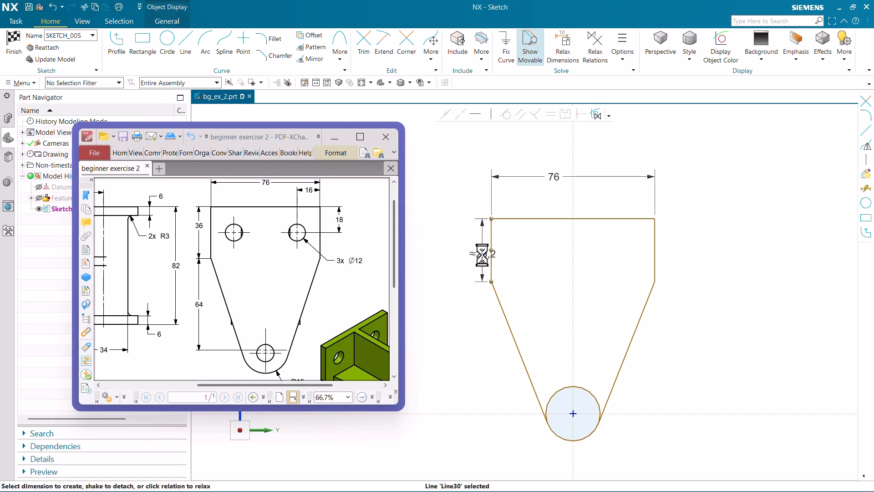
pyautogui.click(482, 255)
pyautogui.write('36')
pyautogui.press('Return')
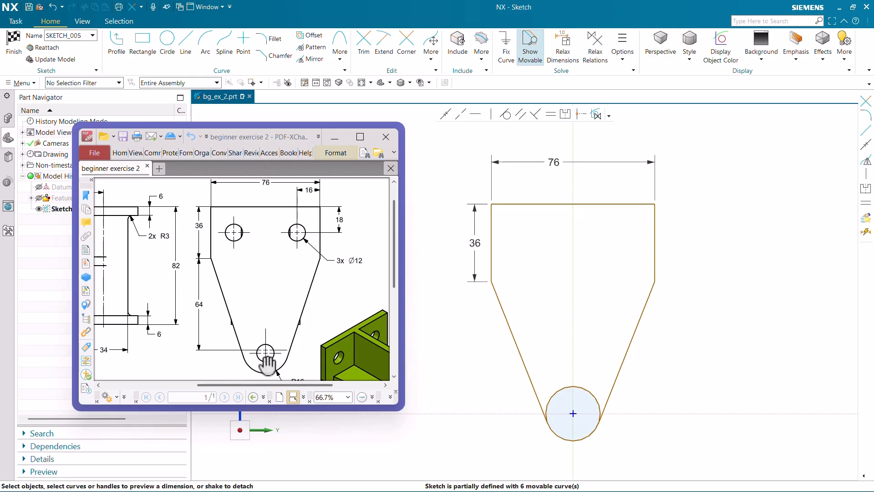
# Dimension the vertical distance from the left edge's lower corner to the horizontal sketch axis as 64 mm, following the PDF drawing.
pyautogui.scroll(-1, 593, 251)
pyautogui.scroll(-1, 302, 332)
pyautogui.keyDown('ctrl'); pyautogui.scroll(1, 283, 351); pyautogui.keyUp('ctrl')
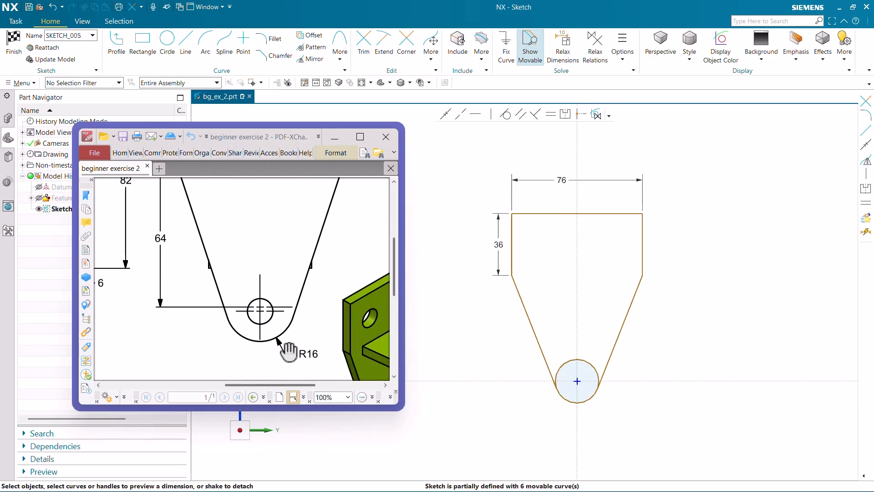
pyautogui.keyDown('ctrl'); pyautogui.scroll(1, 294, 343); pyautogui.keyUp('ctrl')
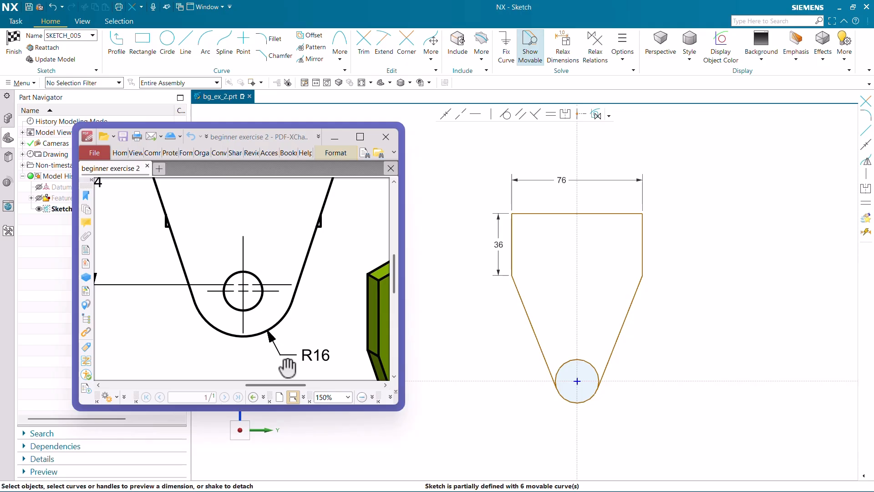
pyautogui.keyDown('ctrl'); pyautogui.scroll(-3, 287, 367); pyautogui.keyUp('ctrl')
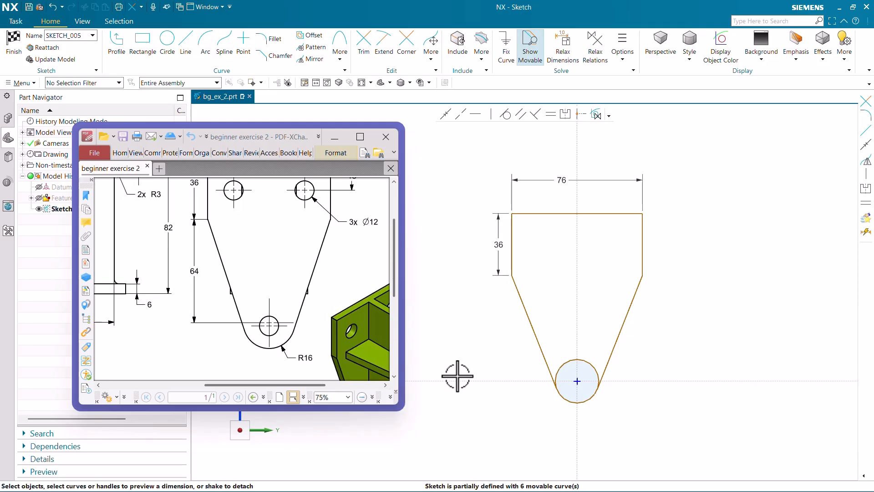
pyautogui.scroll(1, 517, 289)
pyautogui.click(511, 273)
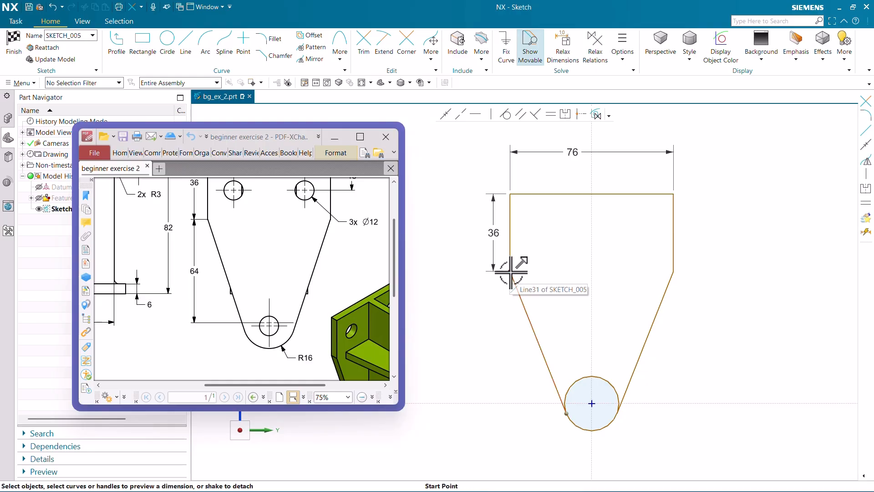
pyautogui.click(504, 403)
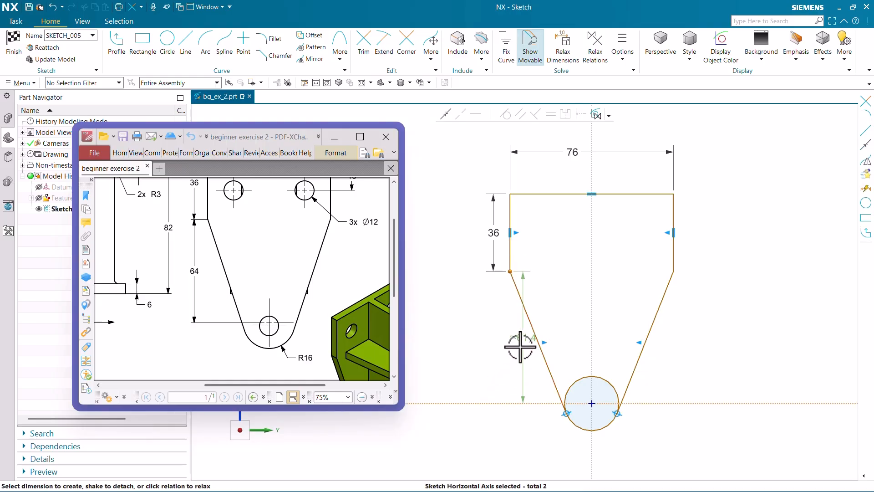
pyautogui.click(486, 337)
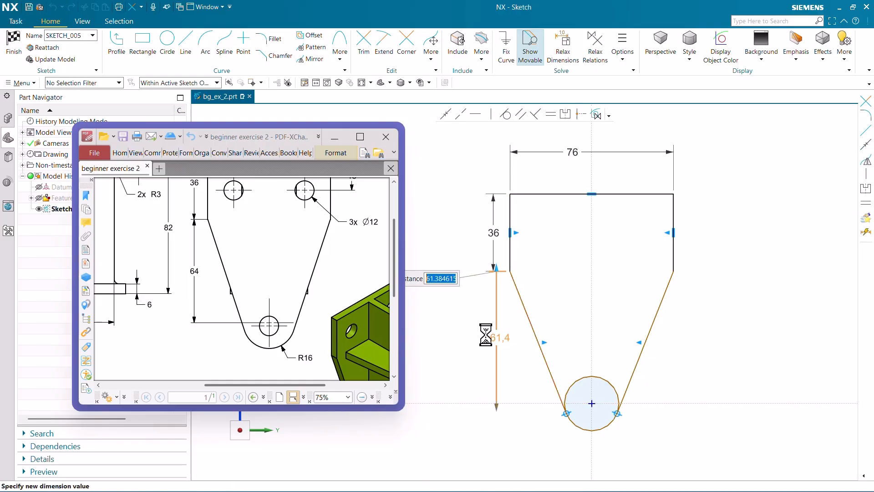
pyautogui.write('64')
pyautogui.press('Return')
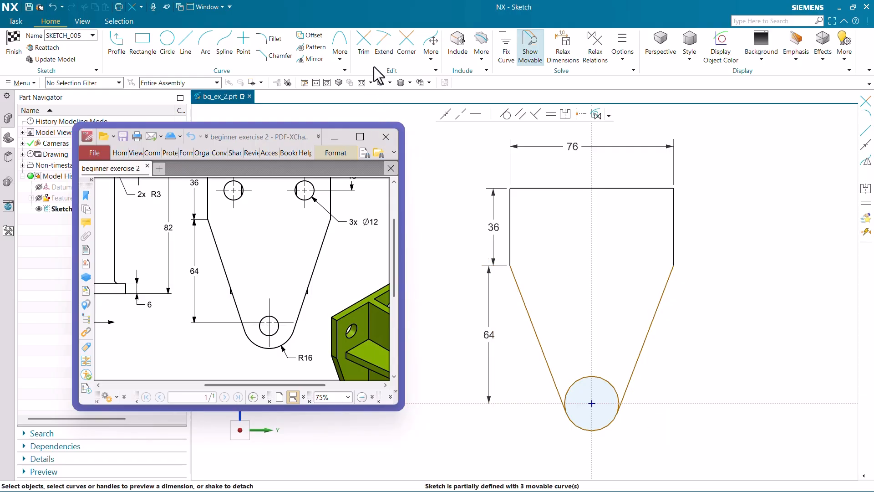
# Trim away the circle's upper arc between the slanted lines, keeping only the rounded lower end of the plate.
pyautogui.click(363, 43)
pyautogui.click(611, 375)
pyautogui.middleClick(612, 359)
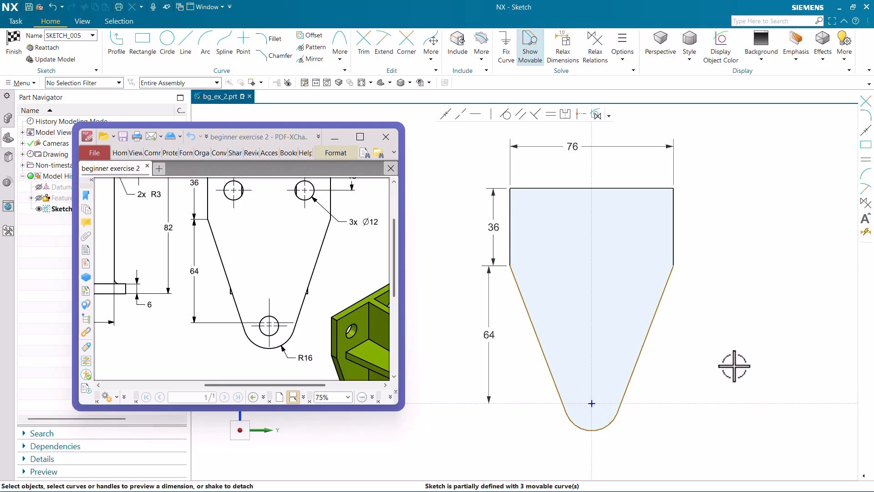
# Add a radial dimension to the rounded lower end of the plate and set its radius to 16 mm.
pyautogui.press('d')
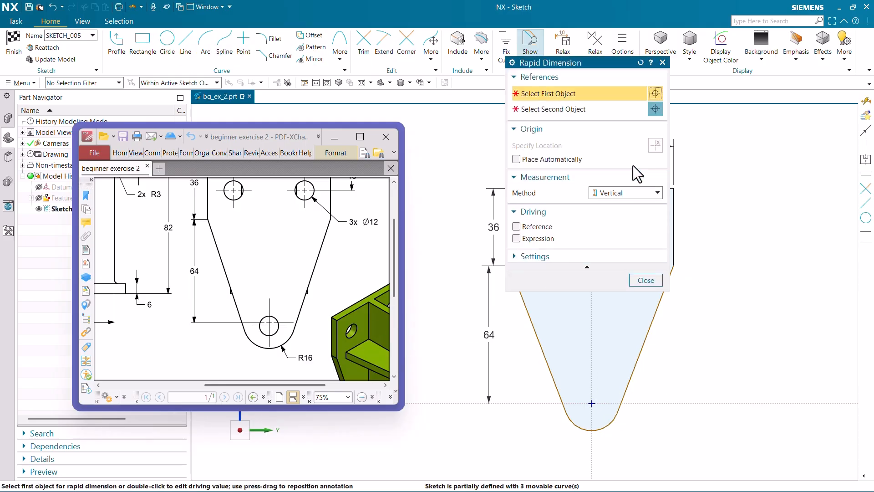
pyautogui.press('Escape')
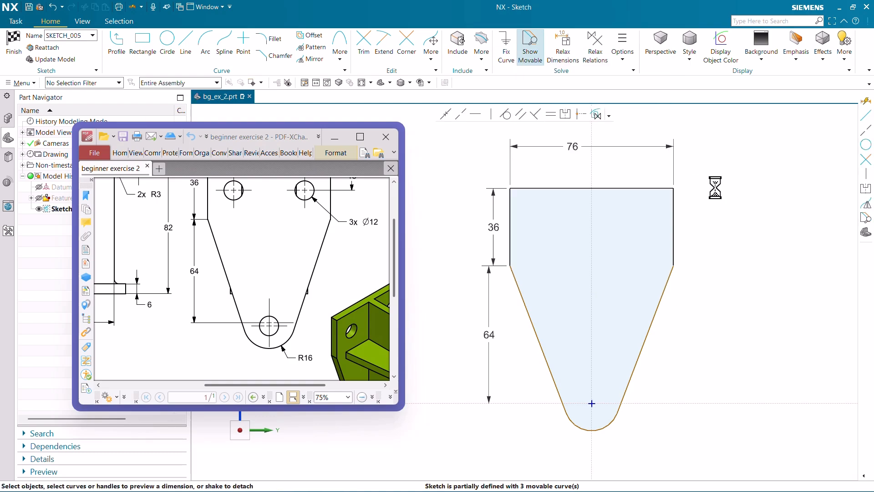
pyautogui.press('d')
pyautogui.click(626, 192)
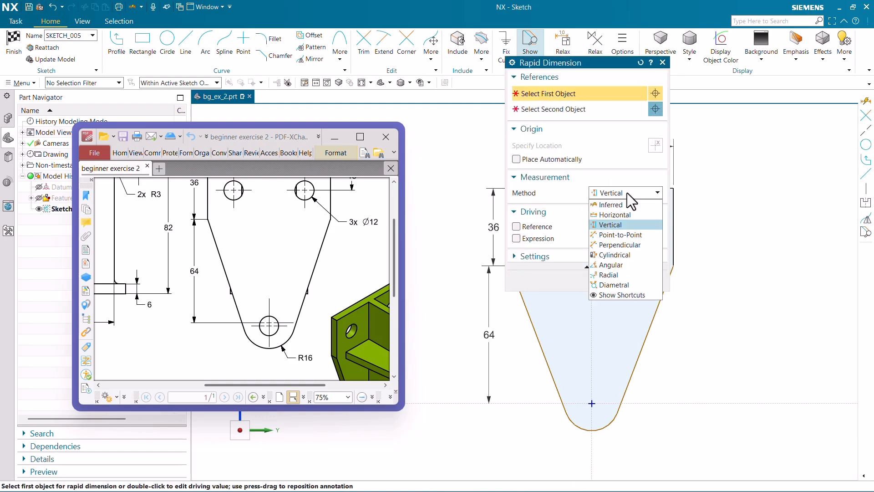
pyautogui.click(621, 275)
pyautogui.click(614, 417)
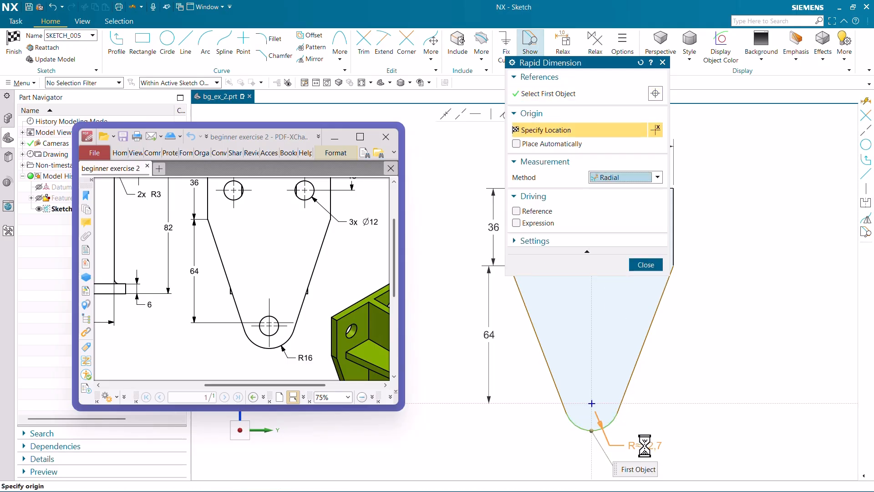
pyautogui.click(644, 444)
pyautogui.press('Escape')
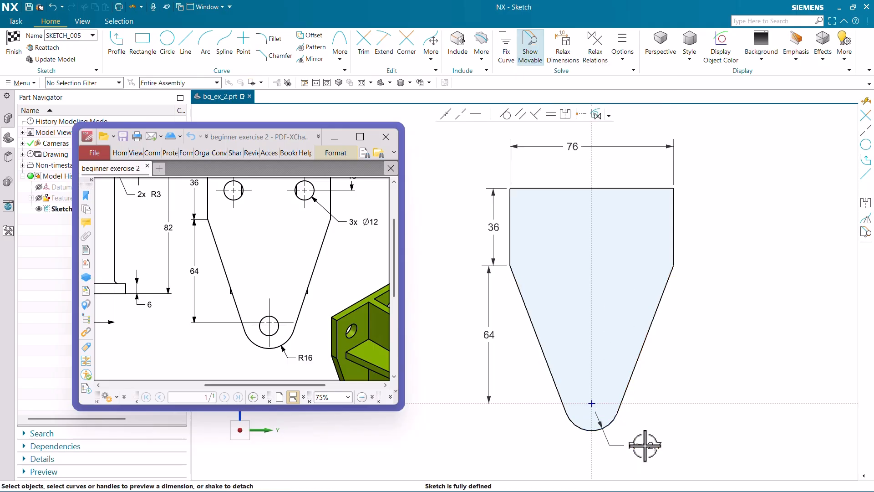
pyautogui.doubleClick(643, 444)
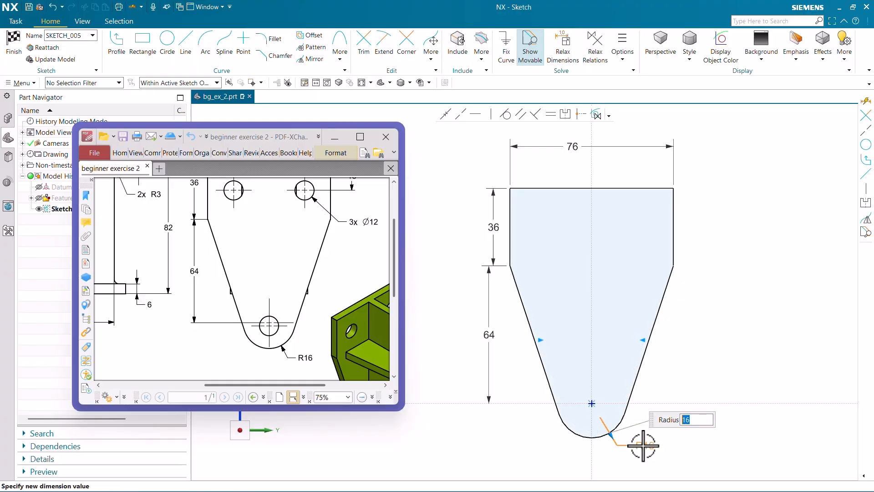
pyautogui.press('Return')
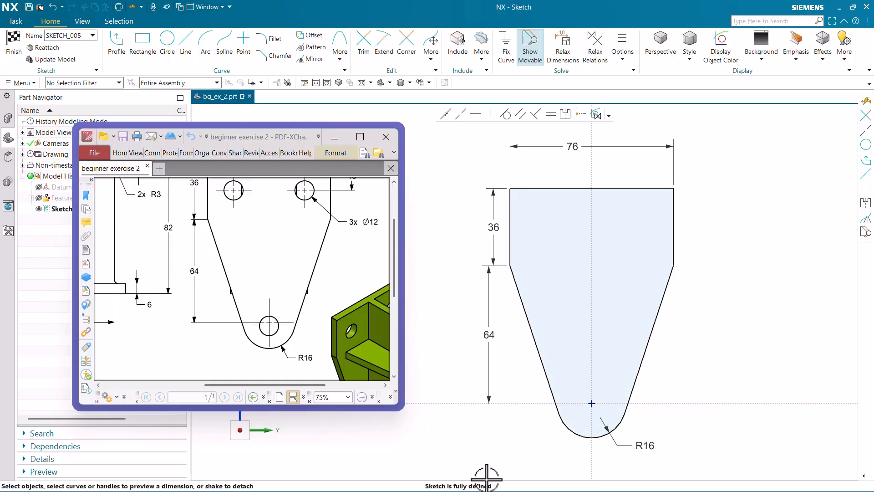
# Check the mounting hole dimensions in the PDF drawing and finish the plate profile sketch.
pyautogui.keyDown('ctrl'); pyautogui.scroll(-2, 283, 301); pyautogui.keyUp('ctrl')
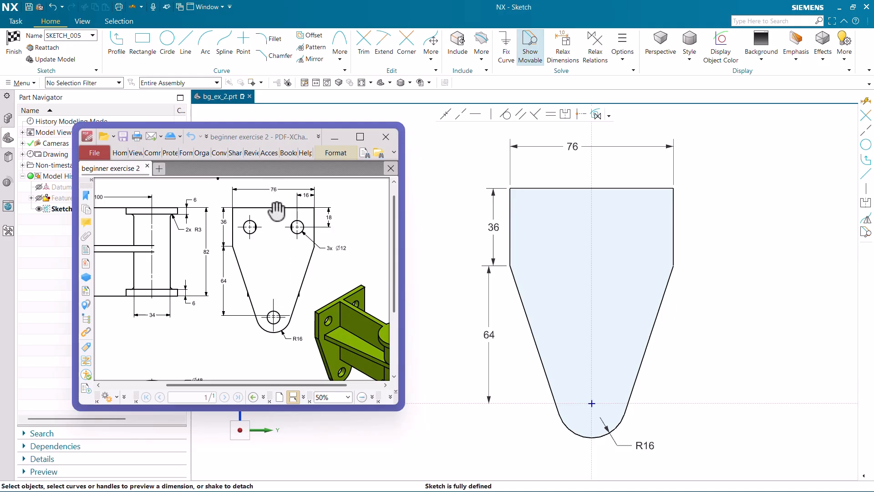
pyautogui.keyDown('ctrl'); pyautogui.scroll(4, 331, 197); pyautogui.keyUp('ctrl')
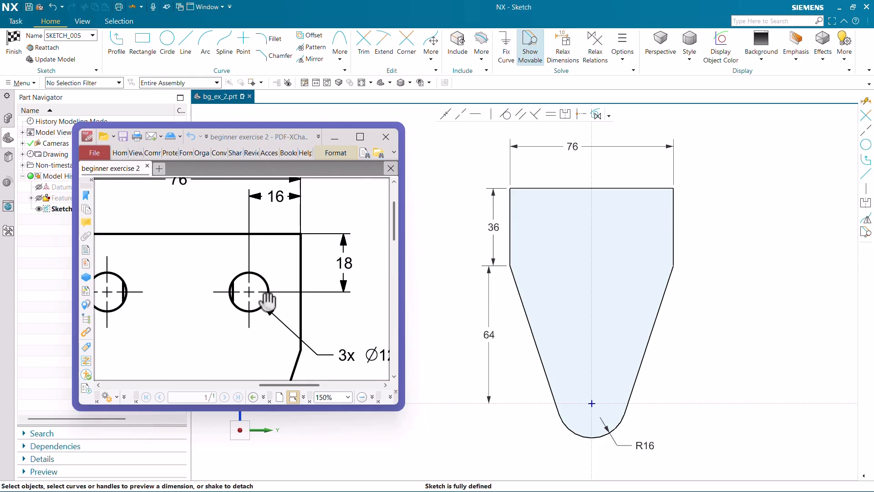
pyautogui.keyDown('ctrl'); pyautogui.scroll(-2, 294, 314); pyautogui.keyUp('ctrl')
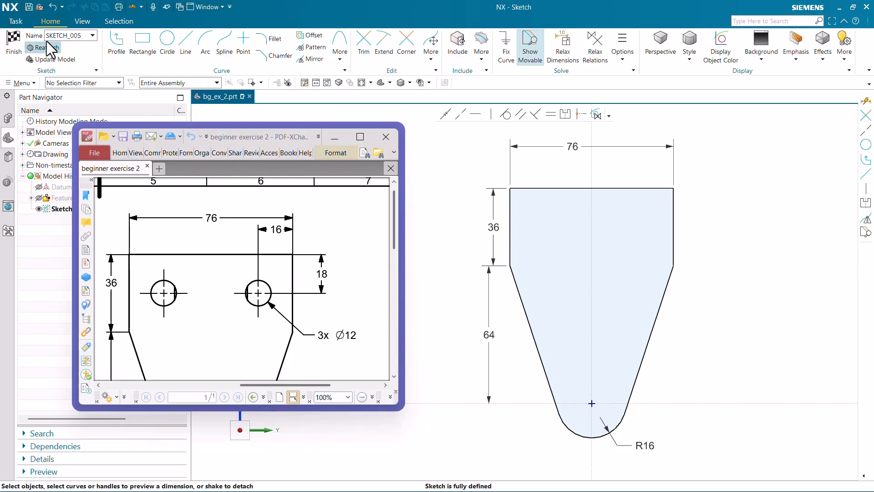
pyautogui.click(14, 46)
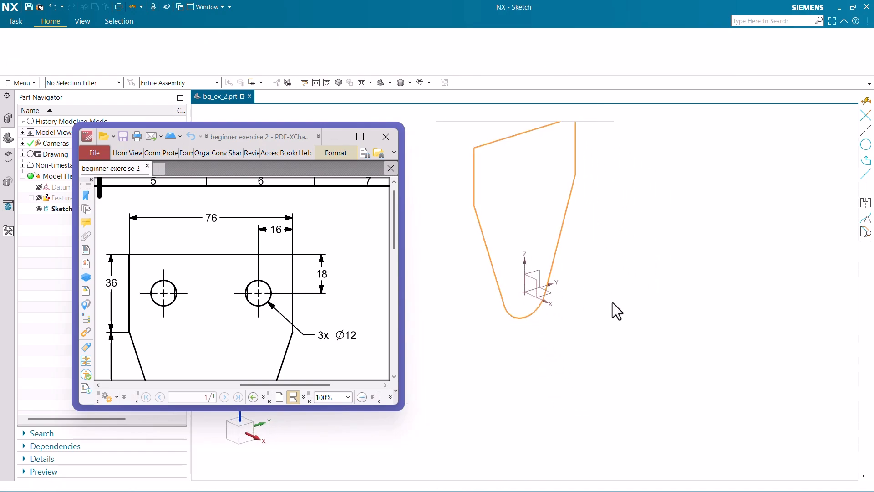
# Look up the mounting plate's thickness in the PDF drawing, comparing the side, front and plan views.
pyautogui.keyDown('ctrl'); pyautogui.scroll(-3, 281, 246); pyautogui.keyUp('ctrl')
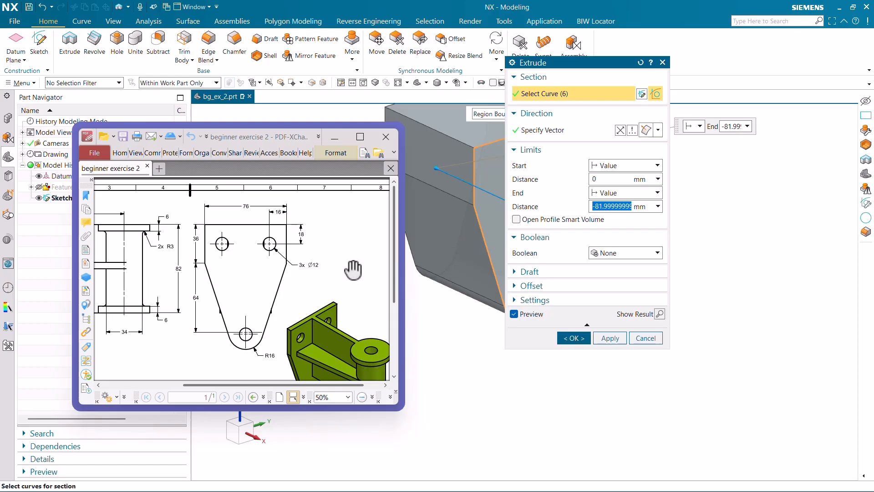
pyautogui.keyDown('ctrl'); pyautogui.scroll(-2, 324, 266); pyautogui.keyUp('ctrl')
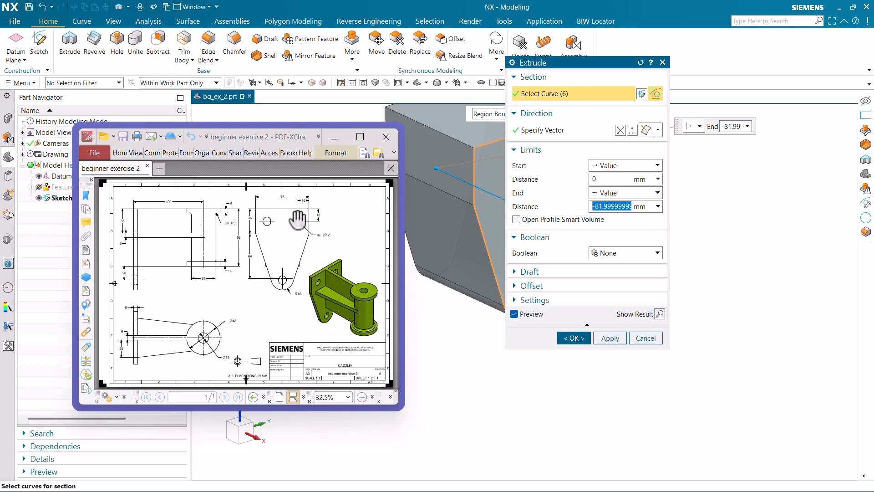
pyautogui.keyDown('ctrl'); pyautogui.scroll(3, 296, 213); pyautogui.keyUp('ctrl')
pyautogui.keyDown('ctrl'); pyautogui.scroll(-3, 317, 280); pyautogui.keyUp('ctrl')
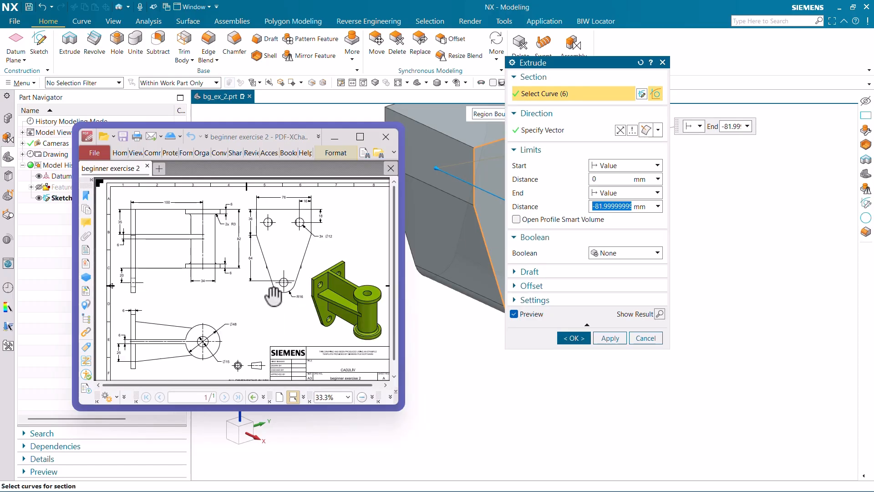
pyautogui.keyDown('ctrl'); pyautogui.scroll(2, 129, 334); pyautogui.keyUp('ctrl')
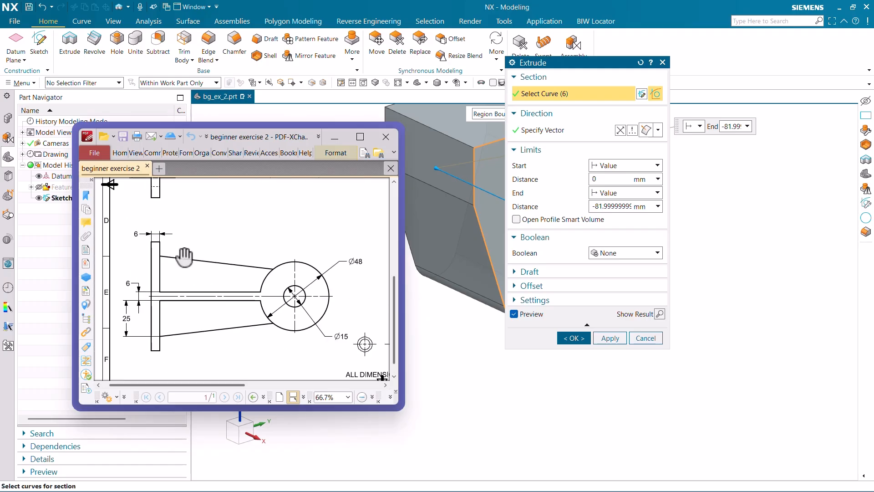
pyautogui.keyDown('ctrl'); pyautogui.scroll(-2, 157, 296); pyautogui.keyUp('ctrl')
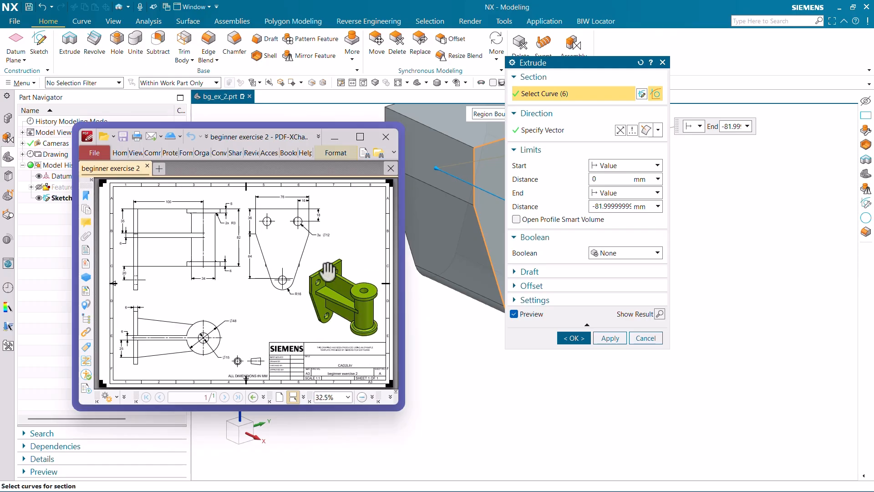
pyautogui.keyDown('ctrl'); pyautogui.scroll(3, 136, 366); pyautogui.keyUp('ctrl')
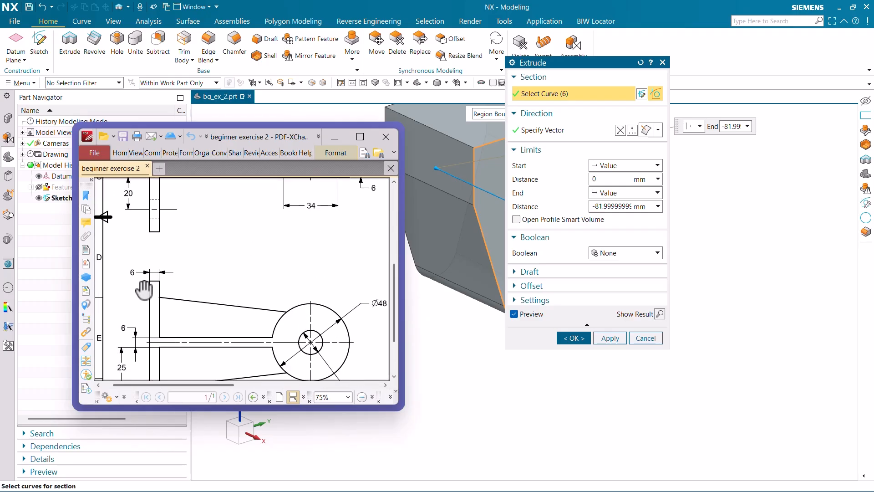
pyautogui.keyDown('ctrl'); pyautogui.scroll(-3, 191, 313); pyautogui.keyUp('ctrl')
pyautogui.moveTo(280, 251); pyautogui.dragTo(279, 254)
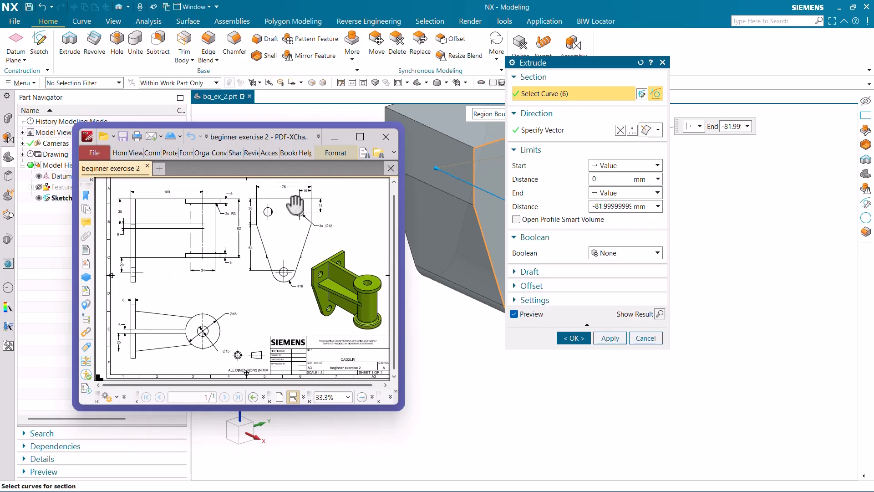
pyautogui.keyDown('ctrl'); pyautogui.scroll(3, 154, 343); pyautogui.keyUp('ctrl')
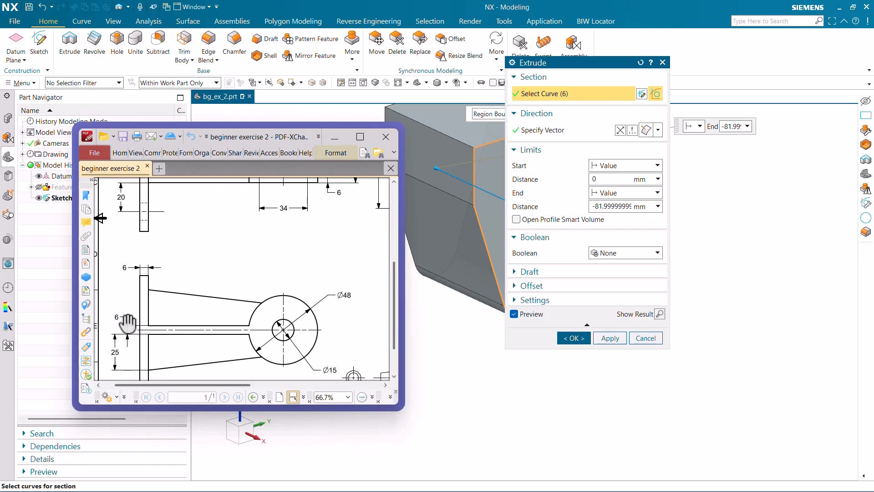
# Extrude the plate profile from 0 to 6 mm with no Boolean operation.
pyautogui.doubleClick(609, 207)
pyautogui.write('6')
pyautogui.press('Return')
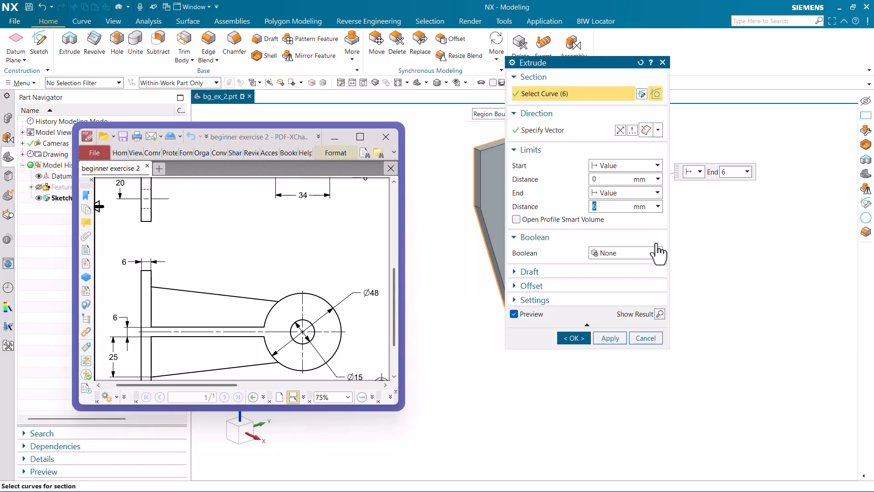
pyautogui.moveTo(561, 65); pyautogui.dragTo(730, 125)
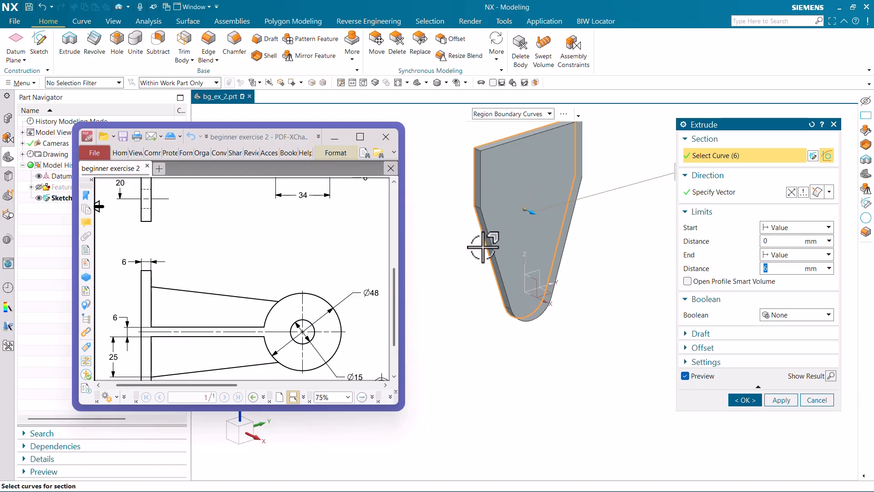
pyautogui.moveTo(483, 248); pyautogui.dragTo(521, 223, button='middle')
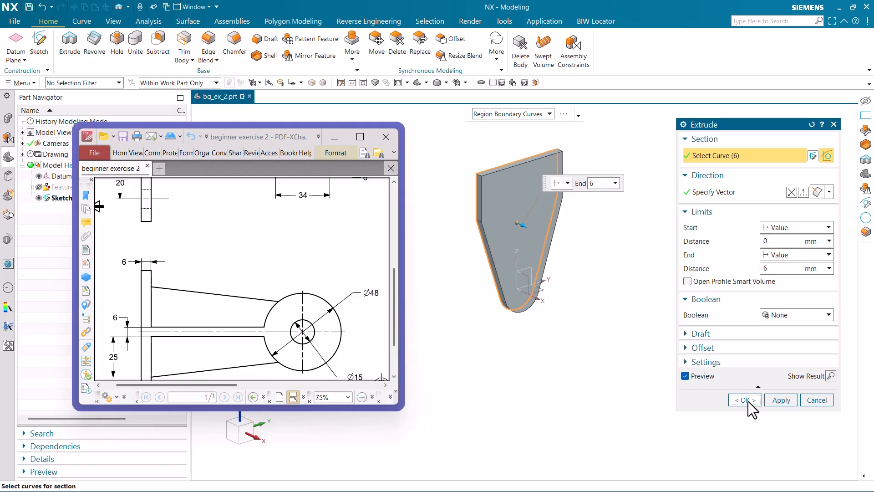
pyautogui.click(745, 400)
# Review the flanged cylinder's views in the PDF drawing and create a new sketch on the Front plane.
pyautogui.keyDown('ctrl'); pyautogui.scroll(-2, 280, 285); pyautogui.keyUp('ctrl')
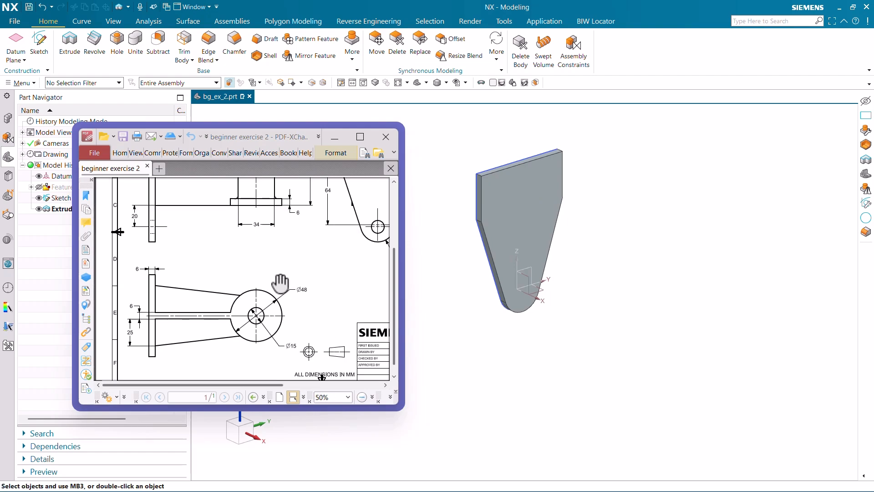
pyautogui.scroll(3, 255, 275)
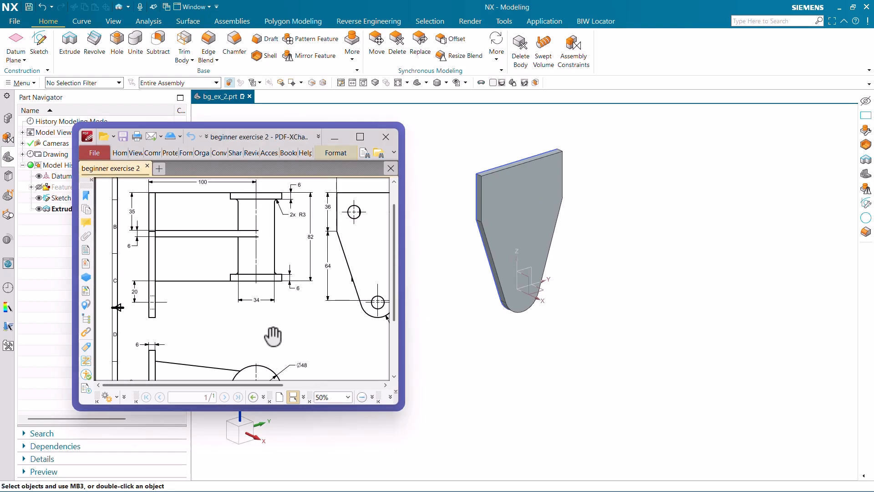
pyautogui.keyDown('ctrl'); pyautogui.scroll(-1, 262, 292); pyautogui.keyUp('ctrl')
pyautogui.keyDown('ctrl'); pyautogui.scroll(2, 161, 215); pyautogui.keyUp('ctrl')
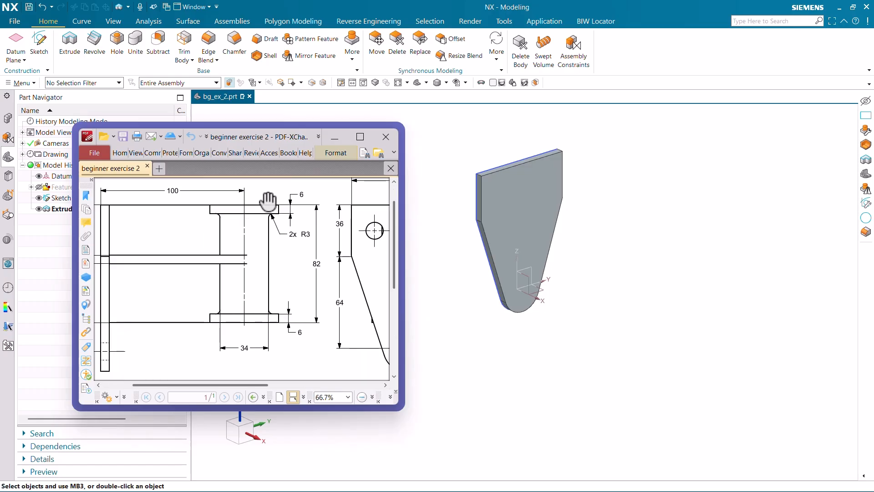
pyautogui.click(38, 32)
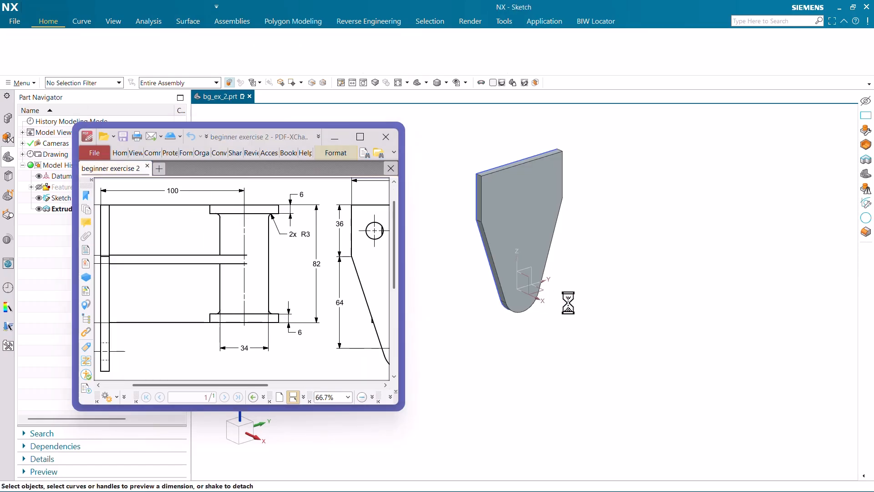
pyautogui.keyDown('ctrl'); pyautogui.scroll(-2, 218, 265); pyautogui.keyUp('ctrl')
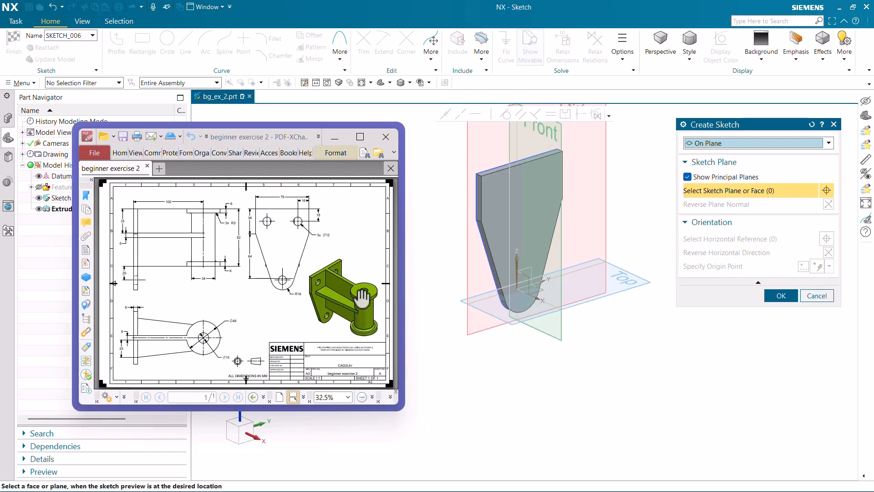
pyautogui.keyDown('ctrl'); pyautogui.scroll(1, 339, 280); pyautogui.keyUp('ctrl')
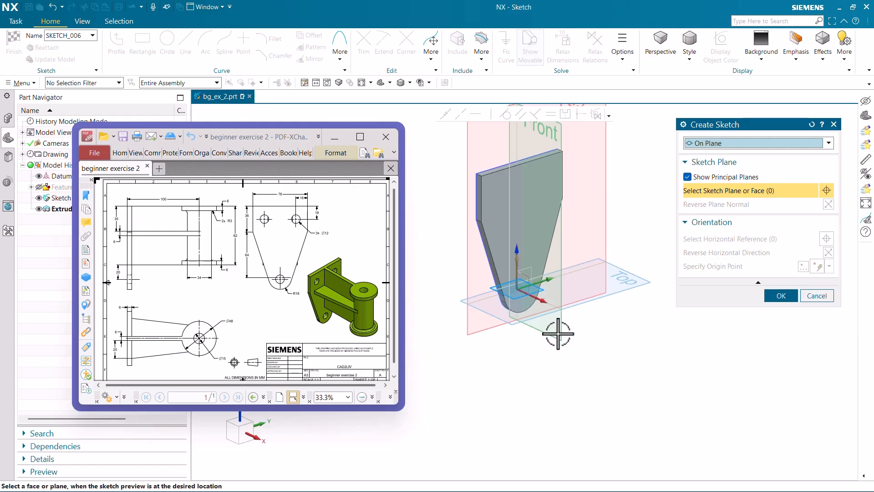
pyautogui.scroll(-3, 558, 332)
pyautogui.click(559, 223)
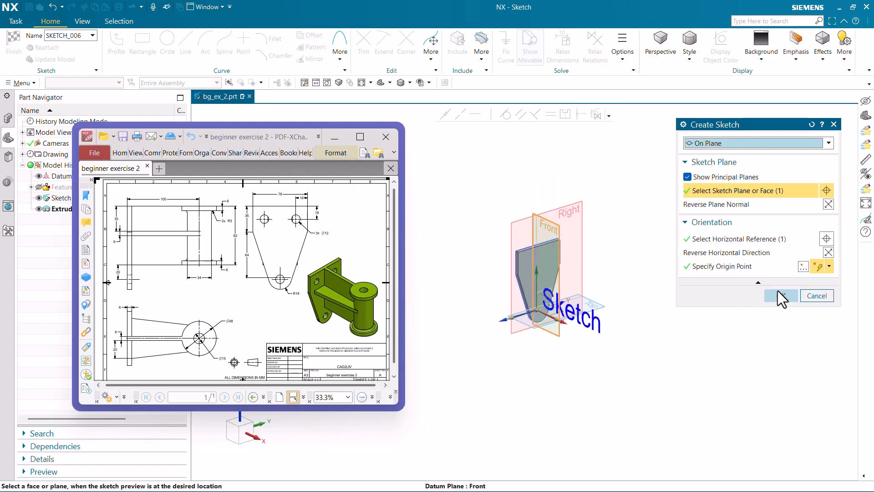
pyautogui.click(780, 296)
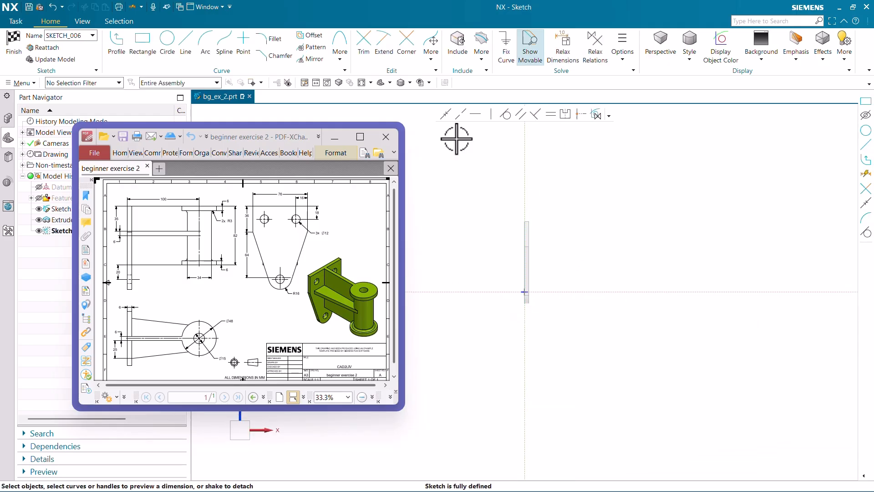
# Consult the PDF drawing's side view and draw a horizontal line about 140 mm long from the plate's upper back corner.
pyautogui.click(187, 46)
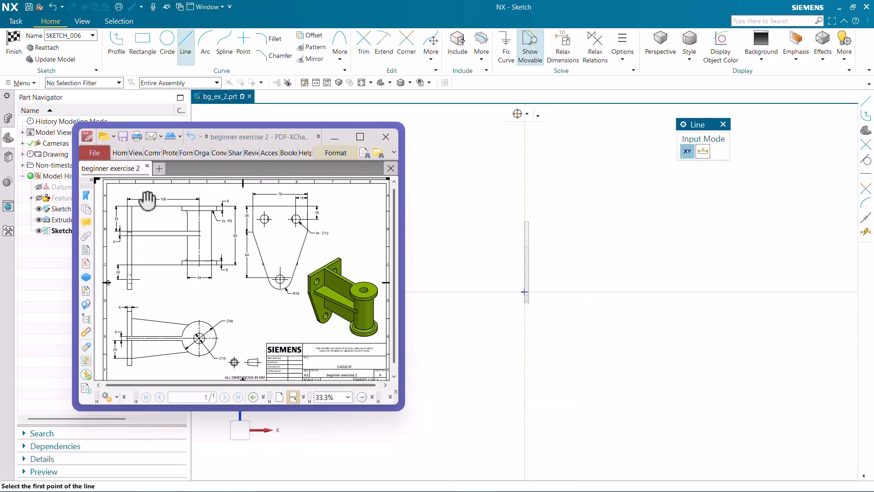
pyautogui.keyDown('ctrl'); pyautogui.scroll(2, 147, 199); pyautogui.keyUp('ctrl')
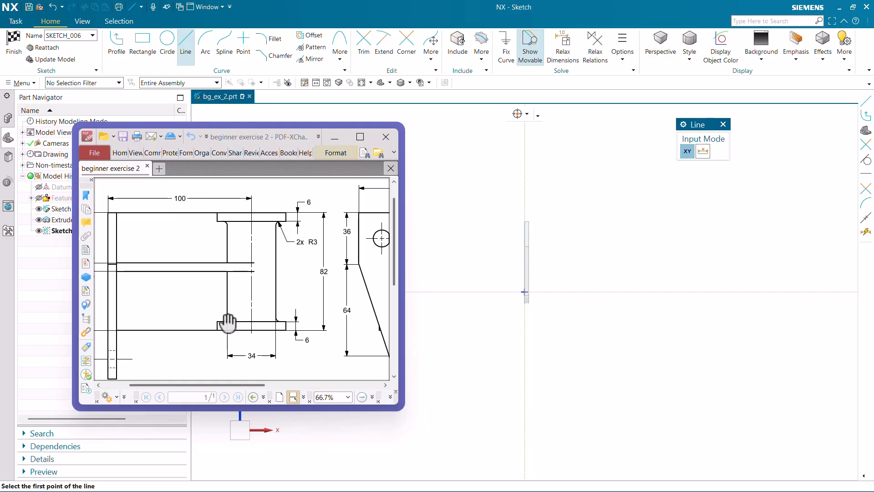
pyautogui.moveTo(228, 322); pyautogui.dragTo(262, 328)
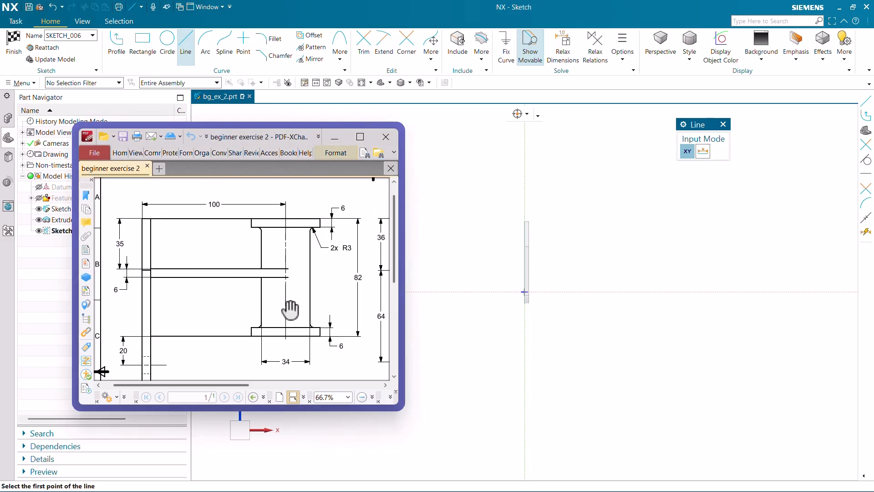
pyautogui.scroll(8, 533, 226)
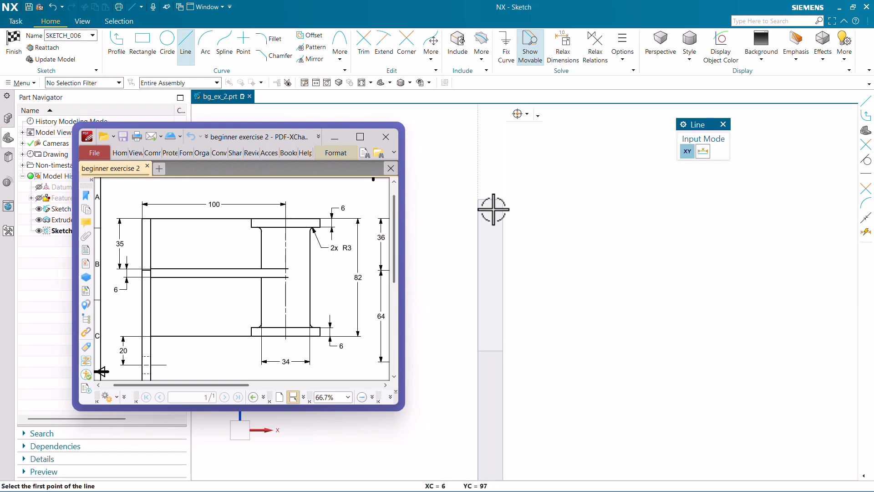
pyautogui.click(478, 202)
pyautogui.scroll(-3, 570, 225)
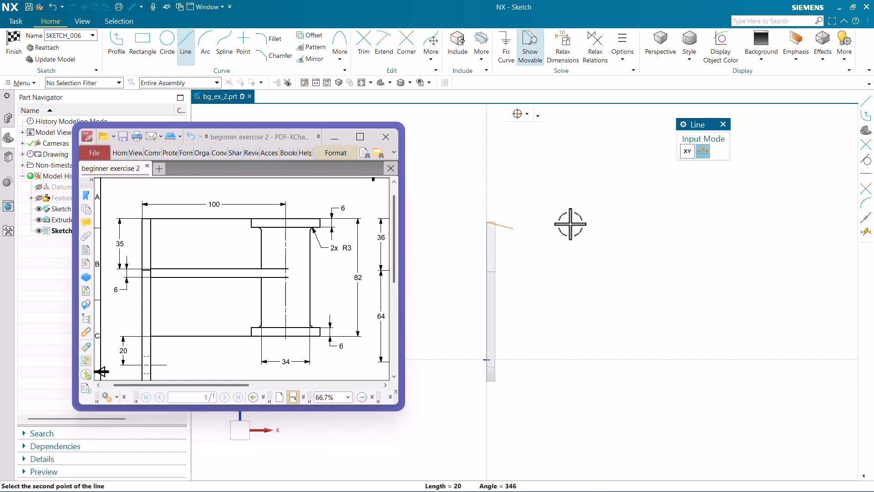
pyautogui.click(667, 221)
pyautogui.press('Escape')
# Set the horizontal line's length to 100 mm and convert it to a reference line.
pyautogui.scroll(1, 598, 217)
pyautogui.click(589, 222)
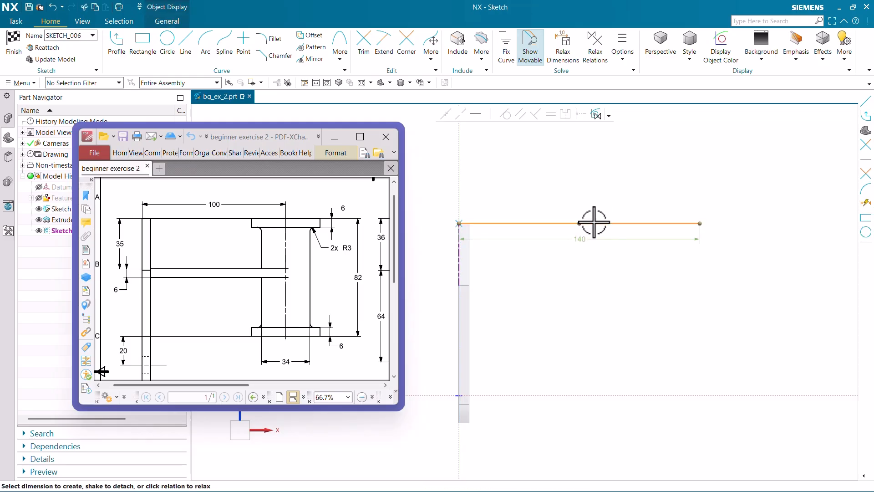
pyautogui.click(574, 240)
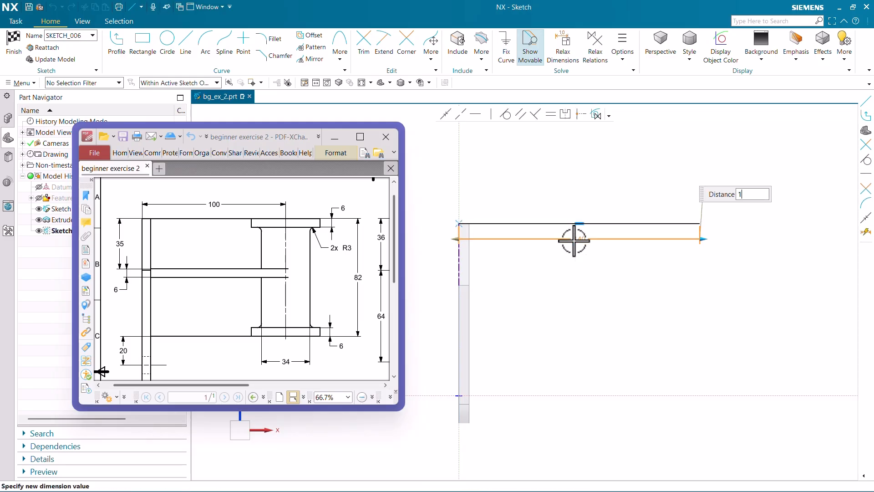
pyautogui.write('100')
pyautogui.press('Return')
pyautogui.click(523, 222)
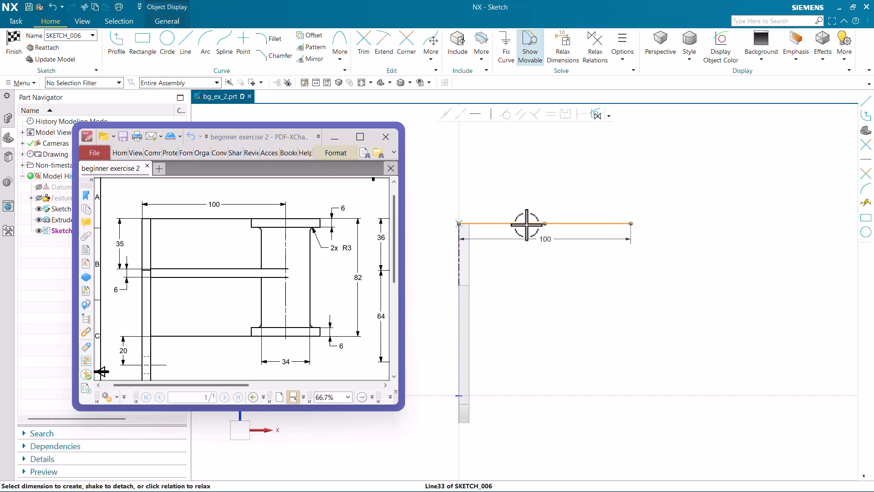
pyautogui.click(542, 209)
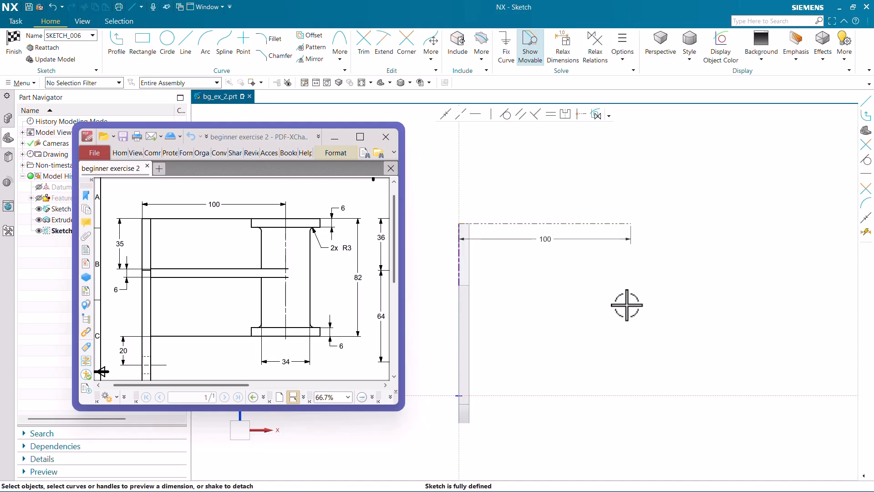
# Draw a vertical line down from the reference line's free end, set its length to 82 mm, and place the dimension clear of the geometry.
pyautogui.click(185, 43)
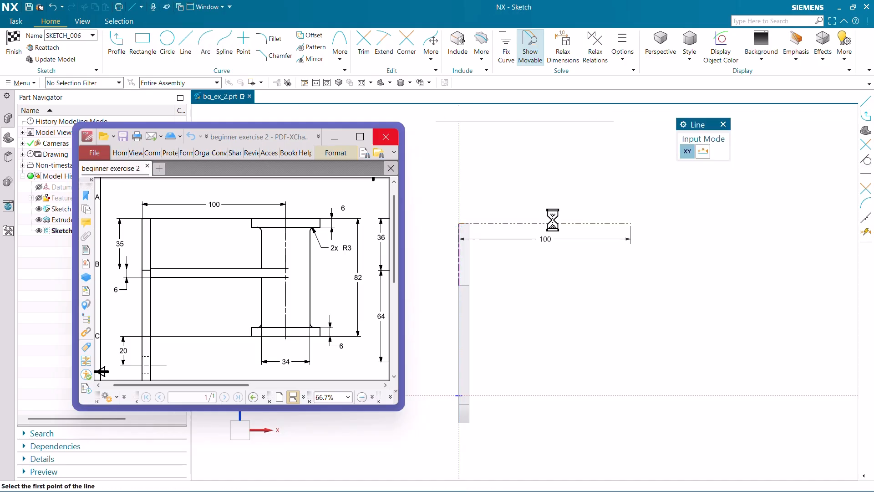
pyautogui.click(631, 223)
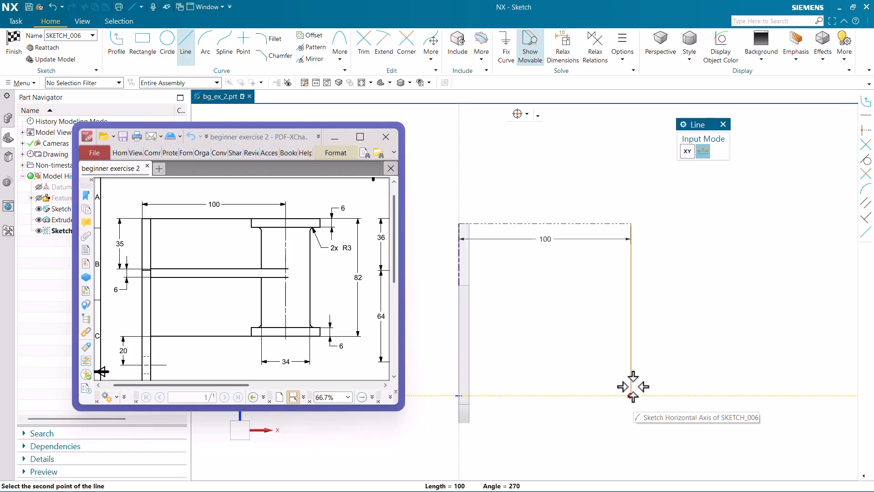
pyautogui.click(636, 369)
pyautogui.press('Escape')
pyautogui.click(632, 299)
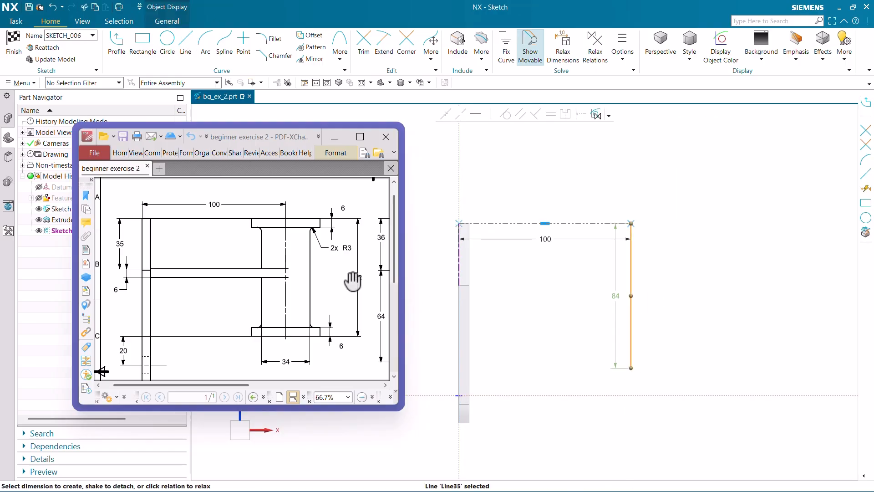
pyautogui.doubleClick(611, 300)
pyautogui.write('82')
pyautogui.press('Return')
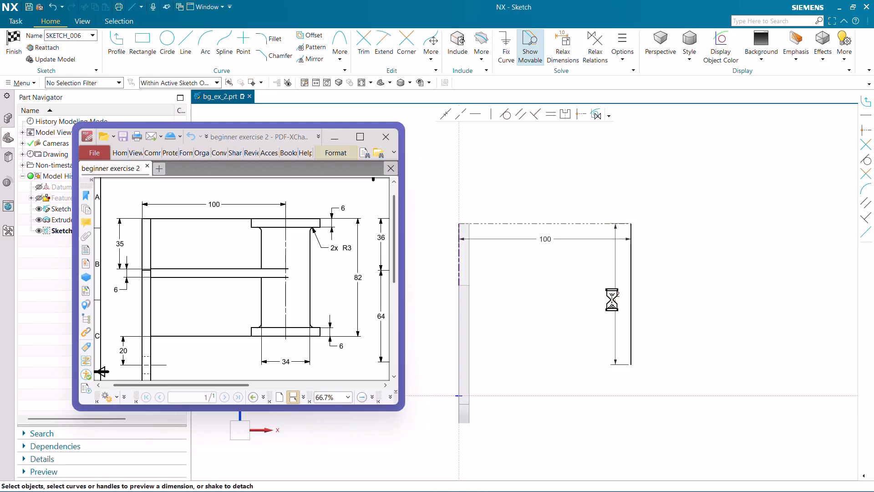
pyautogui.moveTo(612, 284); pyautogui.dragTo(774, 290)
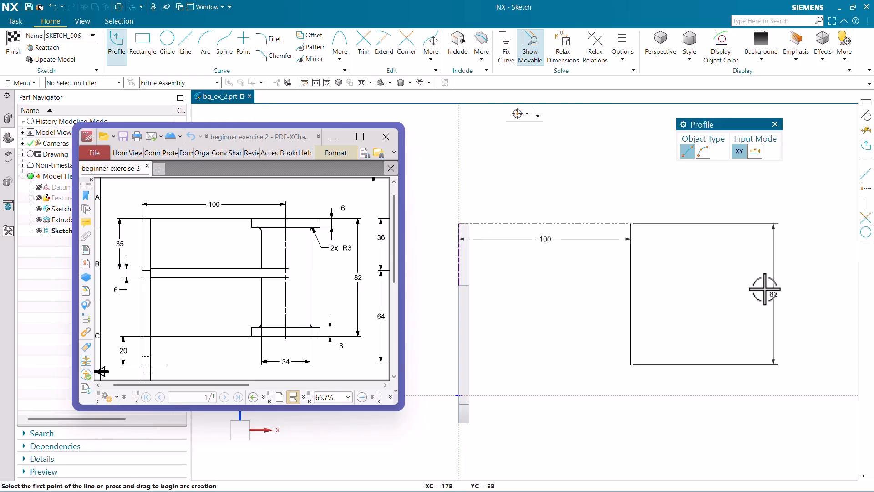
# Sketch the flanged cylinder's half profile against the vertical line, with flanges reaching out about 22 mm and a body about 11 mm wide.
pyautogui.scroll(2, 762, 289)
pyautogui.click(567, 199)
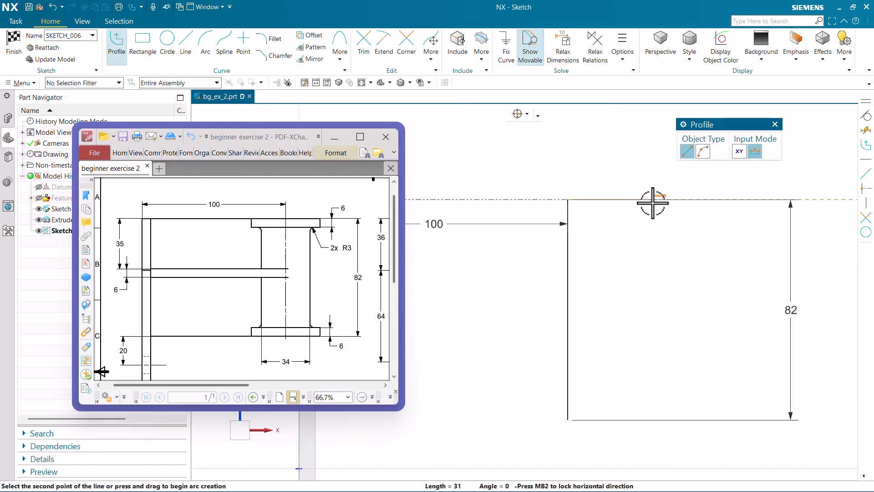
pyautogui.click(627, 199)
pyautogui.click(627, 215)
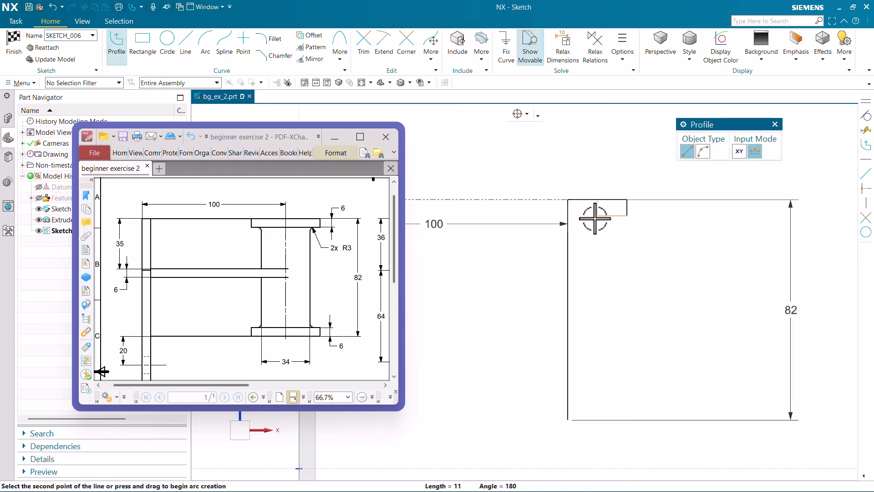
pyautogui.click(597, 215)
pyautogui.click(597, 403)
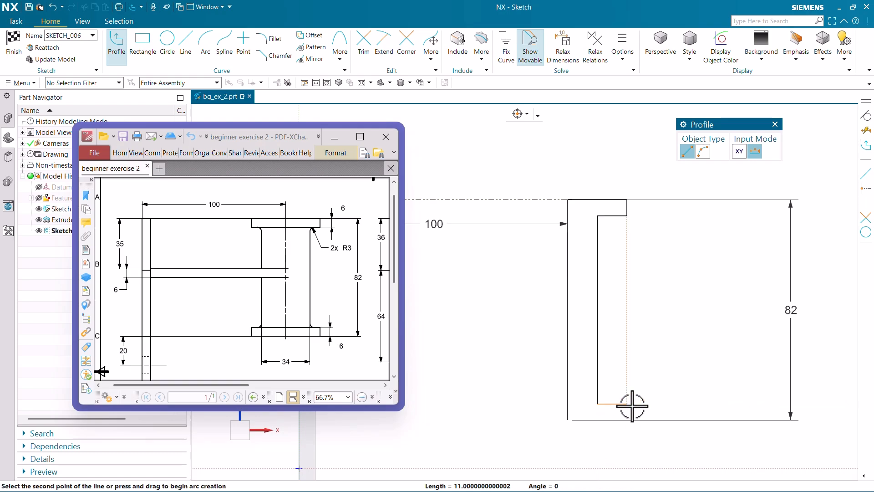
pyautogui.click(627, 403)
pyautogui.click(627, 420)
pyautogui.click(568, 419)
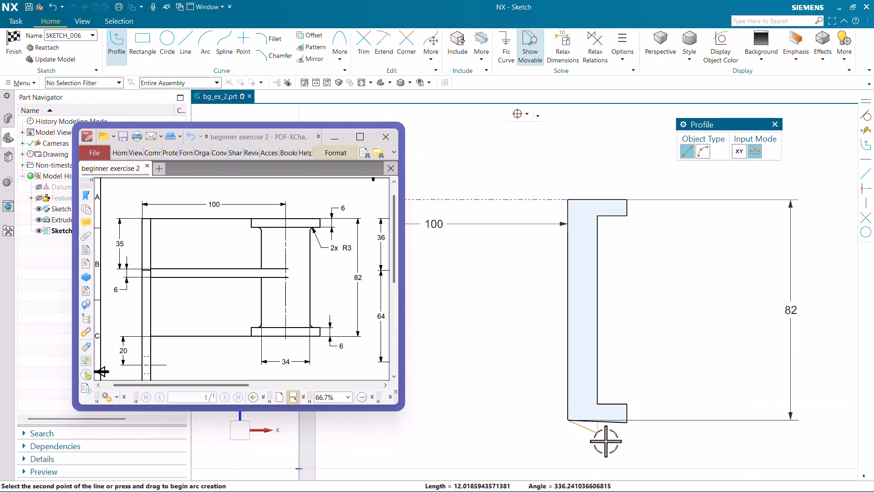
pyautogui.scroll(3, 610, 434)
pyautogui.press('Escape')
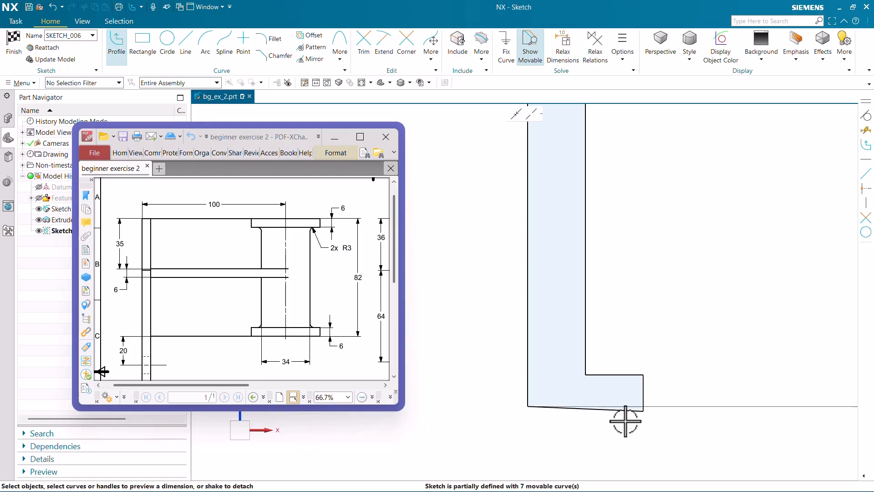
# Make the slanted bottom edge of the lower flange horizontal.
pyautogui.click(620, 410)
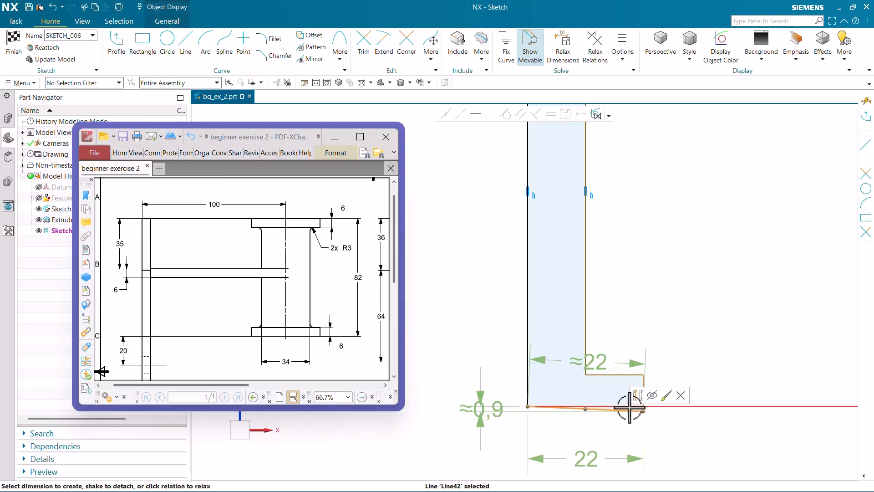
pyautogui.click(476, 115)
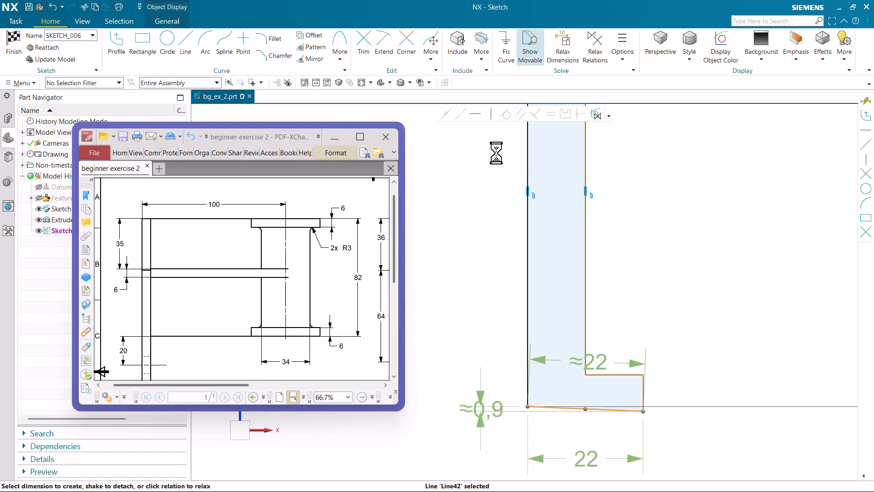
pyautogui.scroll(-3, 582, 386)
# Make the outer vertical edges of the upper and lower flanges equal in length.
pyautogui.scroll(3, 616, 228)
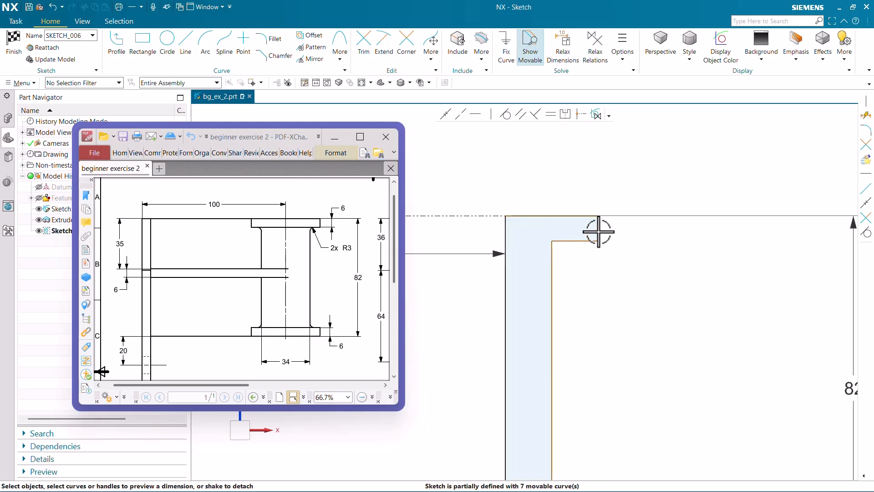
pyautogui.click(594, 180)
pyautogui.scroll(-1, 599, 444)
pyautogui.scroll(3, 598, 444)
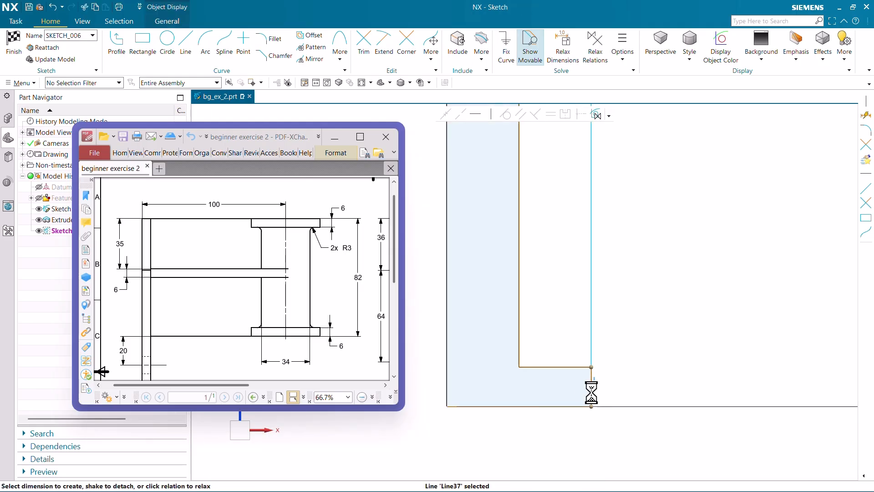
pyautogui.click(591, 392)
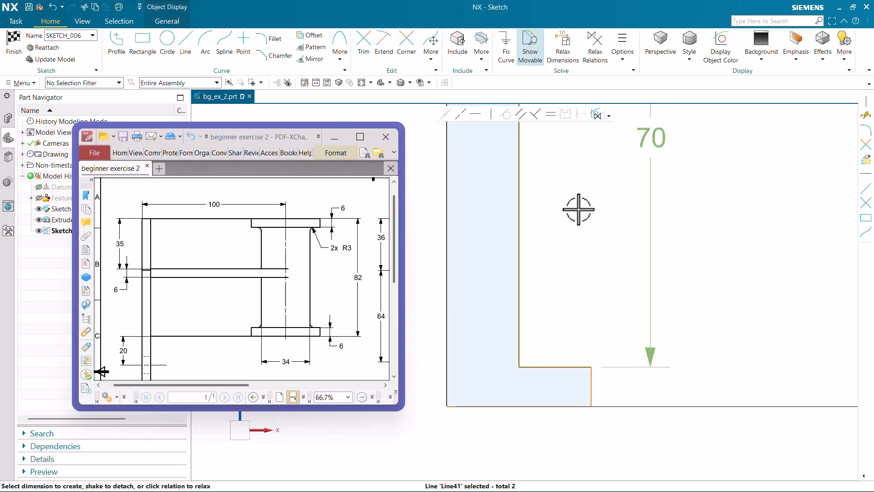
pyautogui.click(548, 115)
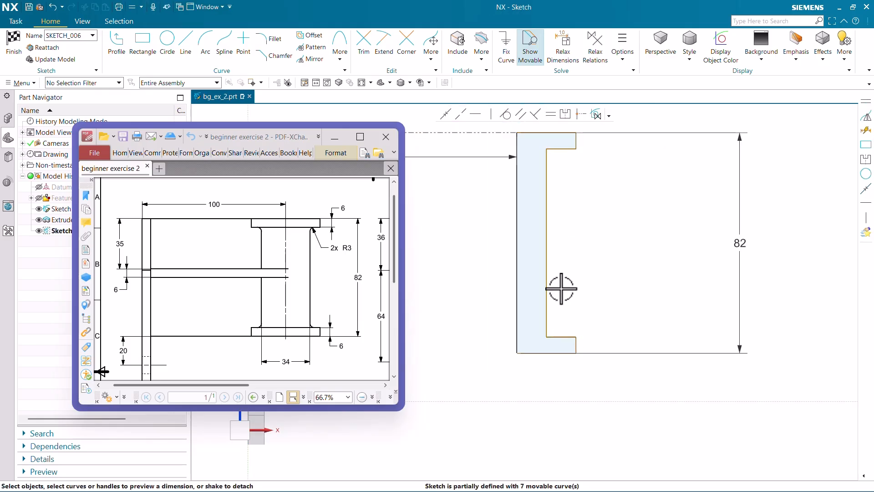
pyautogui.click(546, 267)
pyautogui.press('Escape')
pyautogui.scroll(-2, 587, 291)
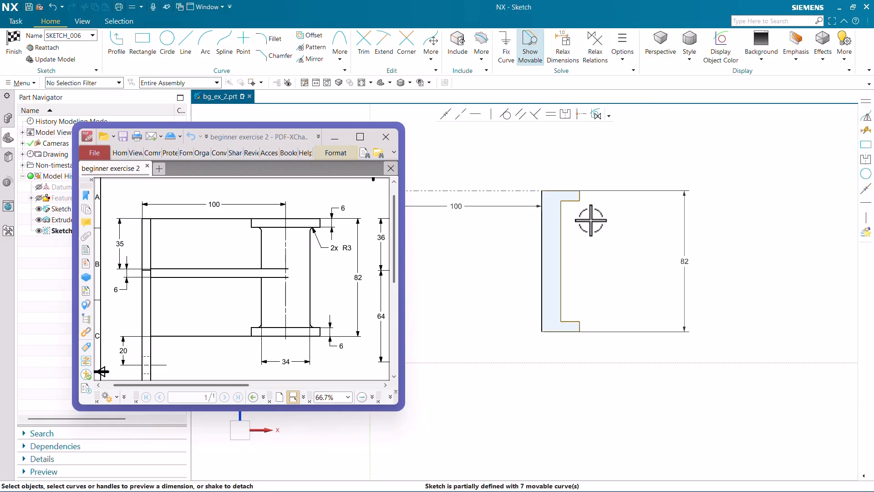
# Dimension the upper flange's thickness at 6 mm.
pyautogui.scroll(3, 582, 194)
pyautogui.click(580, 201)
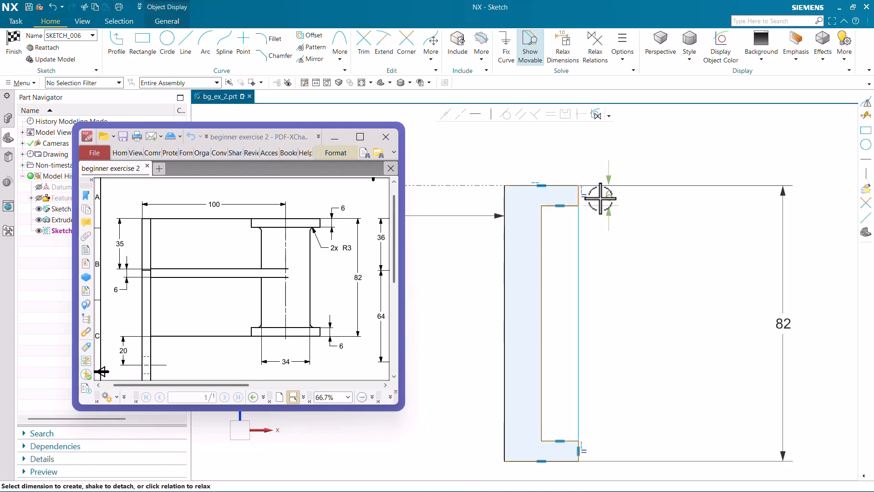
pyautogui.click(603, 195)
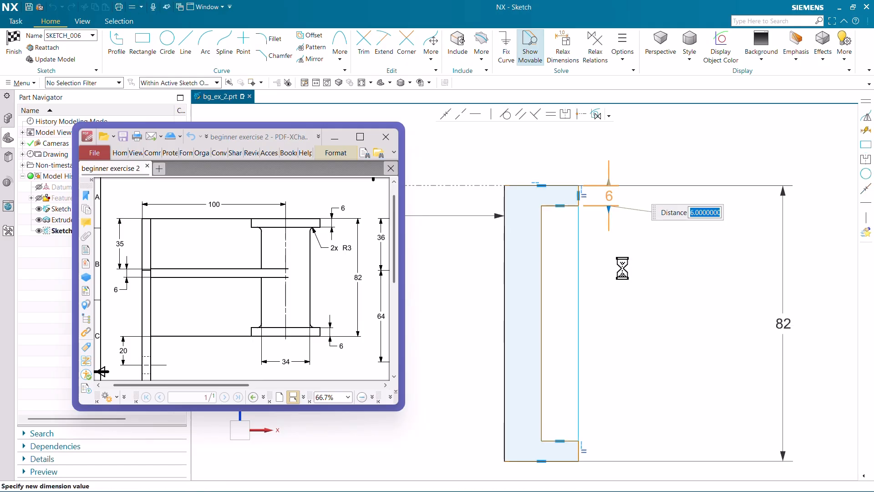
pyautogui.middleClick(623, 268)
pyautogui.scroll(-3, 646, 242)
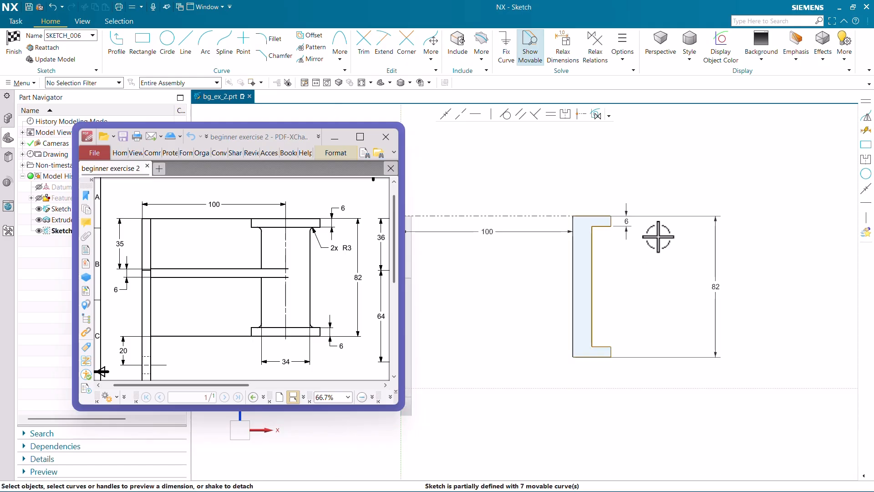
# Dimension the cylinder body's half width between the axis line and the inner vertical edge as 34/2.
pyautogui.scroll(3, 608, 312)
pyautogui.click(606, 297)
pyautogui.click(576, 289)
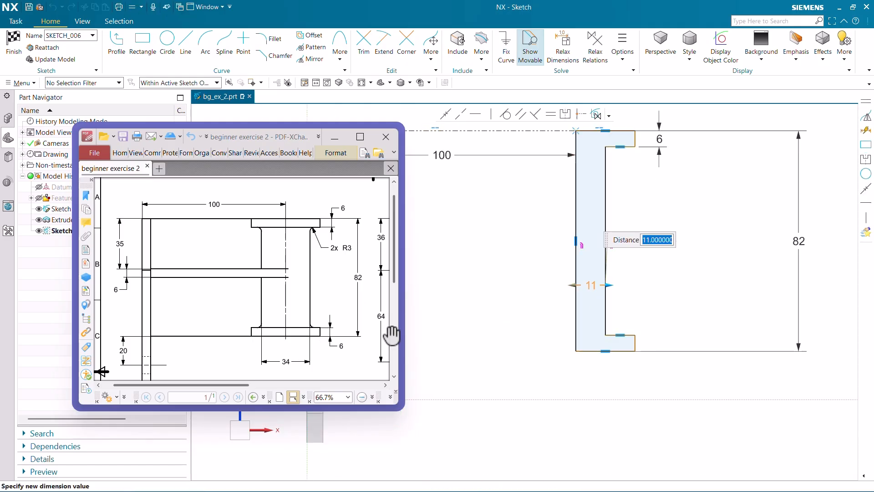
pyautogui.write('34/2')
pyautogui.press('Return')
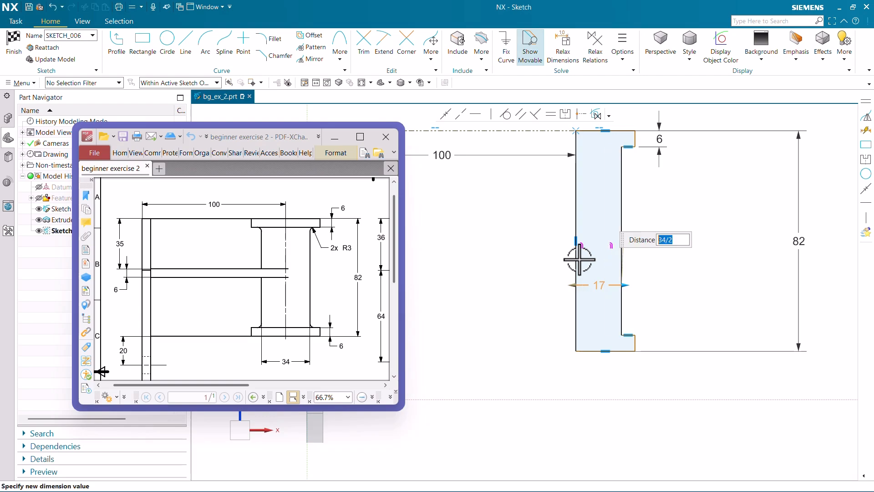
pyautogui.scroll(-3, 642, 295)
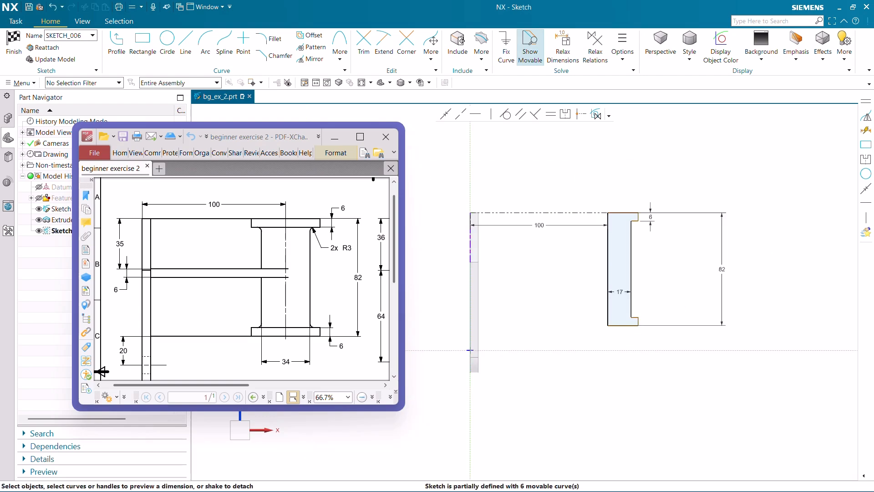
# Dimension the lower flange's half width between the axis line and the flange's outer vertical edge as 48/2.
pyautogui.scroll(2, 661, 337)
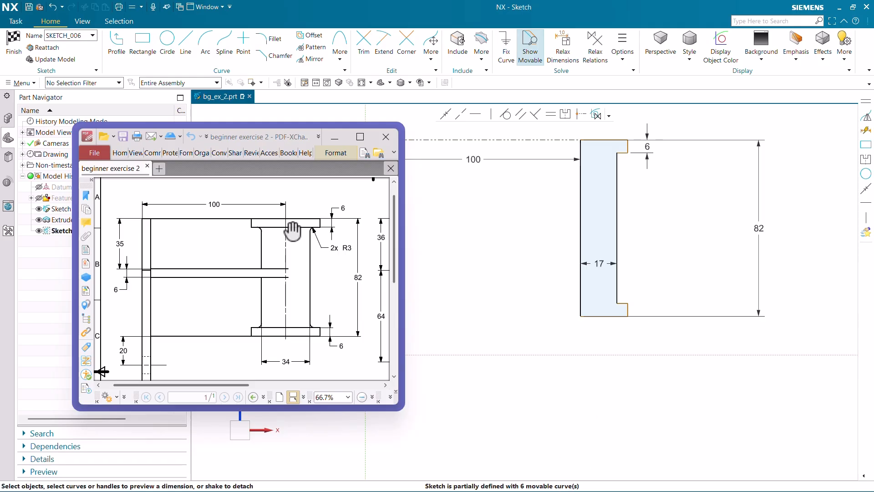
pyautogui.scroll(3, 627, 303)
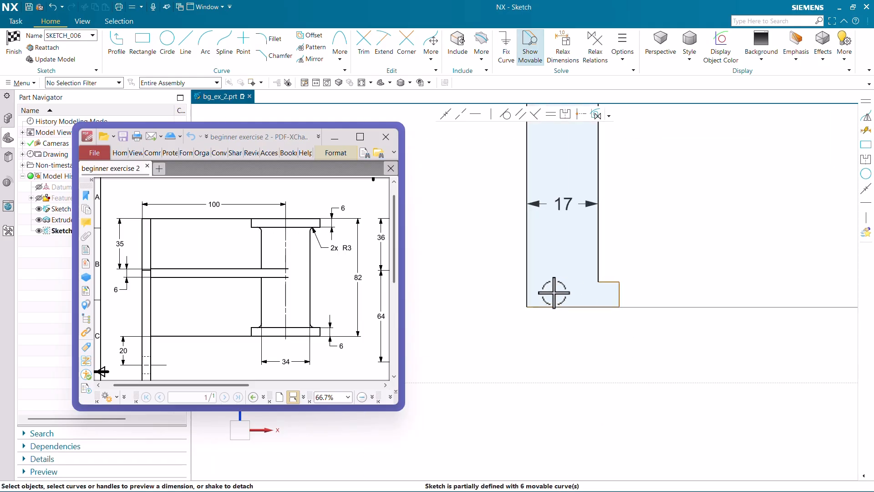
pyautogui.scroll(-5, 286, 284)
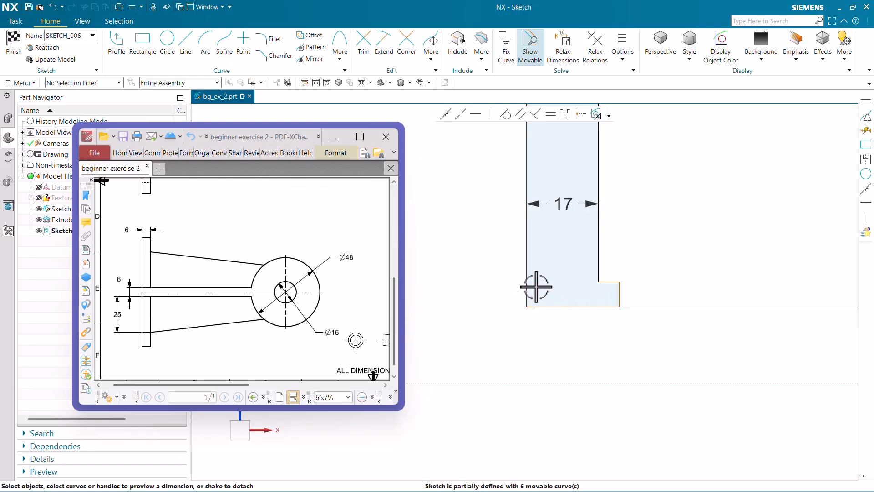
pyautogui.click(526, 275)
pyautogui.click(620, 294)
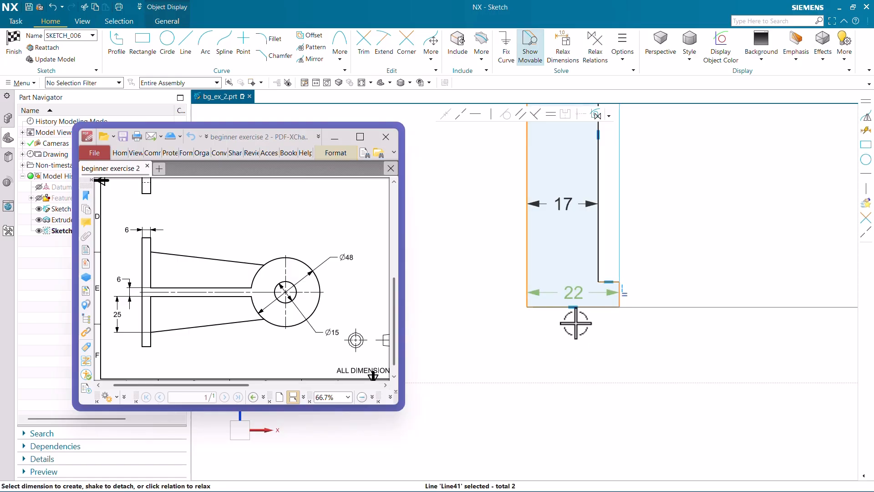
pyautogui.click(573, 356)
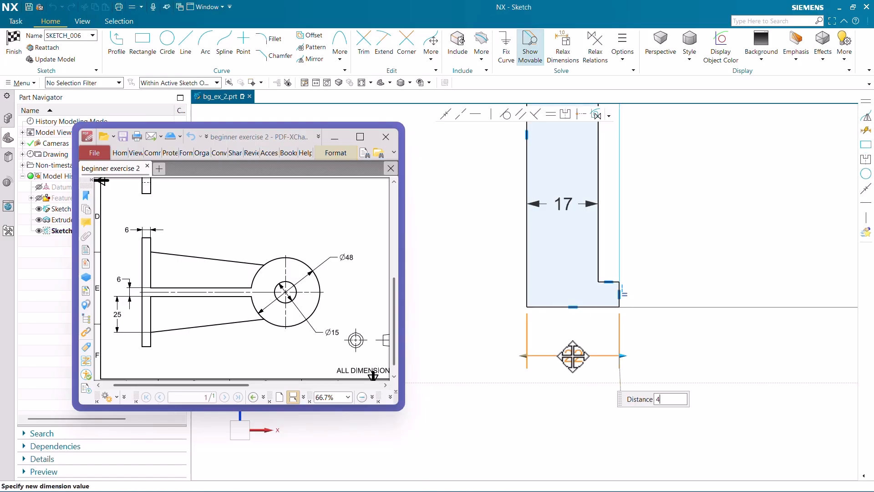
pyautogui.press('Return')
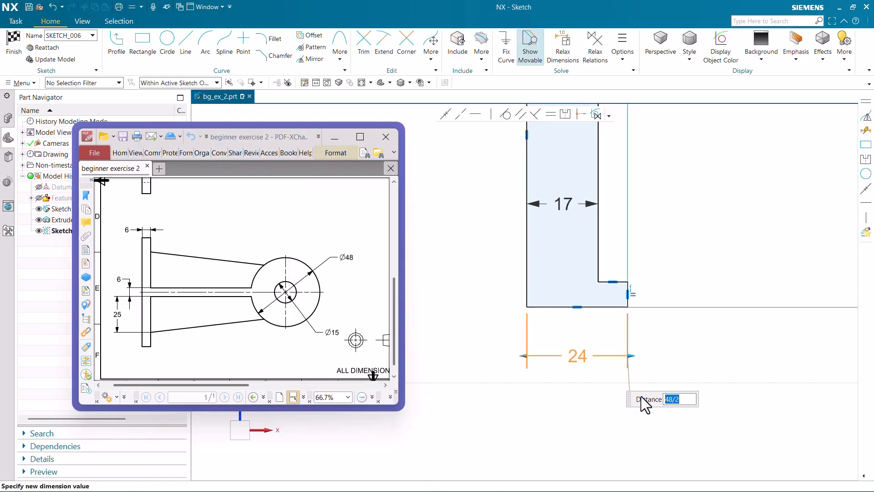
pyautogui.click(668, 335)
# Finish the sketch and revolve the half profile 360° about its long inner vertical line as a separate body.
pyautogui.scroll(-6, 603, 354)
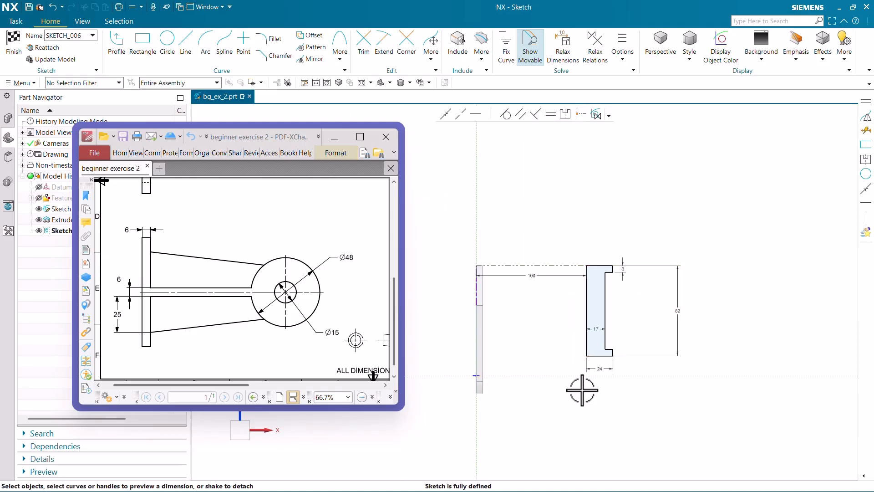
pyautogui.scroll(1, 591, 366)
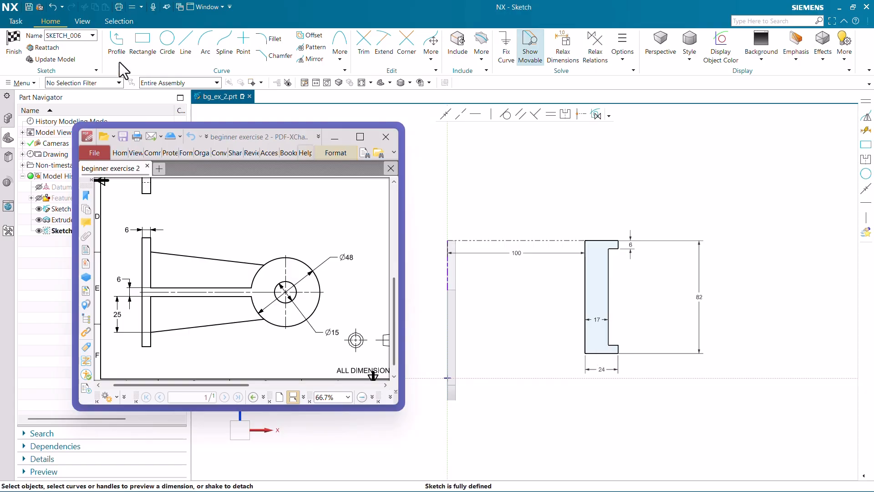
pyautogui.click(9, 48)
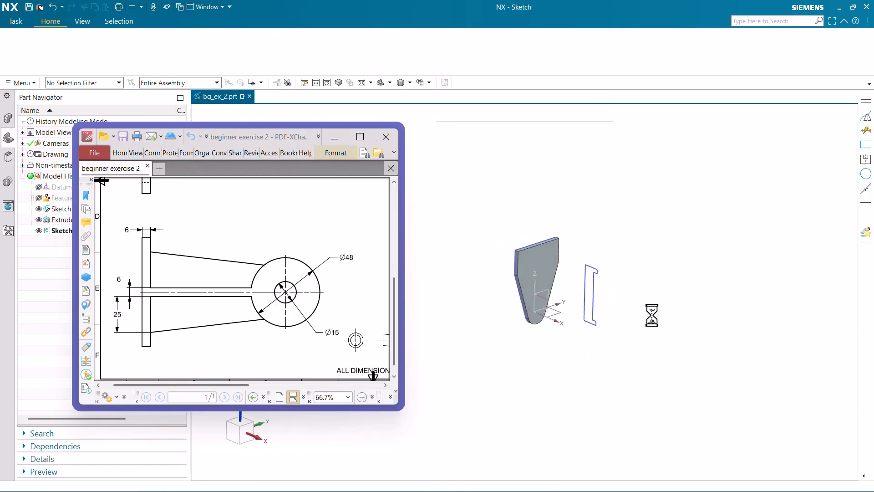
pyautogui.scroll(3, 556, 292)
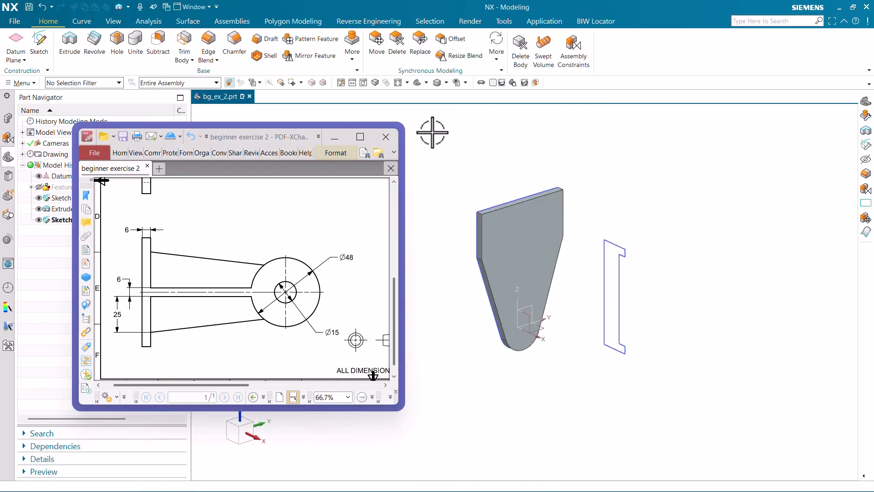
pyautogui.click(95, 43)
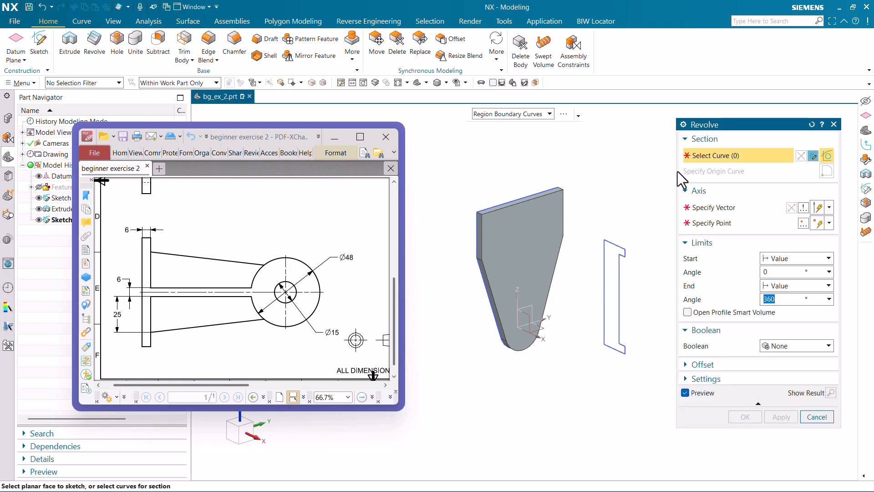
pyautogui.click(604, 278)
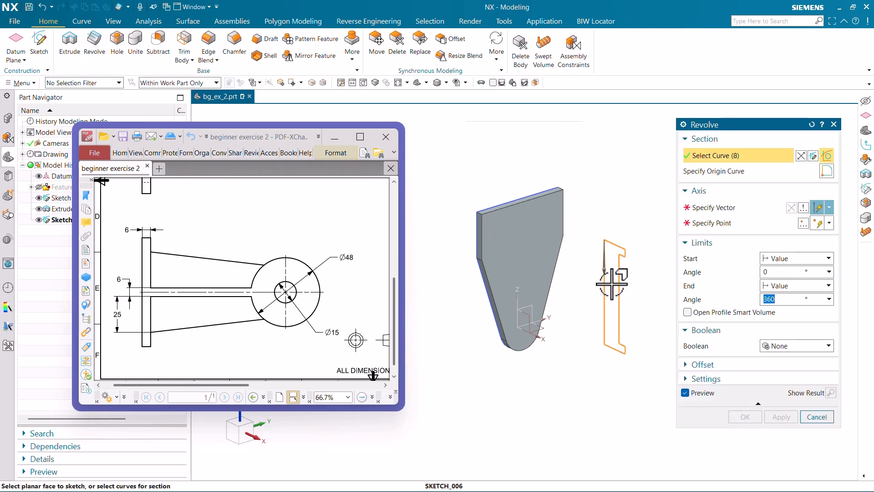
pyautogui.click(721, 208)
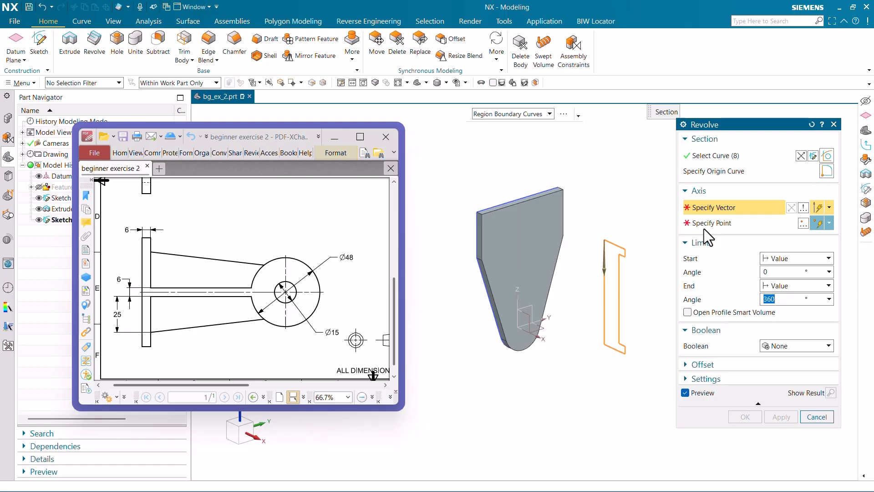
pyautogui.click(604, 303)
pyautogui.click(745, 416)
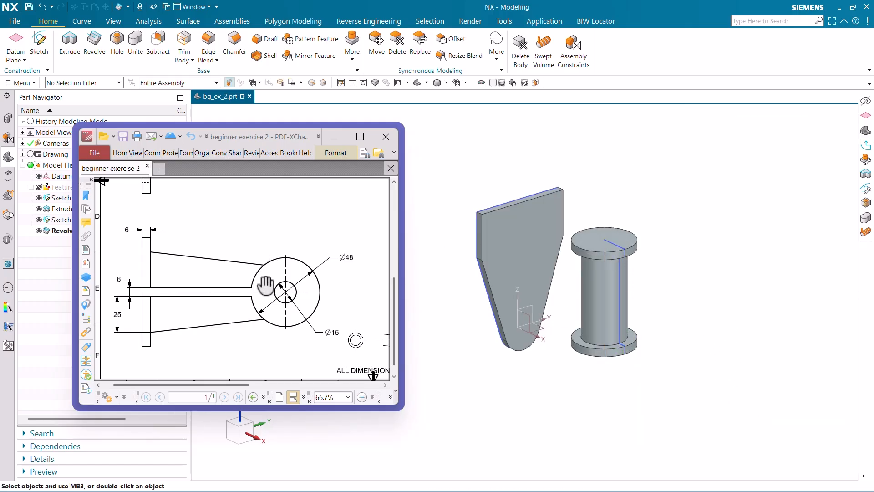
# Start a new sketch on the top face of the back plate and reverse its horizontal direction.
pyautogui.keyDown('ctrl'); pyautogui.scroll(-2, 266, 285); pyautogui.keyUp('ctrl')
pyautogui.keyDown('ctrl'); pyautogui.scroll(2, 146, 222); pyautogui.keyUp('ctrl')
pyautogui.keyDown('ctrl'); pyautogui.scroll(-2, 146, 222); pyautogui.keyUp('ctrl')
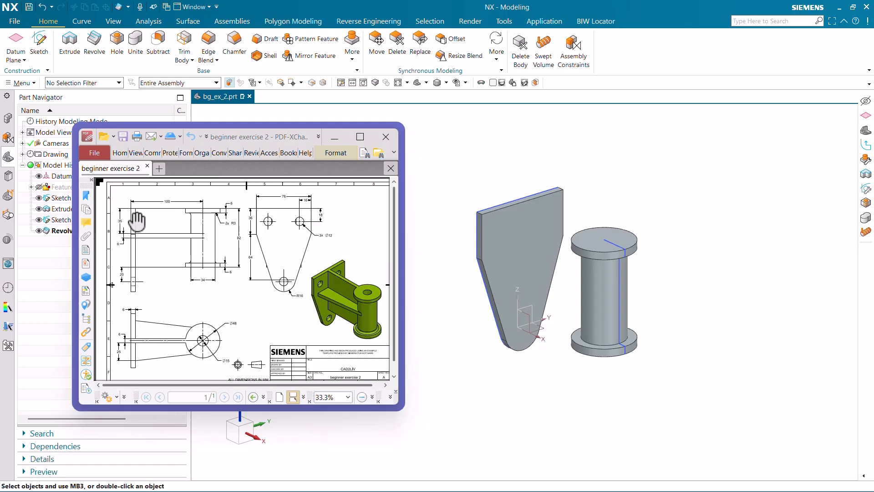
pyautogui.keyDown('ctrl'); pyautogui.scroll(2, 336, 291); pyautogui.keyUp('ctrl')
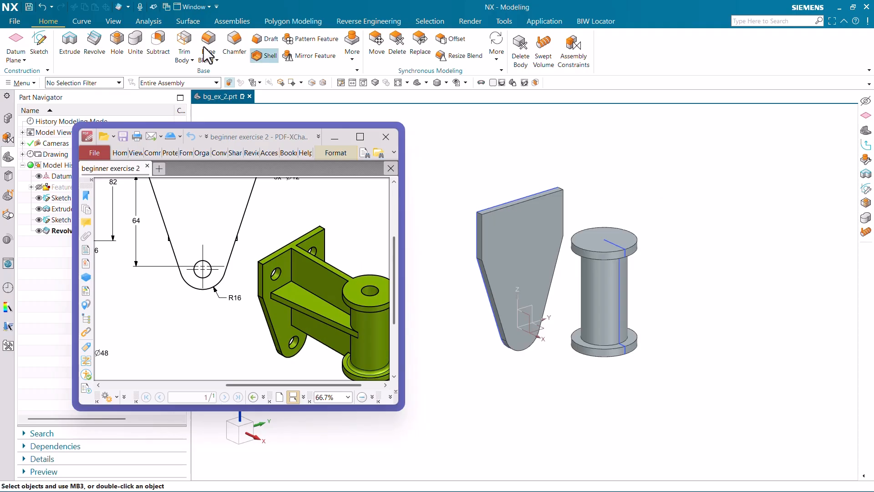
pyautogui.click(39, 45)
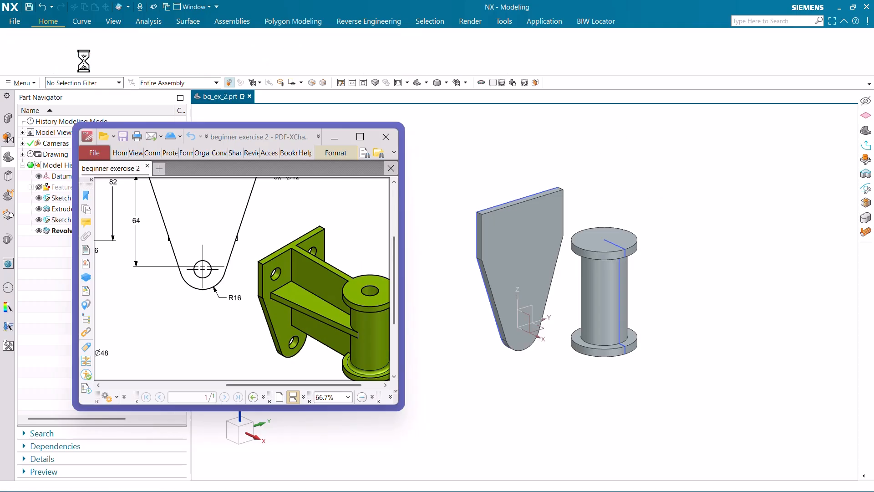
pyautogui.scroll(5, 514, 200)
pyautogui.click(522, 204)
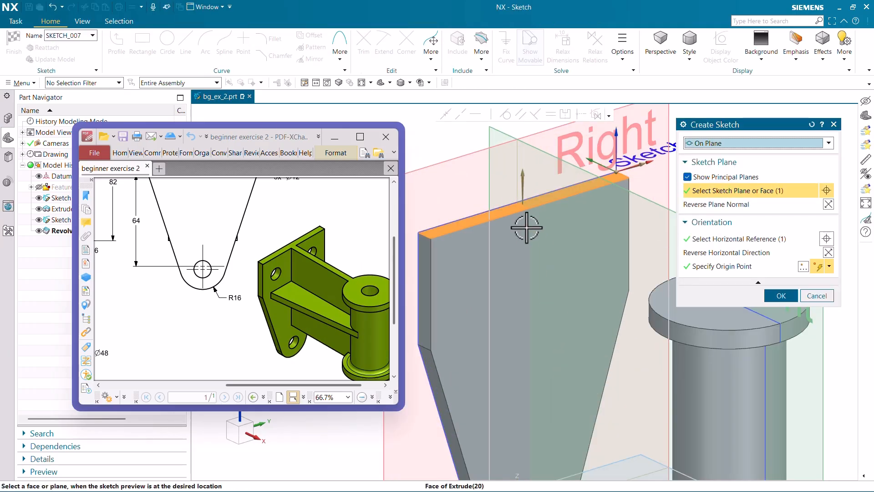
pyautogui.scroll(-5, 522, 214)
pyautogui.click(828, 252)
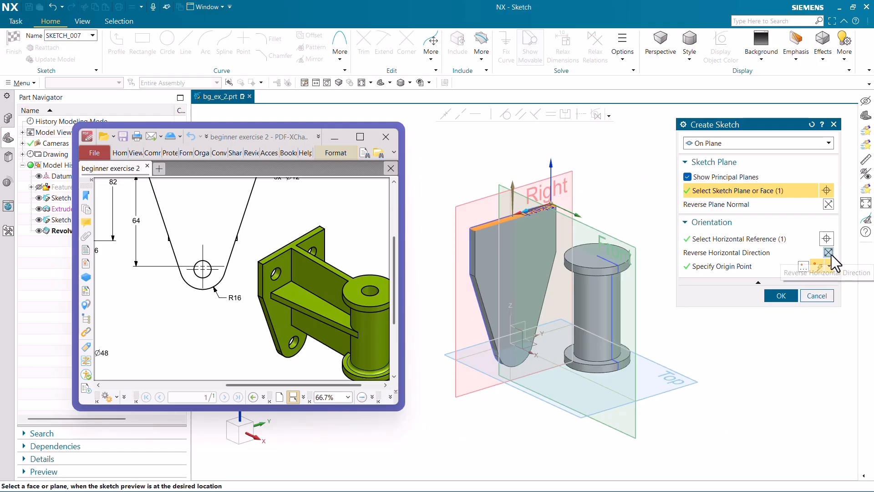
pyautogui.scroll(3, 503, 218)
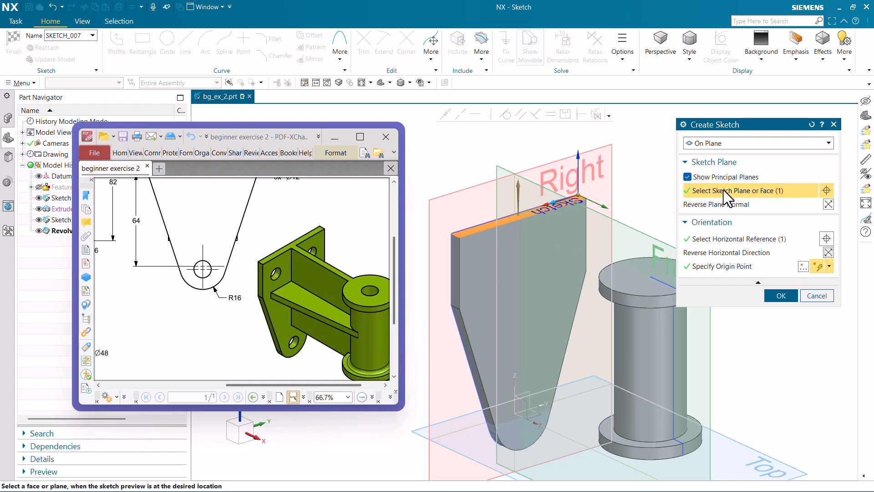
# Use the plate's short top edge as the horizontal reference, reverse it to point towards the cylinder, and create the sketch.
pyautogui.click(737, 238)
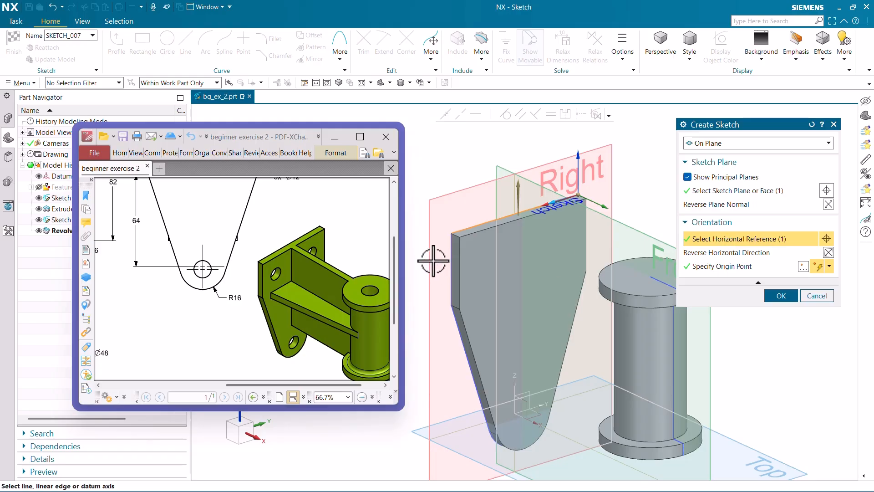
pyautogui.scroll(3, 433, 260)
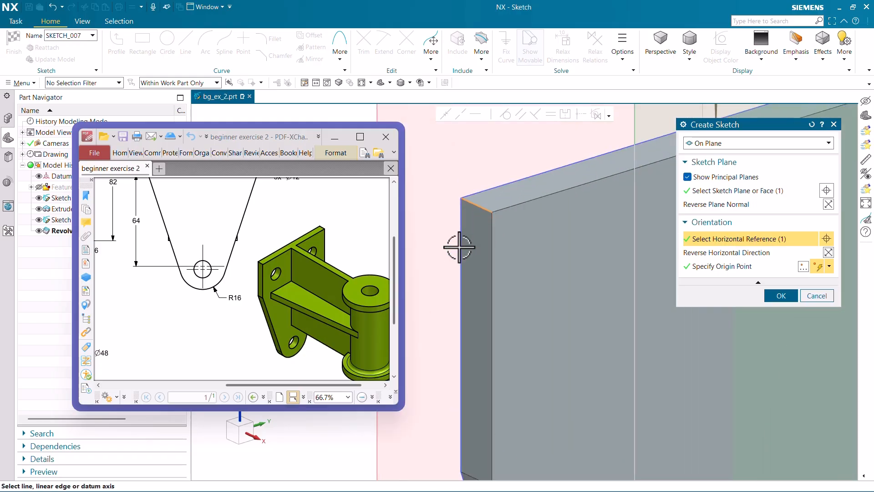
pyautogui.scroll(-3, 459, 247)
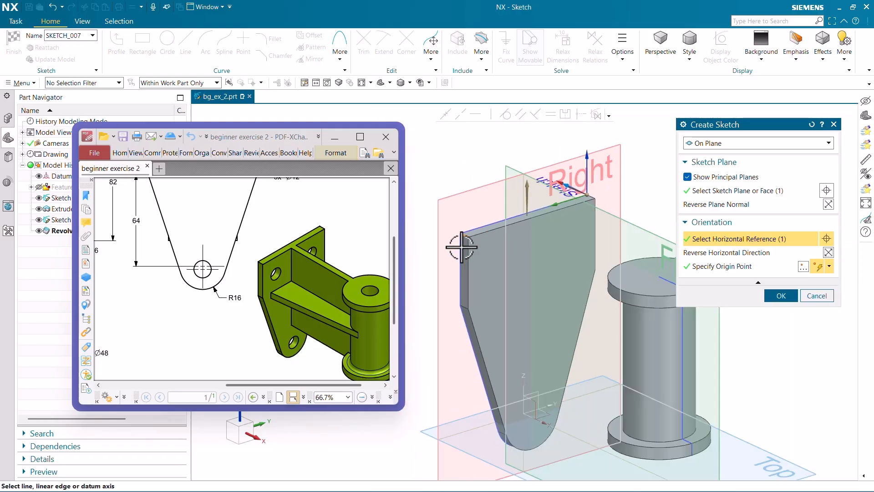
pyautogui.click(826, 252)
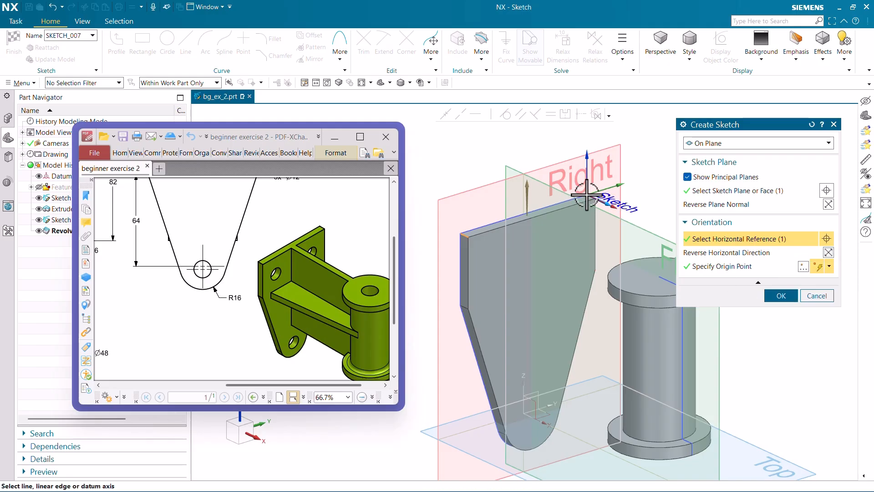
pyautogui.click(788, 297)
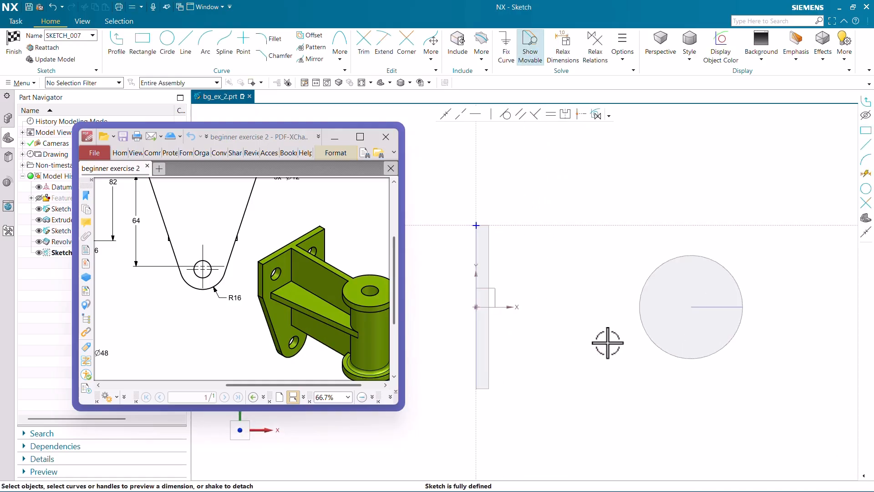
# Draw a horizontal line from the flange circle's arc centre to the midpoint of the plate's outer vertical edge.
pyautogui.click(187, 49)
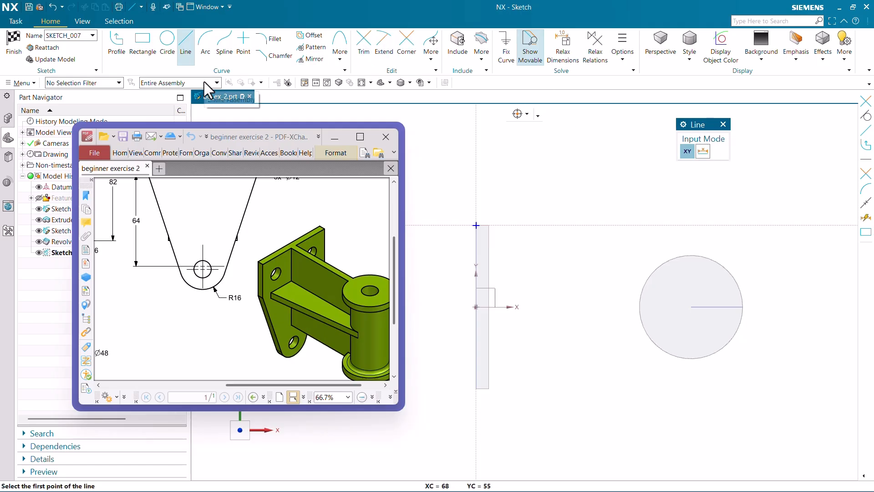
pyautogui.rightClick(698, 358)
pyautogui.click(736, 107)
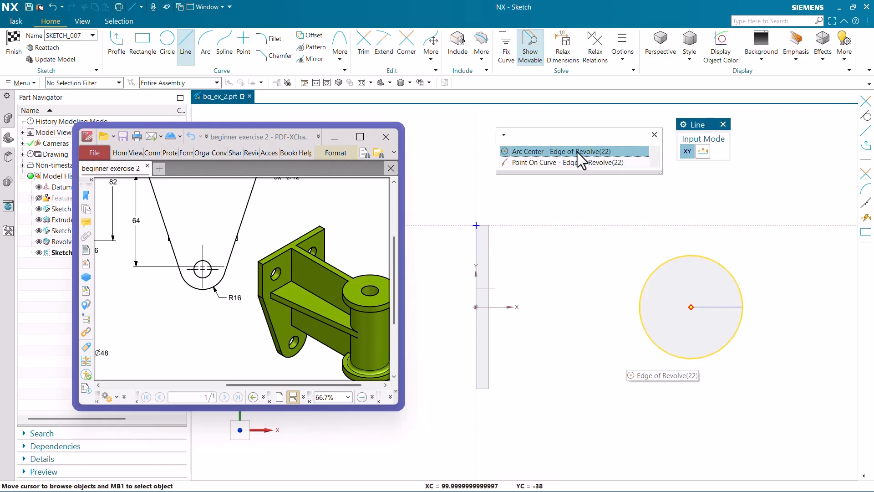
pyautogui.click(577, 152)
pyautogui.scroll(2, 480, 306)
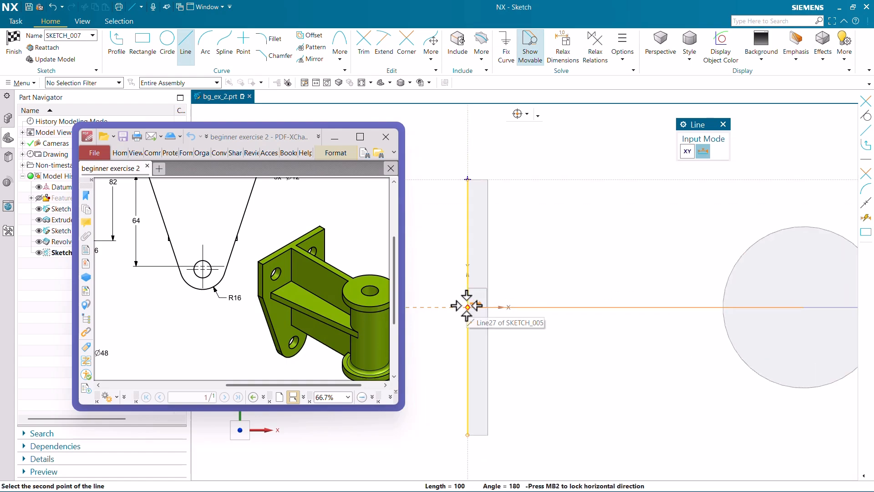
pyautogui.click(468, 307)
pyautogui.press('Escape')
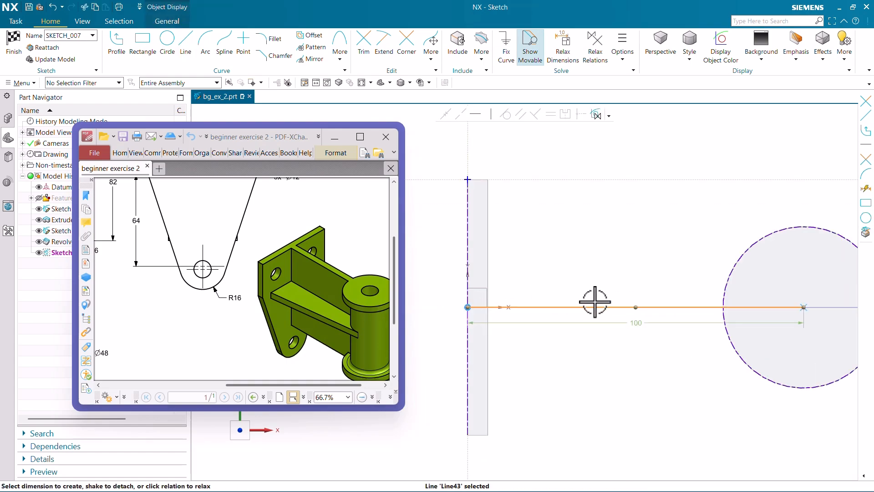
# Convert the horizontal centre line between the plate and the cylinder to a reference line.
pyautogui.rightClick(595, 305)
pyautogui.click(603, 292)
pyautogui.scroll(-1, 577, 249)
pyautogui.scroll(-1, 577, 249)
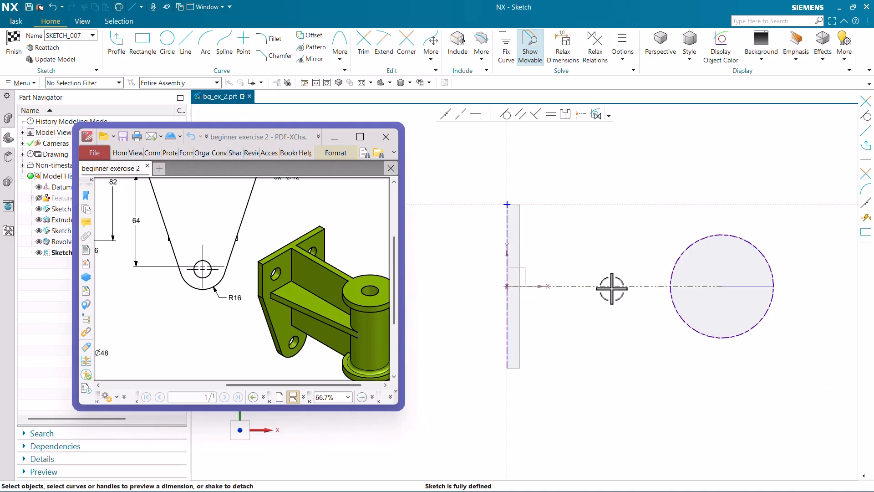
# Dimension the centre line's length, placing the dimension below the plate and flange circle.
pyautogui.click(613, 287)
pyautogui.moveTo(616, 302); pyautogui.dragTo(616, 392)
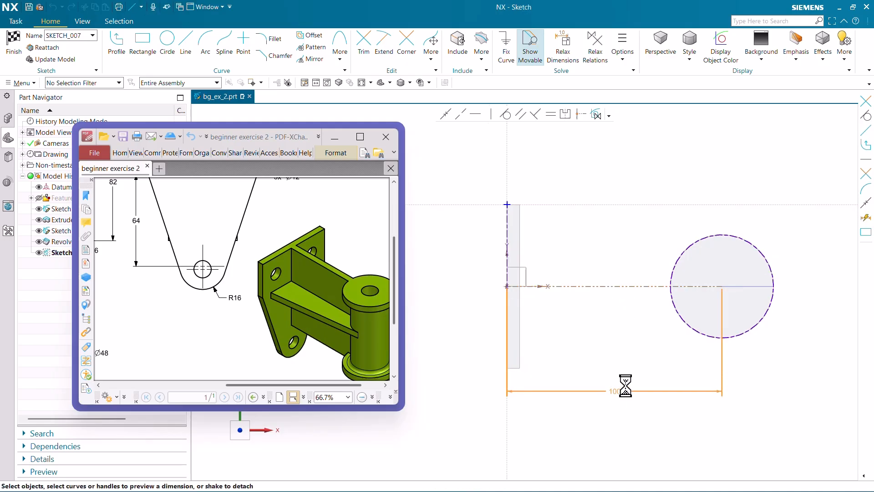
pyautogui.click(672, 367)
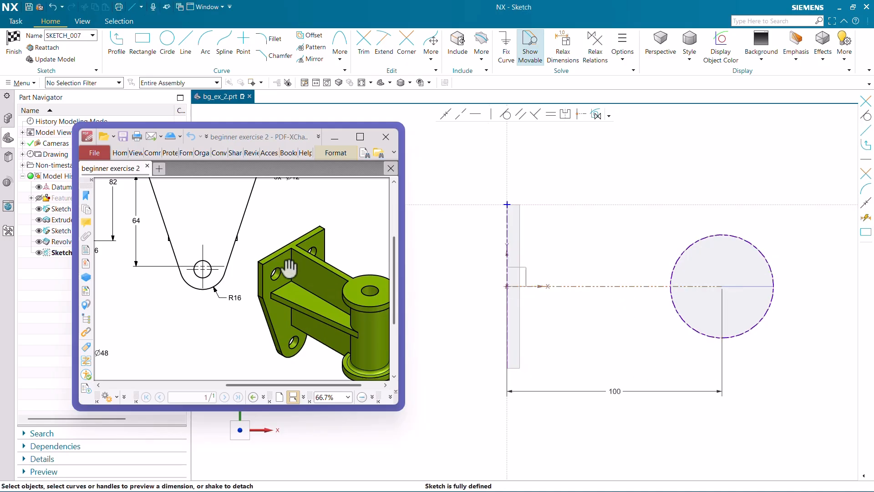
# Draw a rectangle about 100 by 12 mm across the centre line, from the plate's outer edge to the flange circle's centre.
pyautogui.keyDown('ctrl'); pyautogui.scroll(-3, 280, 263); pyautogui.keyUp('ctrl')
pyautogui.keyDown('ctrl'); pyautogui.scroll(1, 166, 200); pyautogui.keyUp('ctrl')
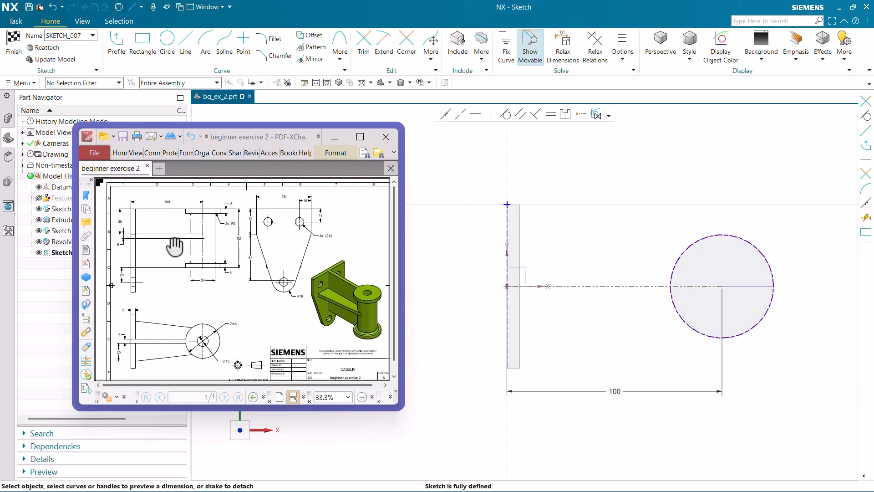
pyautogui.keyDown('ctrl'); pyautogui.scroll(4, 174, 246); pyautogui.keyUp('ctrl')
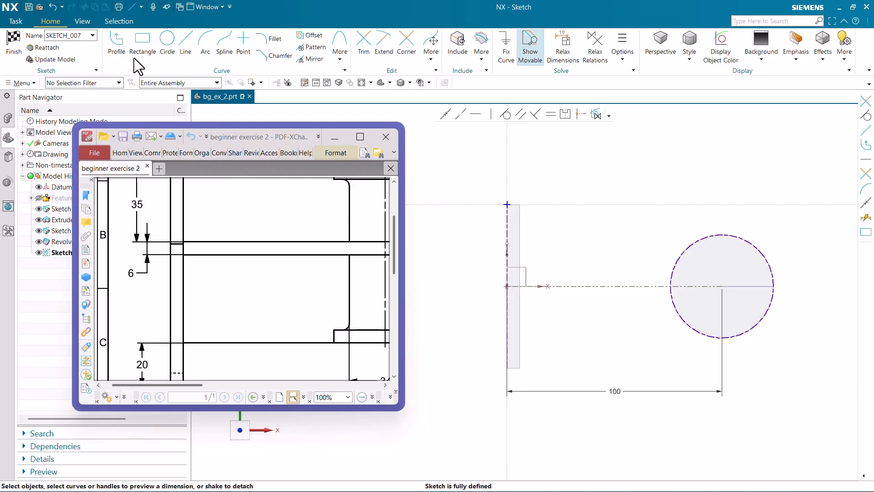
pyautogui.click(141, 45)
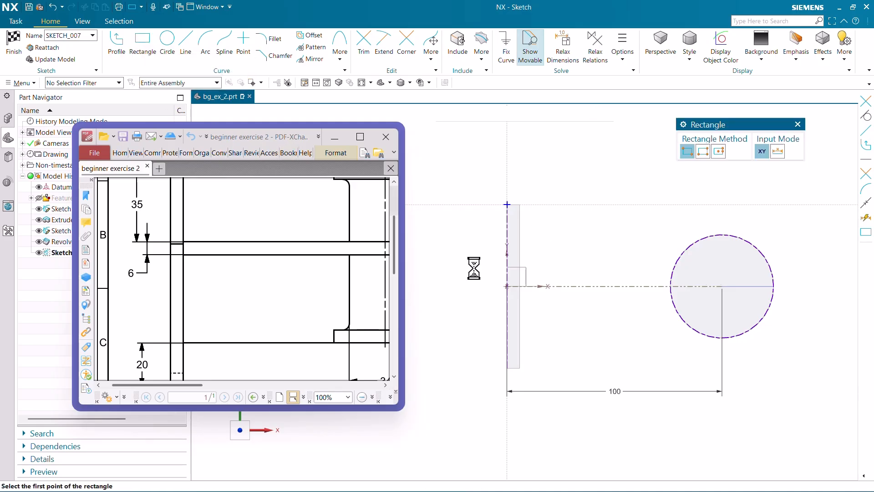
pyautogui.click(512, 277)
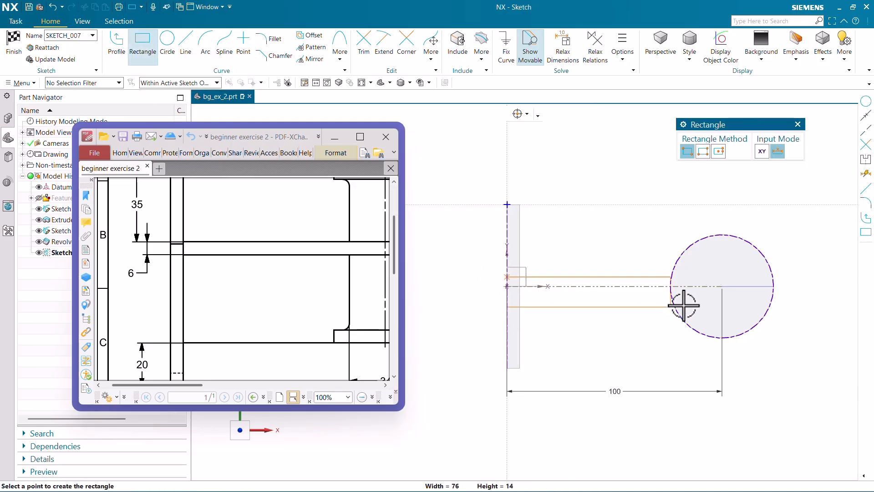
pyautogui.click(722, 302)
pyautogui.press('Escape')
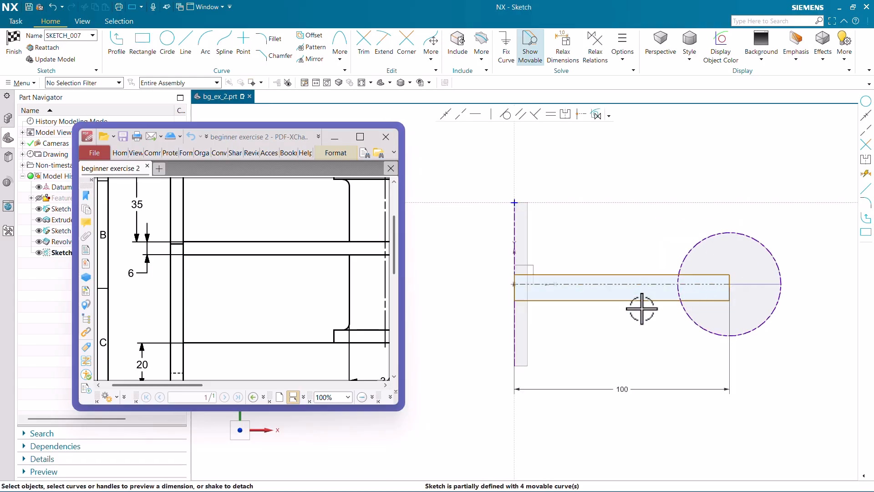
# Dimension the short edge of the rectangle at the plate and set the rectangle's height to 6 mm.
pyautogui.scroll(2, 523, 298)
pyautogui.click(523, 289)
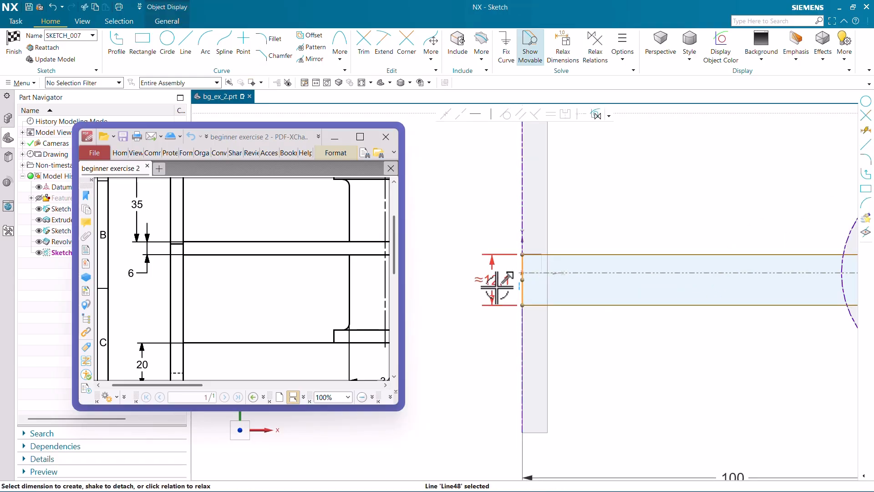
pyautogui.click(501, 285)
pyautogui.write('6')
pyautogui.press('Return')
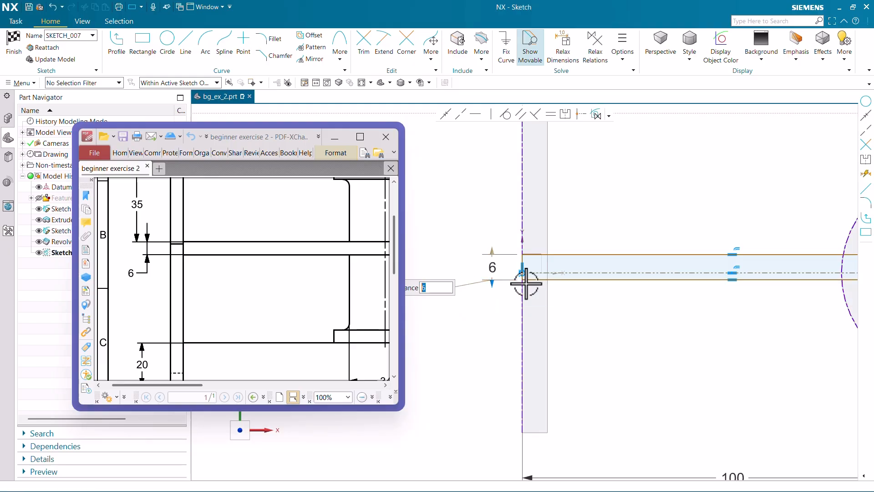
# Set the distance between the rectangle's upper edge and the reference centre line to 3 mm.
pyautogui.scroll(1, 535, 266)
pyautogui.click(605, 274)
pyautogui.click(605, 248)
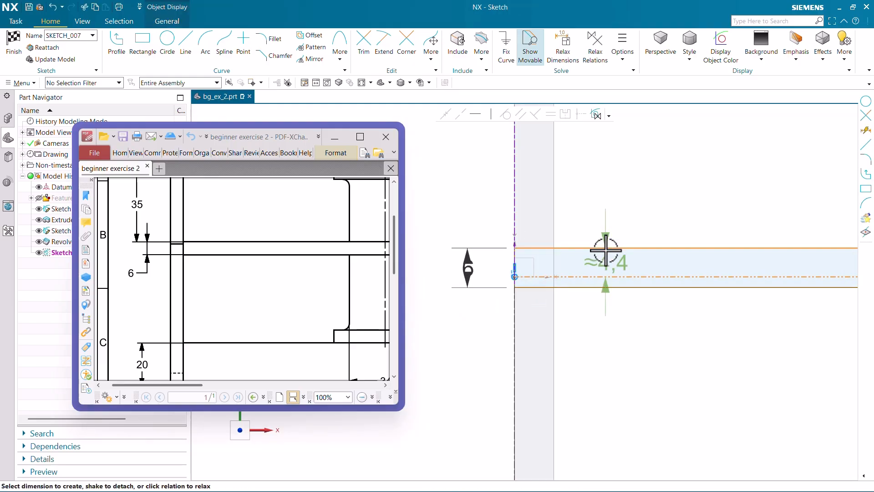
pyautogui.click(609, 259)
pyautogui.write('3')
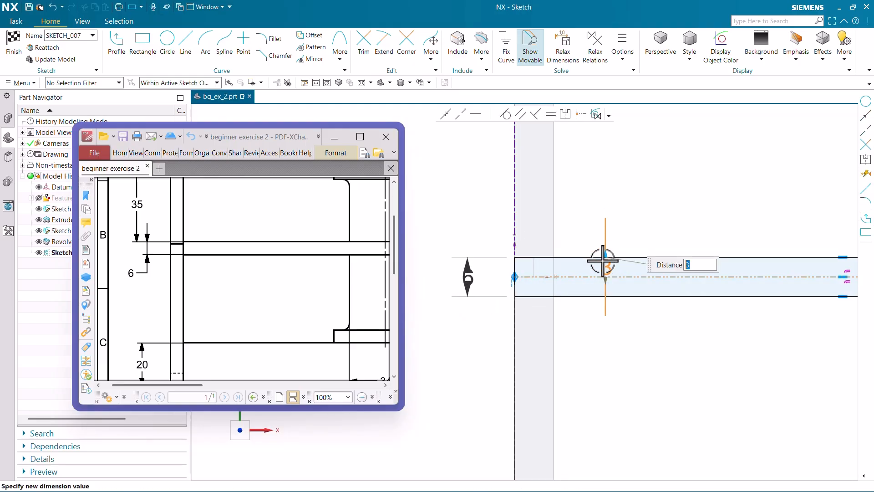
pyautogui.press('Return')
# Move the 6 mm dimension's text clear below the rectangle and finish the rib sketch.
pyautogui.scroll(-2, 562, 315)
pyautogui.scroll(2, 503, 264)
pyautogui.moveTo(504, 264)
pyautogui.mouseDown()
pyautogui.moveTo(476, 324)
pyautogui.moveTo(463, 326)
pyautogui.mouseUp()
pyautogui.scroll(-3, 512, 269)
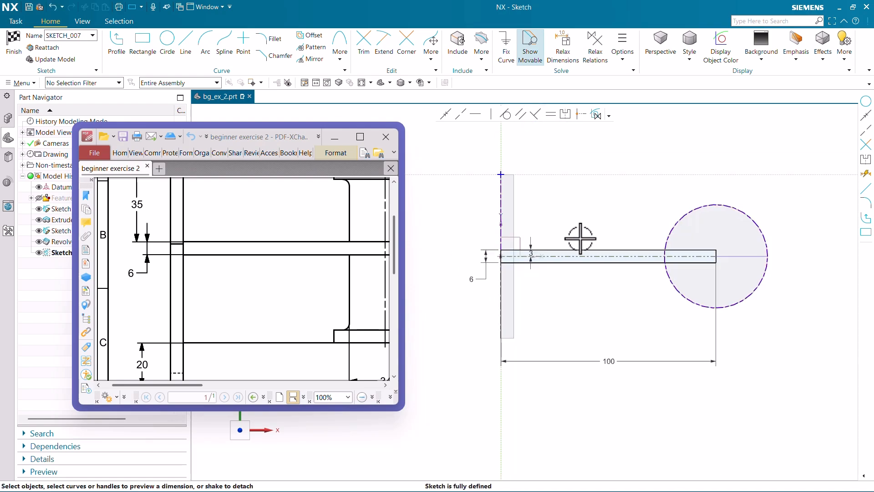
pyautogui.scroll(1, 511, 264)
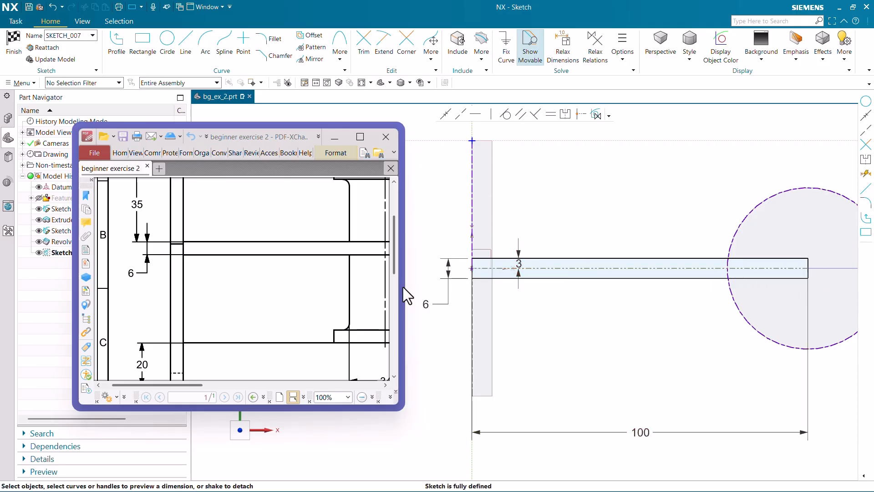
pyautogui.scroll(2, 518, 273)
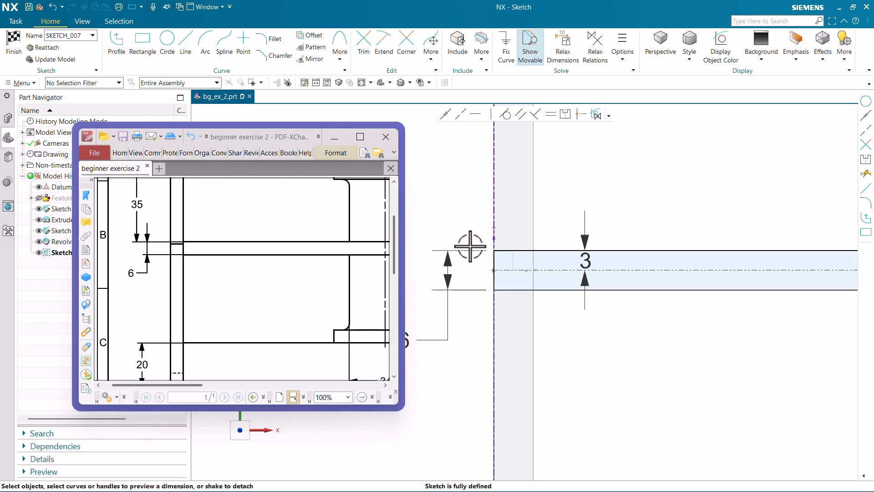
pyautogui.scroll(-2, 470, 246)
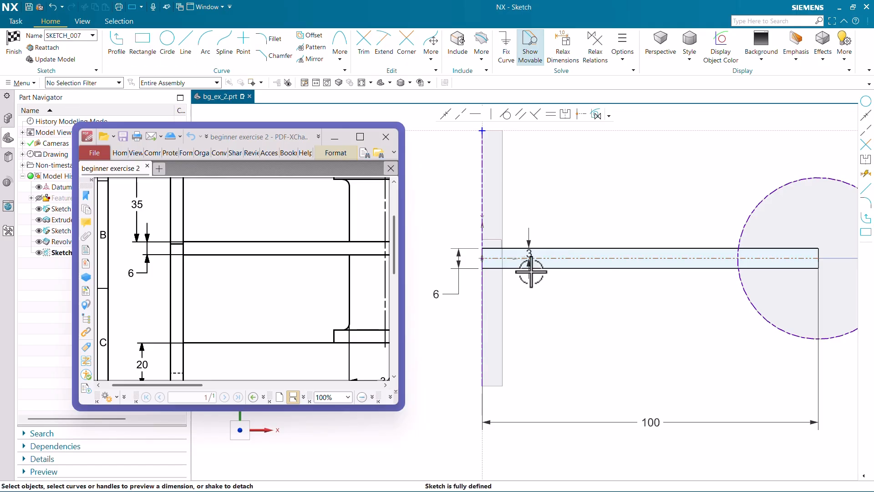
pyautogui.click(14, 42)
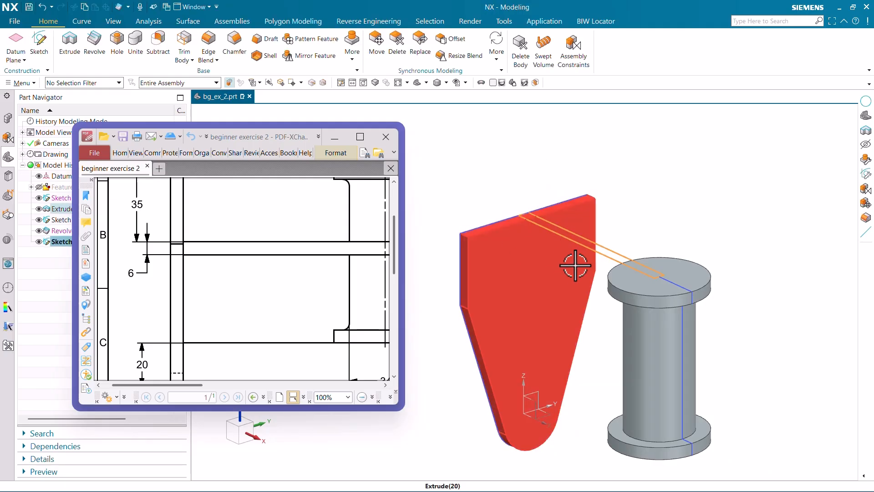
# Extrude the rib rectangle in the reversed direction with the end limit Until Extended to the lower flange's bottom face.
pyautogui.click(70, 41)
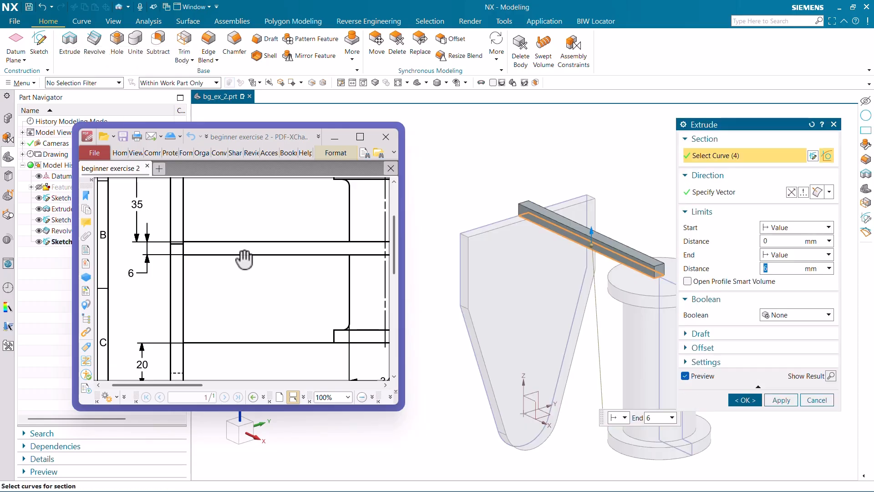
pyautogui.keyDown('ctrl'); pyautogui.scroll(-3, 238, 257); pyautogui.keyUp('ctrl')
pyautogui.keyDown('ctrl'); pyautogui.scroll(2, 116, 225); pyautogui.keyUp('ctrl')
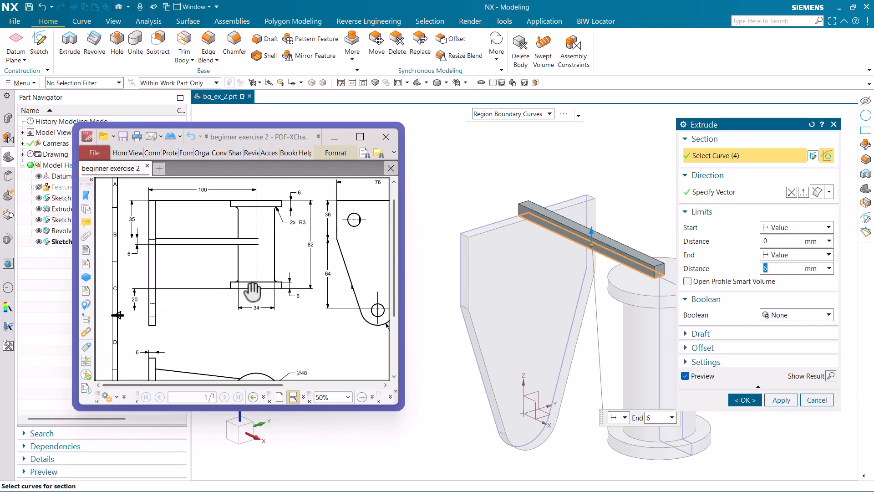
pyautogui.scroll(-2, 633, 262)
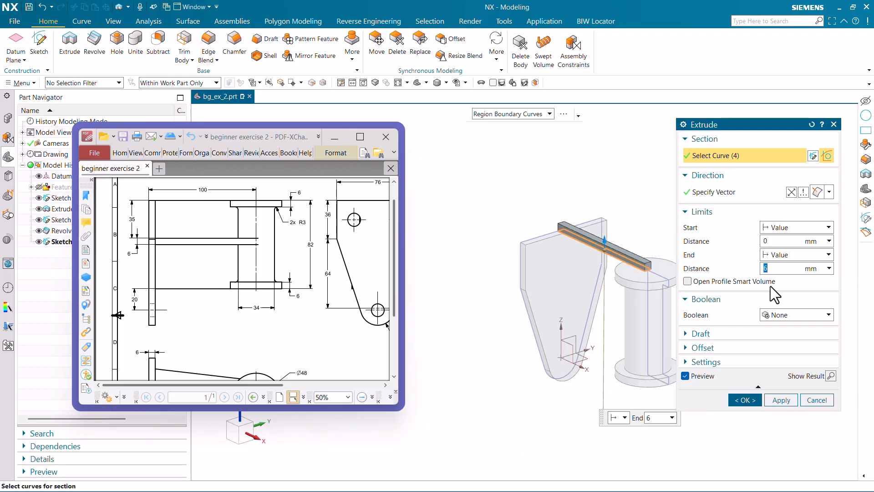
pyautogui.click(792, 192)
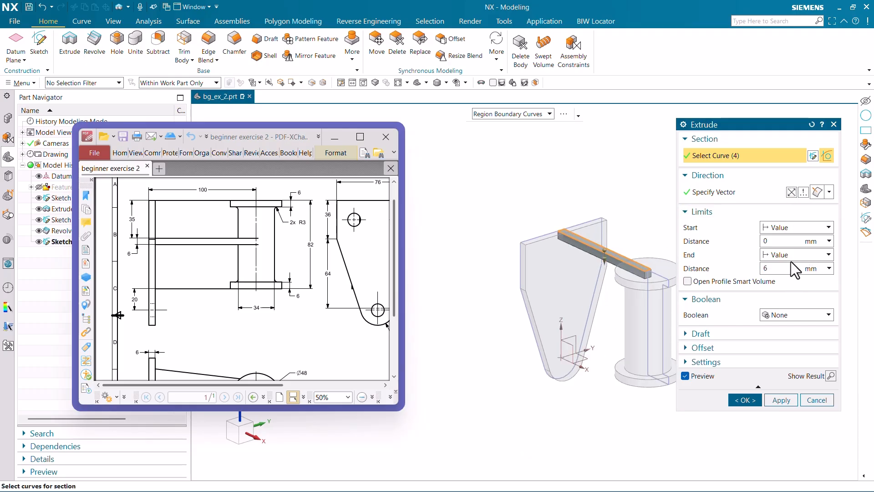
pyautogui.click(788, 258)
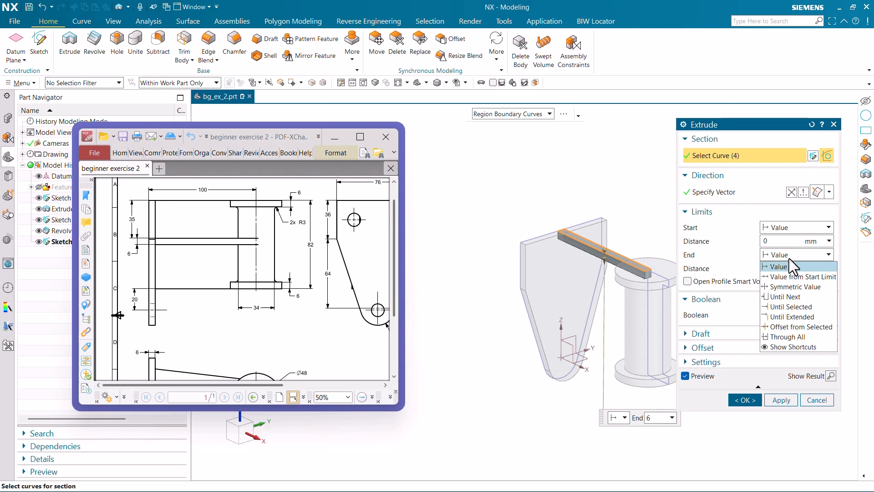
pyautogui.click(792, 316)
pyautogui.moveTo(649, 348); pyautogui.dragTo(673, 369, button='middle')
pyautogui.click(641, 337)
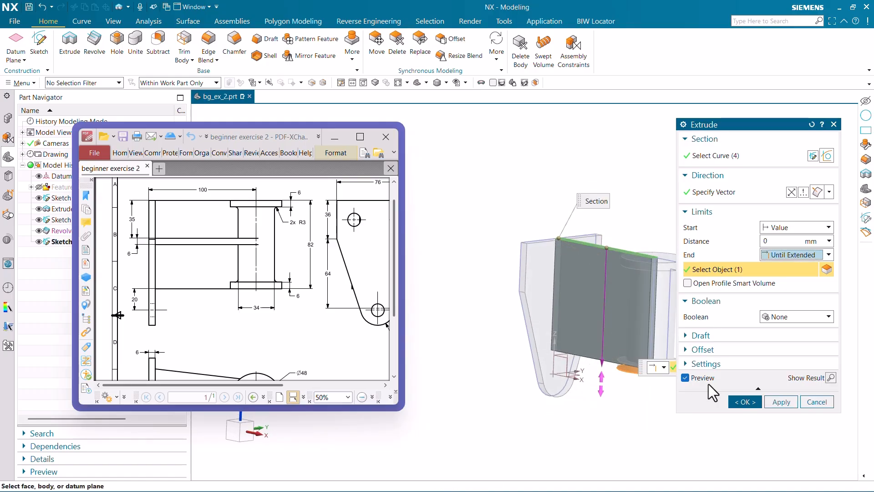
pyautogui.click(746, 401)
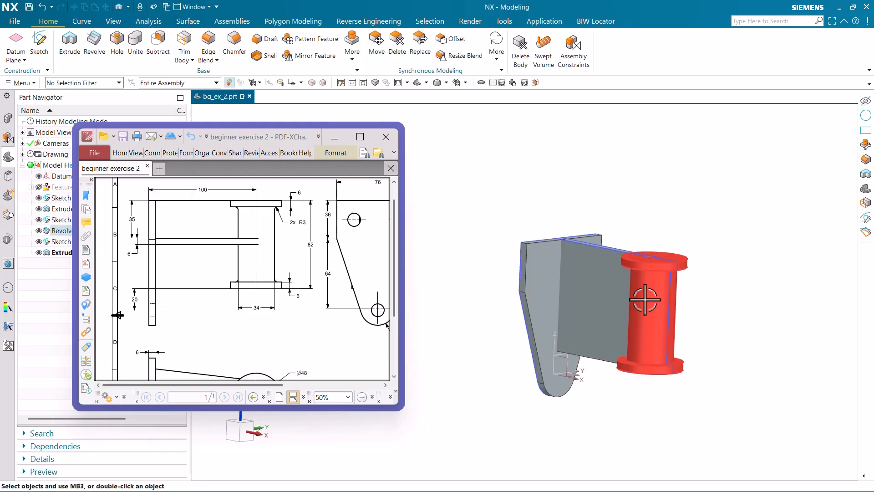
# Unite the bodies with the rib as target and the revolved cylinder and the plate as tools.
pyautogui.moveTo(581, 293); pyautogui.dragTo(601, 296, button='middle')
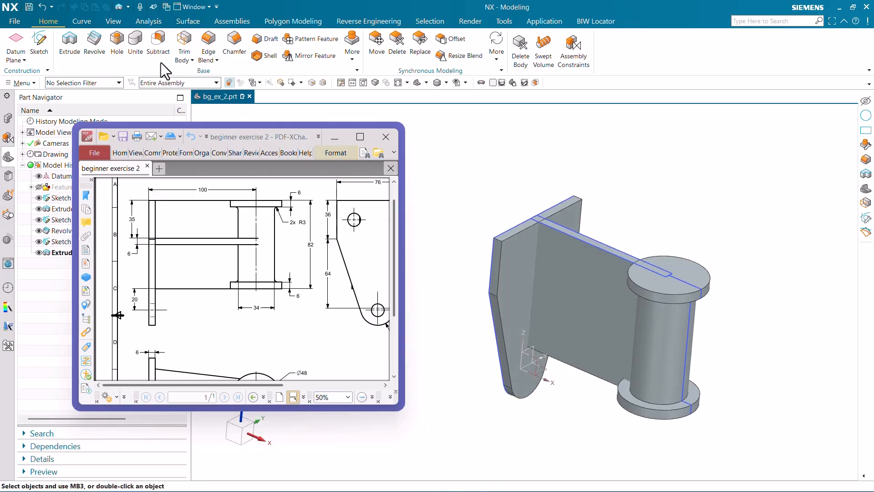
pyautogui.click(136, 44)
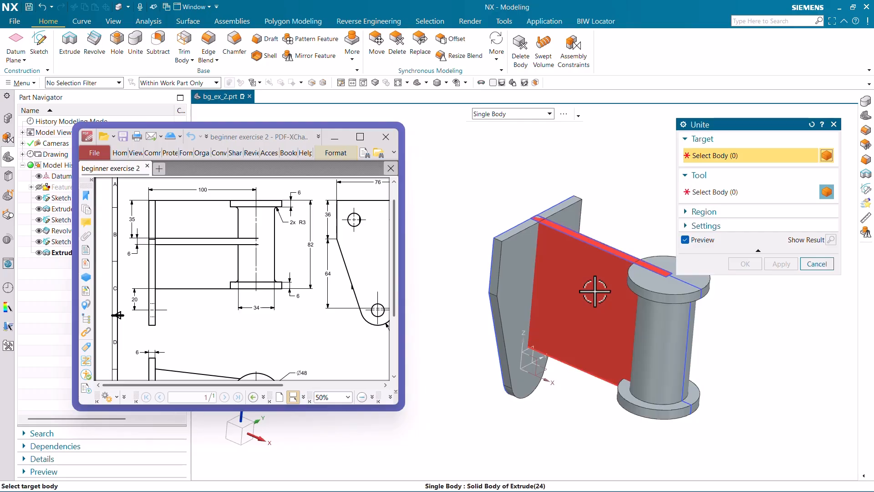
pyautogui.click(590, 370)
pyautogui.click(665, 311)
pyautogui.click(559, 259)
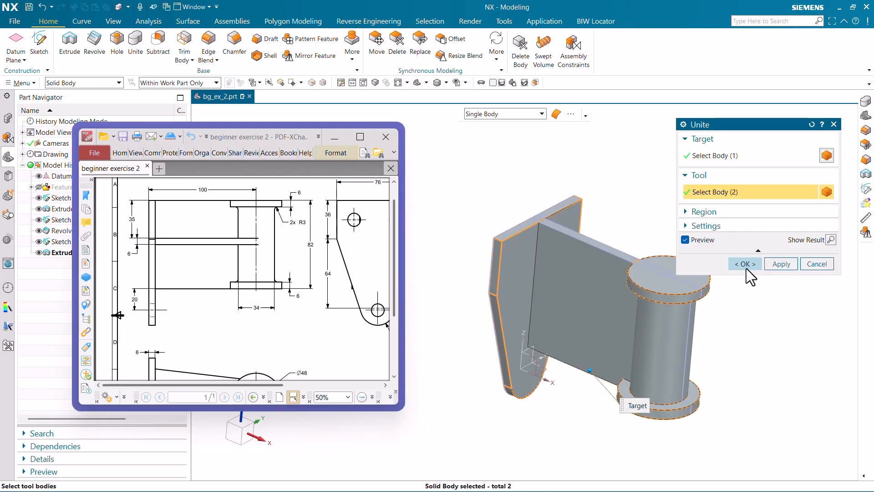
pyautogui.click(745, 264)
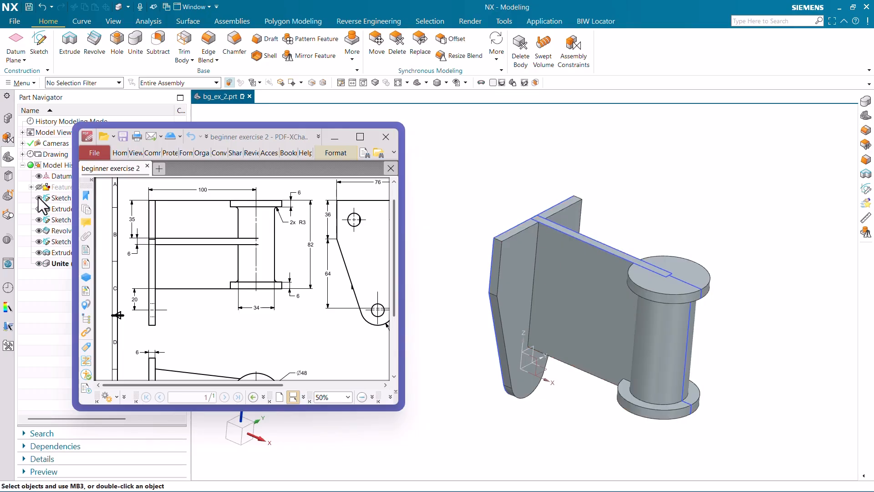
# Hide the sketches of the plate, the revolved cylinder and the rib.
pyautogui.click(39, 219)
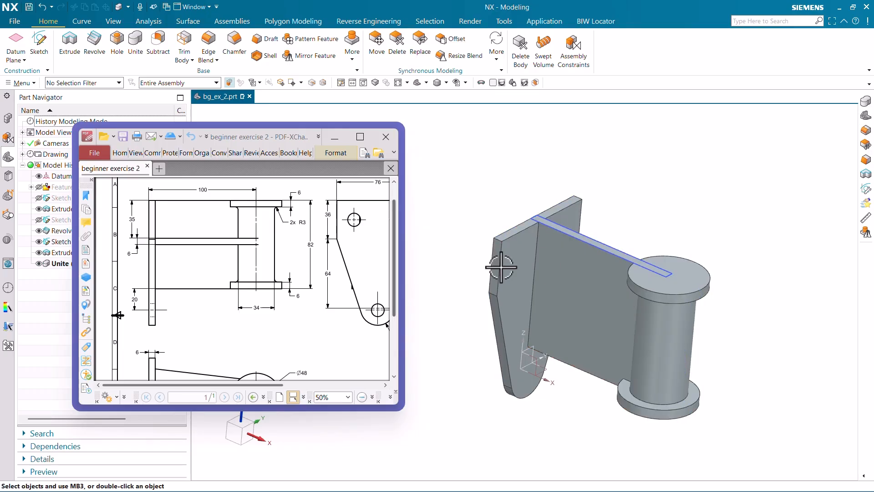
pyautogui.click(667, 275)
pyautogui.click(743, 263)
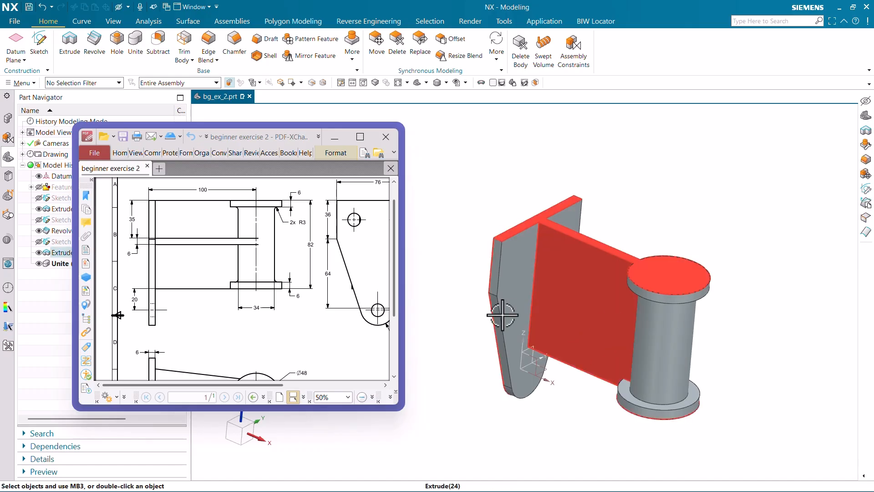
pyautogui.moveTo(470, 298); pyautogui.dragTo(557, 324, button='middle')
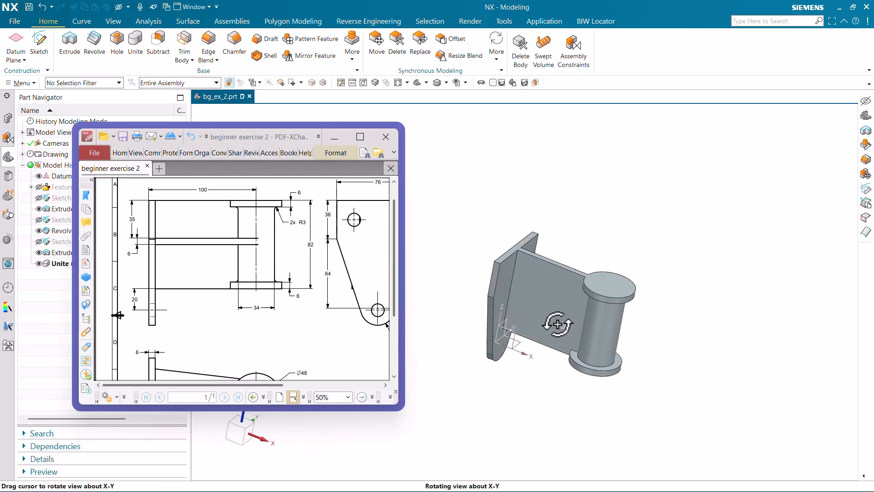
# Examine the drawing's front and top views for the horizontal tapered web's height position, thickness and width at the plate.
pyautogui.scroll(-3, 202, 274)
pyautogui.scroll(1, 177, 331)
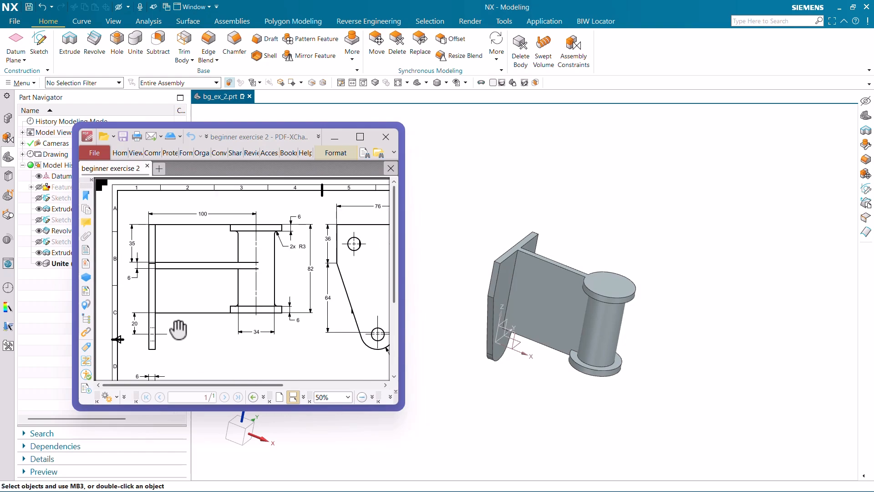
pyautogui.scroll(3, 196, 329)
pyautogui.keyDown('ctrl'); pyautogui.scroll(1, 131, 253); pyautogui.keyUp('ctrl')
pyautogui.keyDown('ctrl'); pyautogui.scroll(-1, 251, 222); pyautogui.keyUp('ctrl')
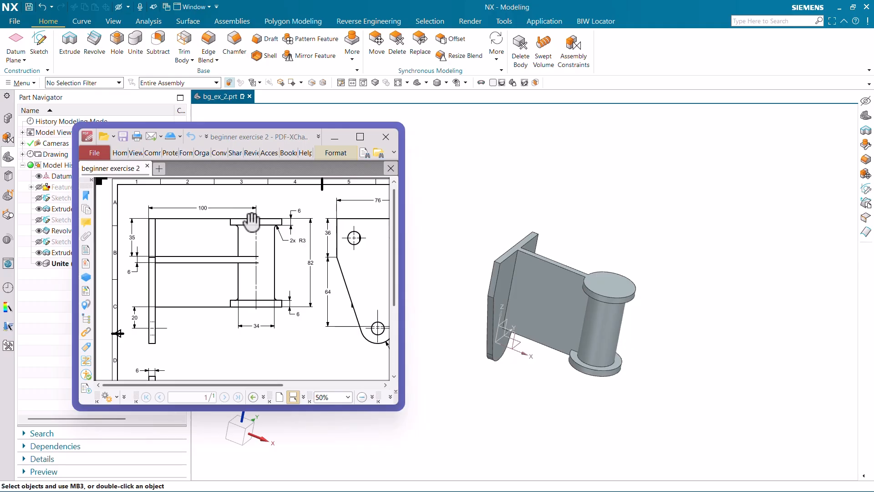
pyautogui.scroll(-4, 230, 236)
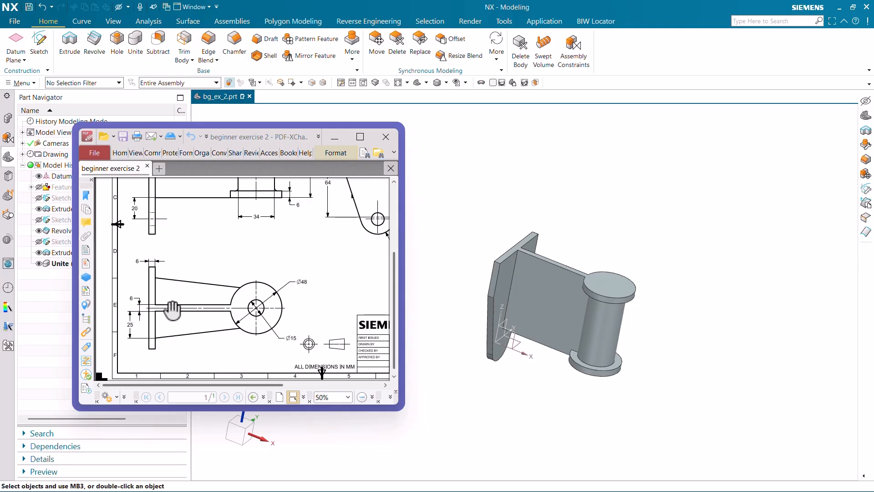
pyautogui.keyDown('ctrl'); pyautogui.scroll(4, 184, 312); pyautogui.keyUp('ctrl')
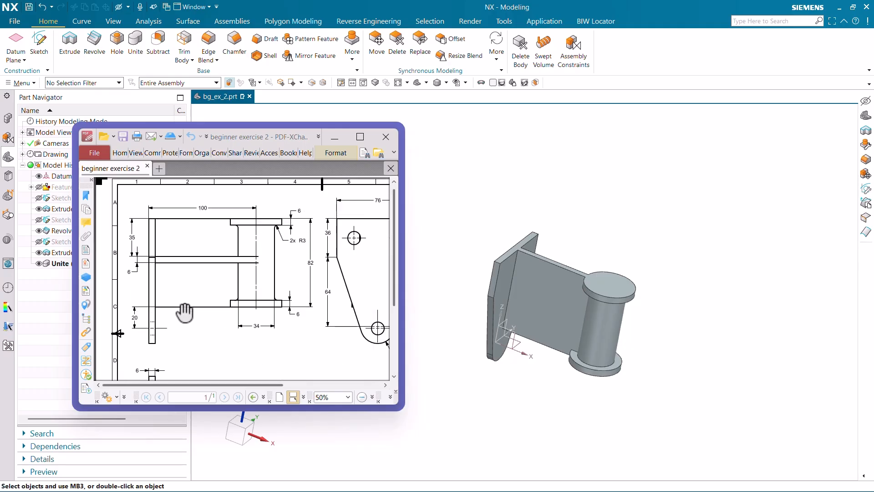
pyautogui.keyDown('ctrl'); pyautogui.scroll(-1, 165, 304); pyautogui.keyUp('ctrl')
pyautogui.keyDown('ctrl'); pyautogui.scroll(-1, 165, 304); pyautogui.keyUp('ctrl')
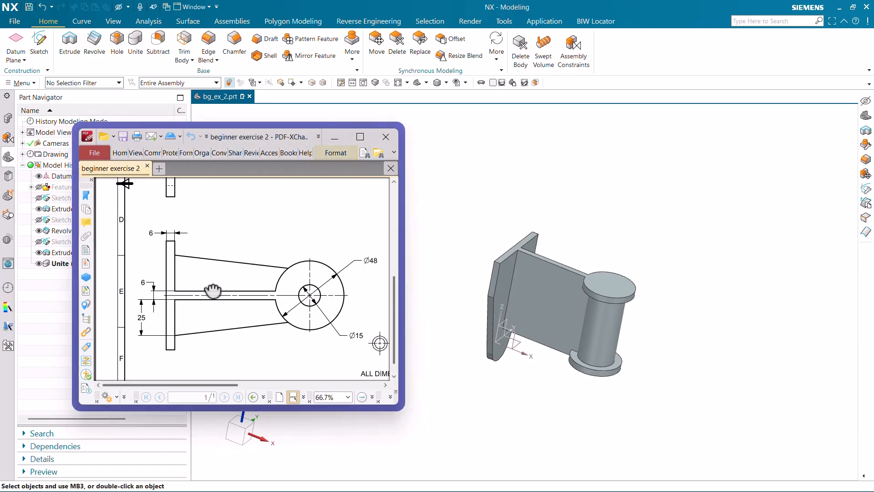
pyautogui.scroll(6, 182, 319)
pyautogui.keyDown('ctrl'); pyautogui.scroll(1, 162, 236); pyautogui.keyUp('ctrl')
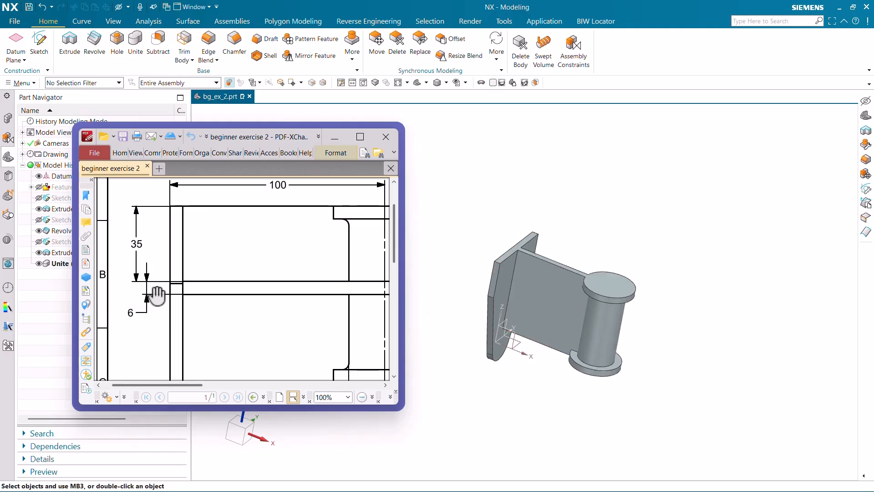
pyautogui.scroll(-3, 199, 246)
pyautogui.scroll(3, 199, 246)
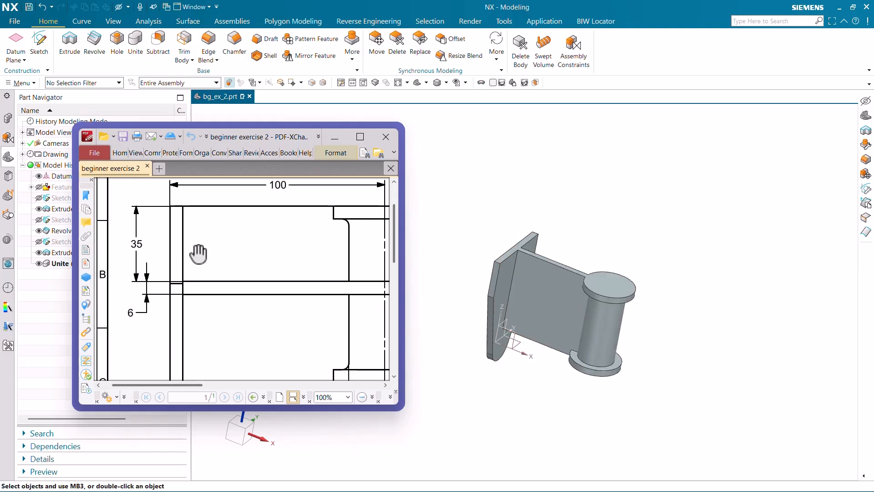
# Compare the drawing's front and top views to work out the tapered web's mid-plane height below the top face and its outline.
pyautogui.keyDown('ctrl'); pyautogui.scroll(-3, 196, 243); pyautogui.keyUp('ctrl')
pyautogui.keyDown('ctrl'); pyautogui.scroll(3, 125, 364); pyautogui.keyUp('ctrl')
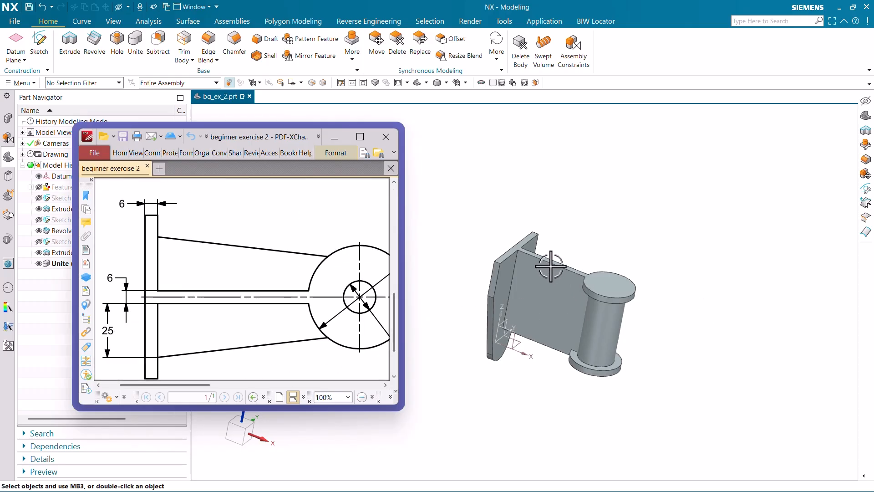
pyautogui.keyDown('ctrl'); pyautogui.scroll(-2, 273, 306); pyautogui.keyUp('ctrl')
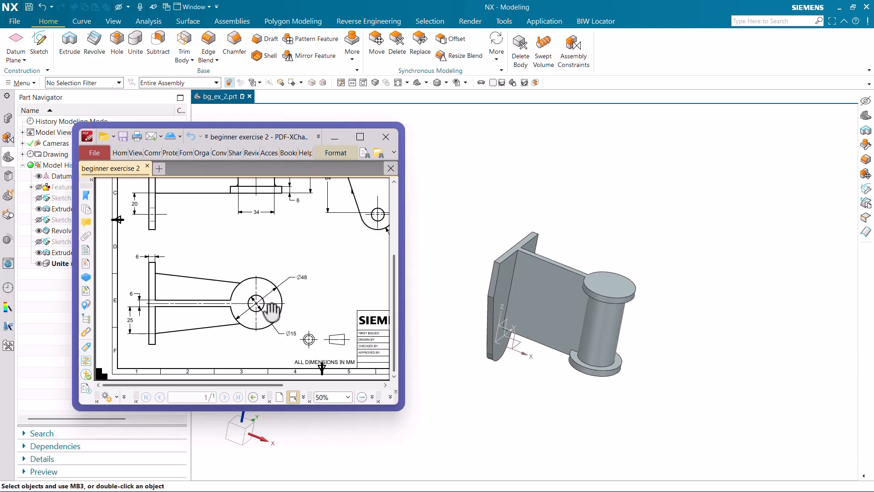
pyautogui.scroll(3, 267, 305)
pyautogui.keyDown('ctrl'); pyautogui.scroll(2, 135, 268); pyautogui.keyUp('ctrl')
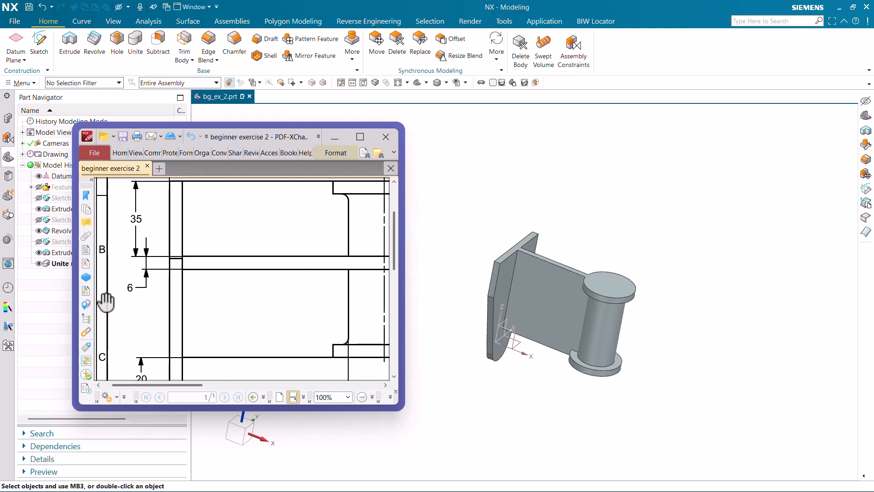
pyautogui.keyDown('ctrl'); pyautogui.scroll(-2, 226, 264); pyautogui.keyUp('ctrl')
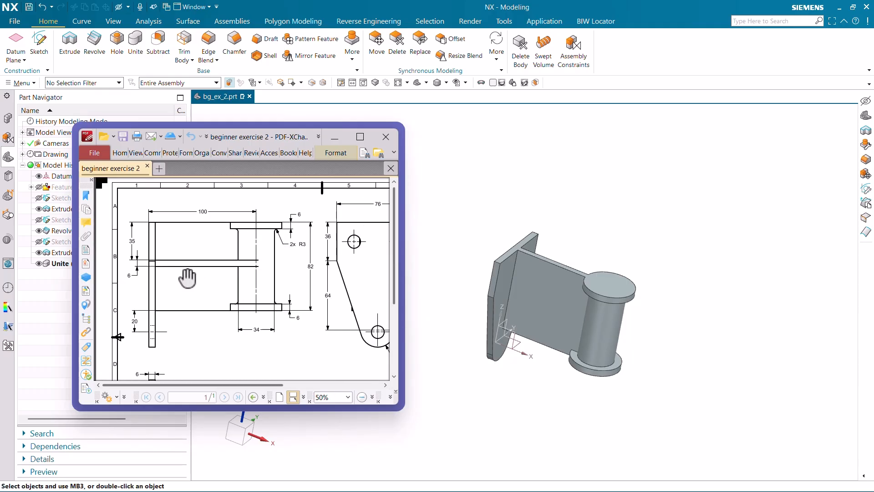
pyautogui.keyDown('ctrl'); pyautogui.scroll(2, 135, 272); pyautogui.keyUp('ctrl')
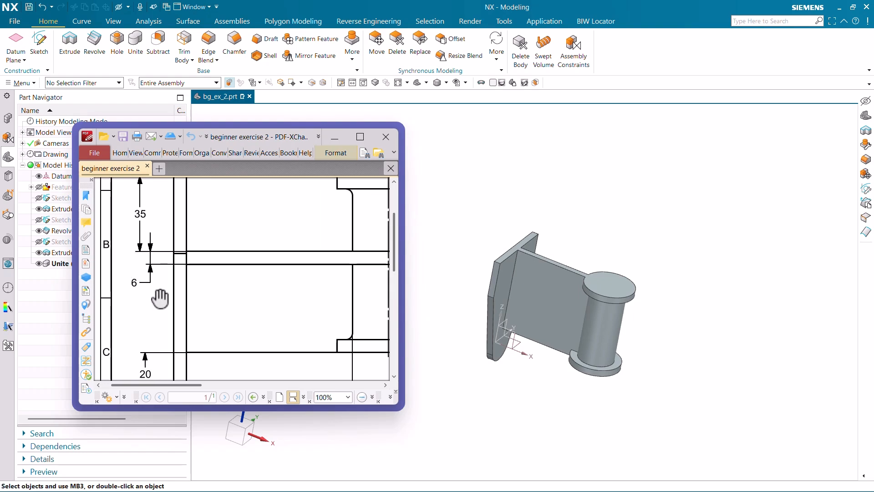
pyautogui.keyDown('ctrl'); pyautogui.scroll(-1, 173, 289); pyautogui.keyUp('ctrl')
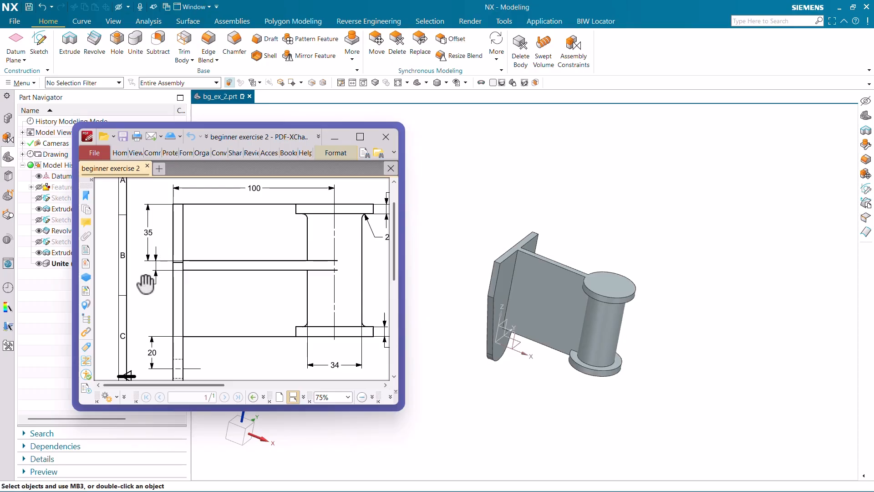
pyautogui.keyDown('ctrl'); pyautogui.scroll(2, 146, 285); pyautogui.keyUp('ctrl')
pyautogui.keyDown('ctrl'); pyautogui.scroll(-4, 169, 264); pyautogui.keyUp('ctrl')
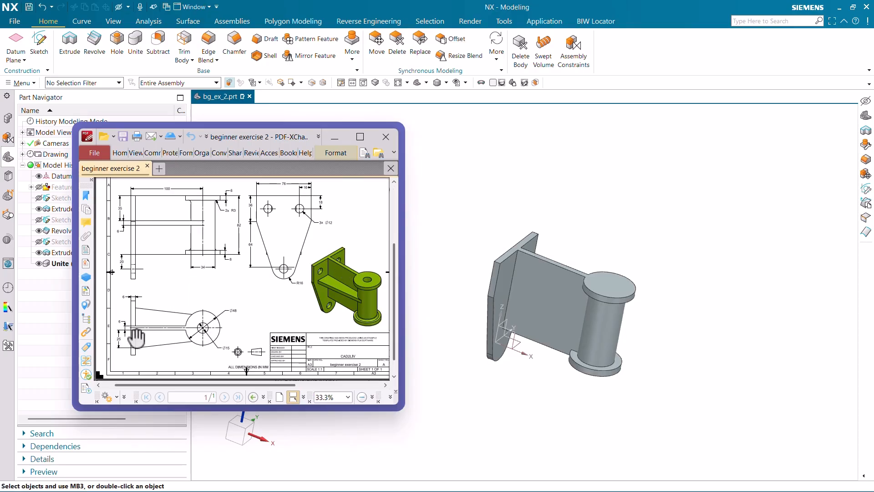
pyautogui.keyDown('ctrl'); pyautogui.scroll(3, 136, 339); pyautogui.keyUp('ctrl')
pyautogui.keyDown('ctrl'); pyautogui.scroll(-1, 236, 306); pyautogui.keyUp('ctrl')
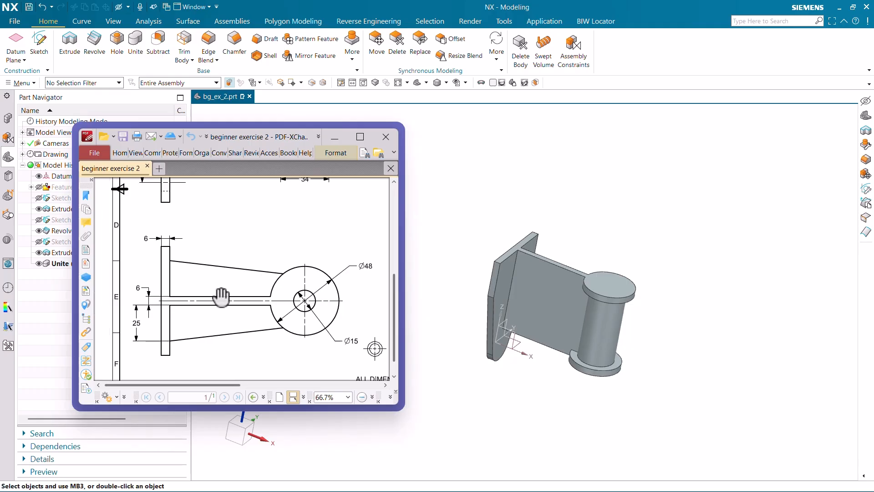
pyautogui.keyDown('ctrl'); pyautogui.scroll(1, 150, 296); pyautogui.keyUp('ctrl')
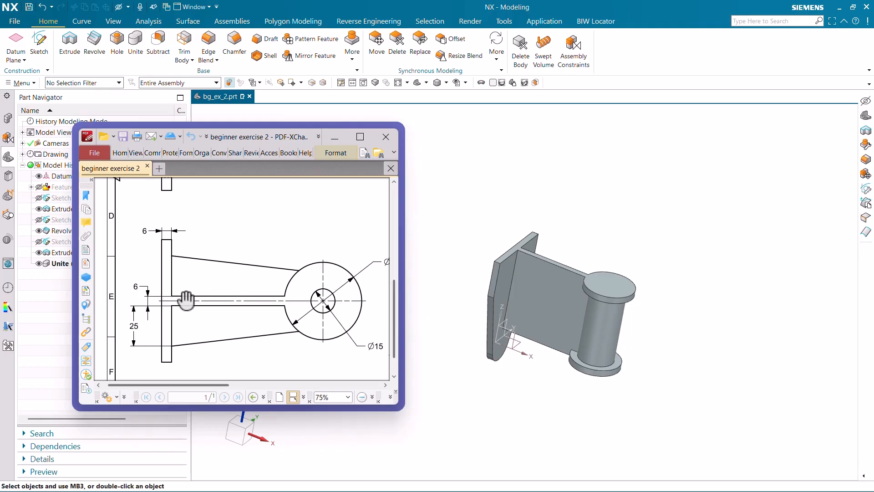
pyautogui.scroll(5, 255, 267)
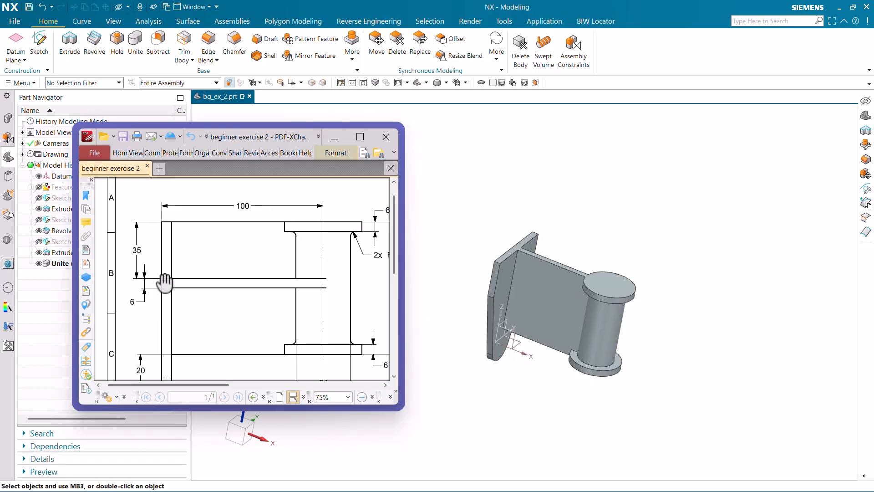
pyautogui.keyDown('ctrl'); pyautogui.scroll(2, 136, 288); pyautogui.keyUp('ctrl')
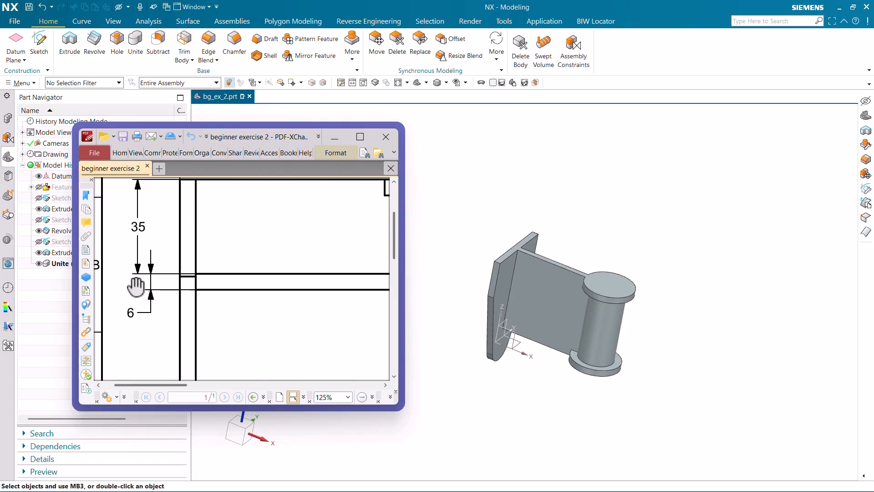
pyautogui.keyDown('ctrl'); pyautogui.scroll(-2, 142, 301); pyautogui.keyUp('ctrl')
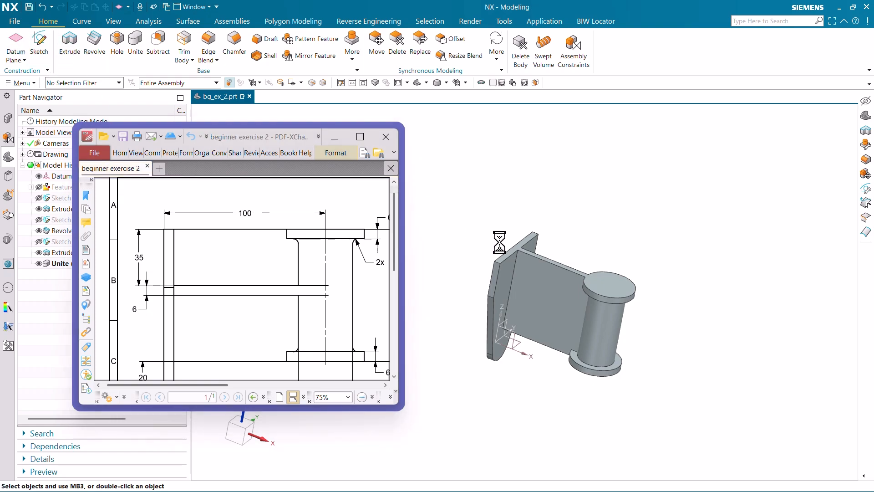
# Create a datum plane offset 38 mm downward from the bracket's top face by reversing the offset direction.
pyautogui.scroll(3, 506, 239)
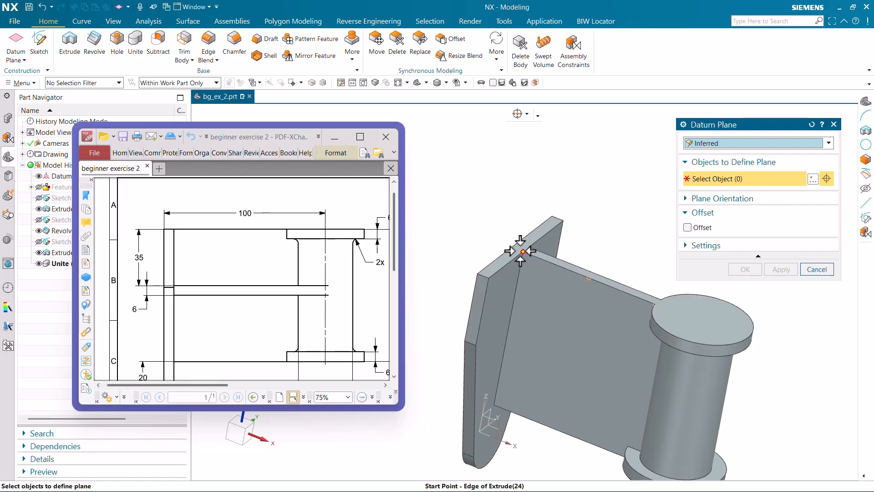
pyautogui.click(519, 244)
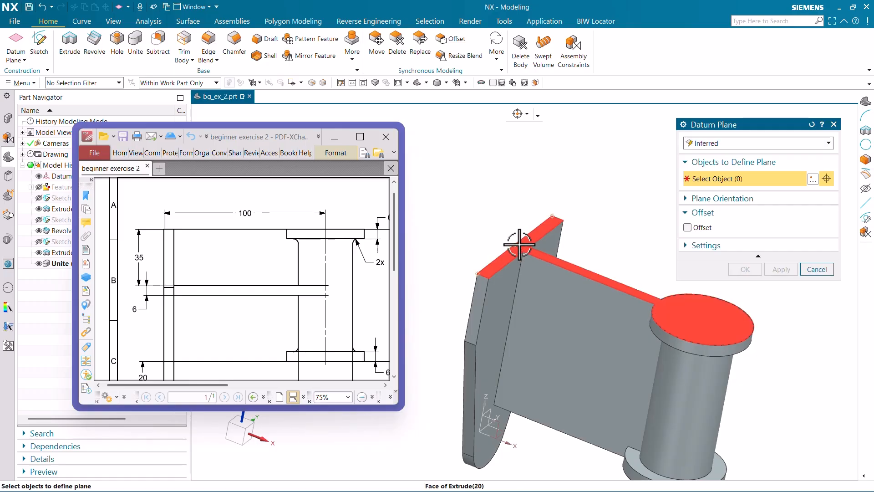
pyautogui.scroll(-2, 461, 214)
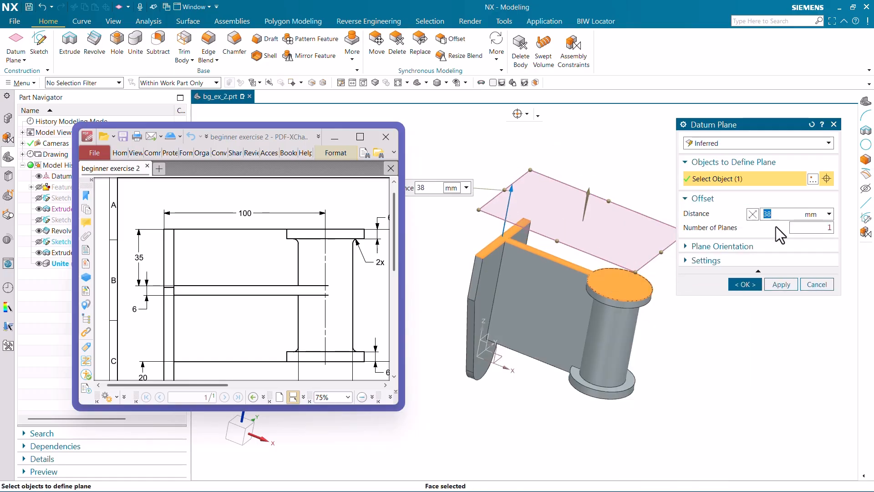
pyautogui.click(754, 214)
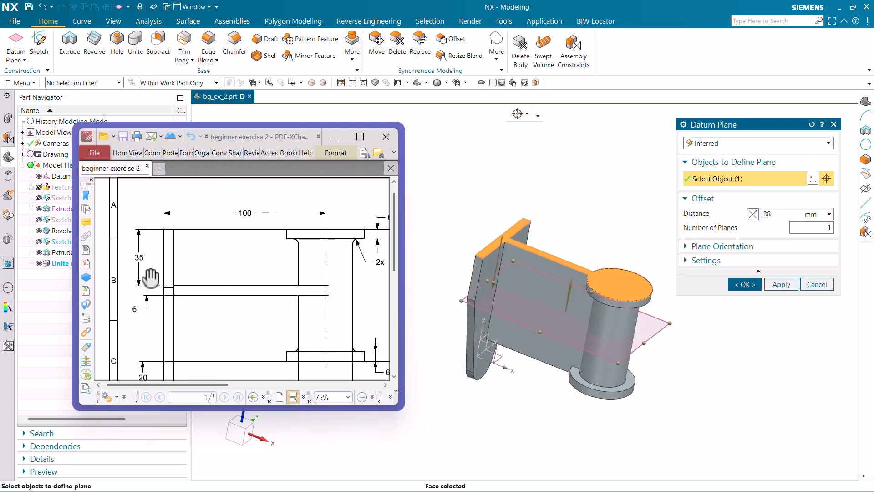
pyautogui.click(741, 284)
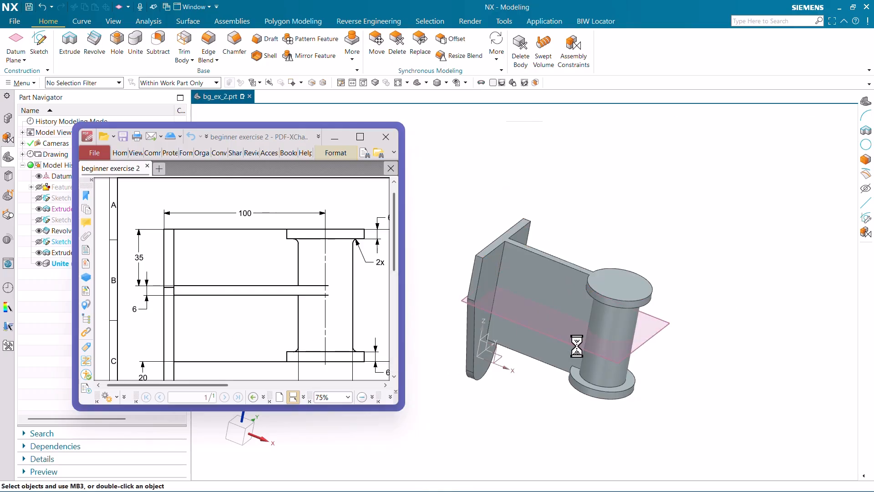
# Start a new sketch on the offset datum plane that crosses the rib and cylinder.
pyautogui.click(40, 46)
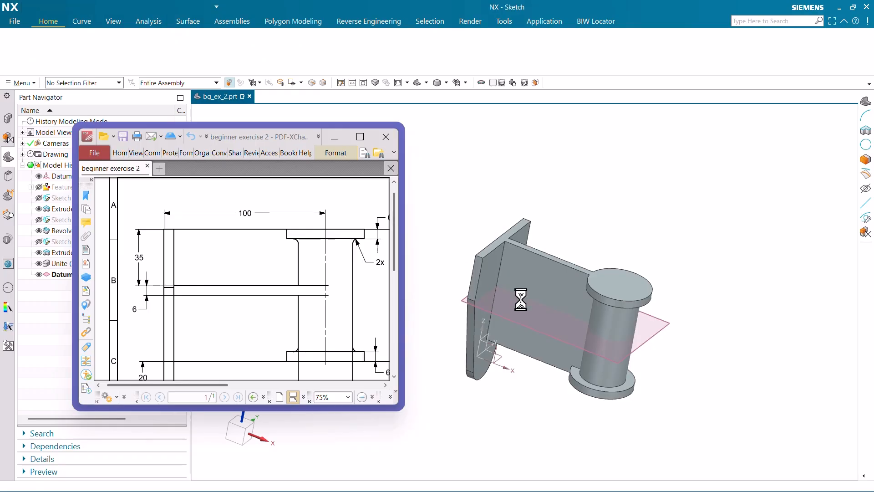
pyautogui.click(653, 335)
pyautogui.click(781, 295)
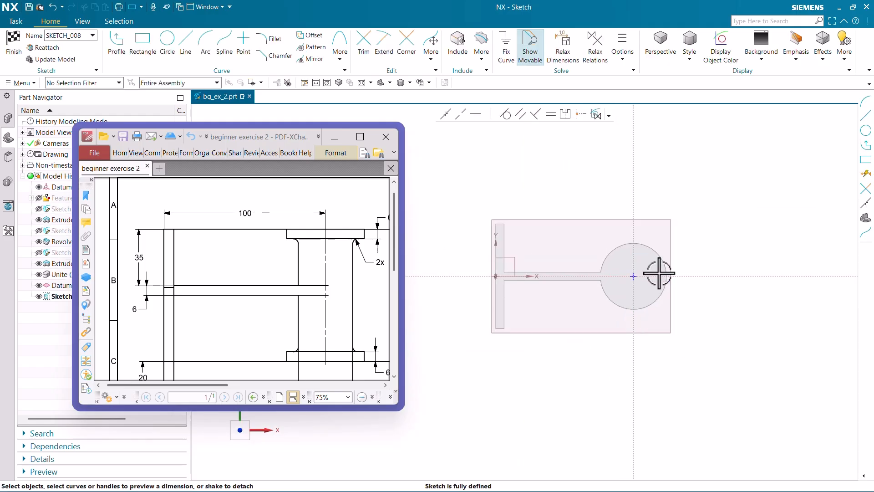
# Project the edge where the cylinder meets the lower flange into the sketch as an associative curve.
pyautogui.moveTo(659, 274)
pyautogui.mouseDown(button='middle')
pyautogui.moveTo(654, 234)
pyautogui.moveTo(644, 307)
pyautogui.mouseUp(button='middle')
pyautogui.scroll(5, 637, 287)
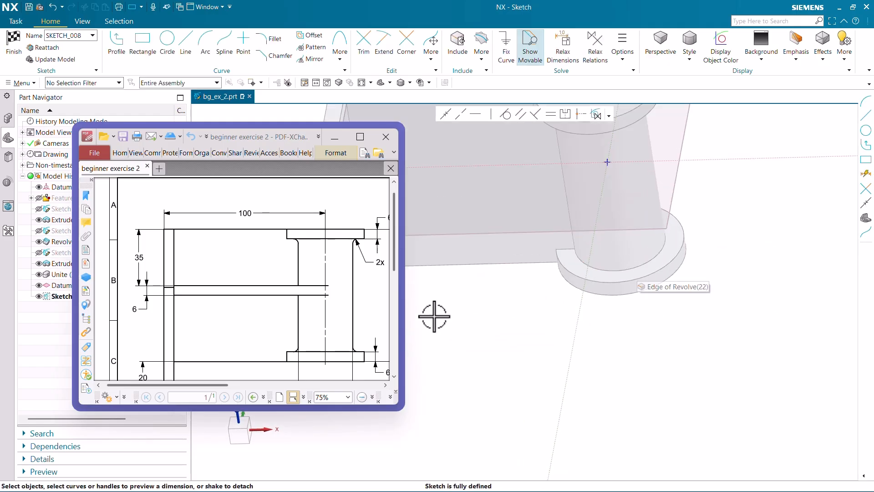
pyautogui.keyDown('ctrl'); pyautogui.scroll(-3, 296, 273); pyautogui.keyUp('ctrl')
pyautogui.keyDown('ctrl'); pyautogui.scroll(5, 187, 358); pyautogui.keyUp('ctrl')
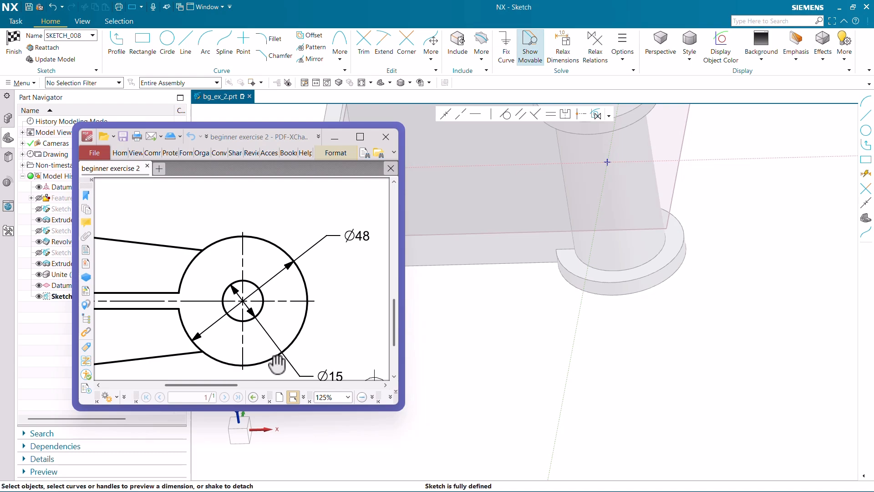
pyautogui.keyDown('ctrl'); pyautogui.scroll(-2, 318, 326); pyautogui.keyUp('ctrl')
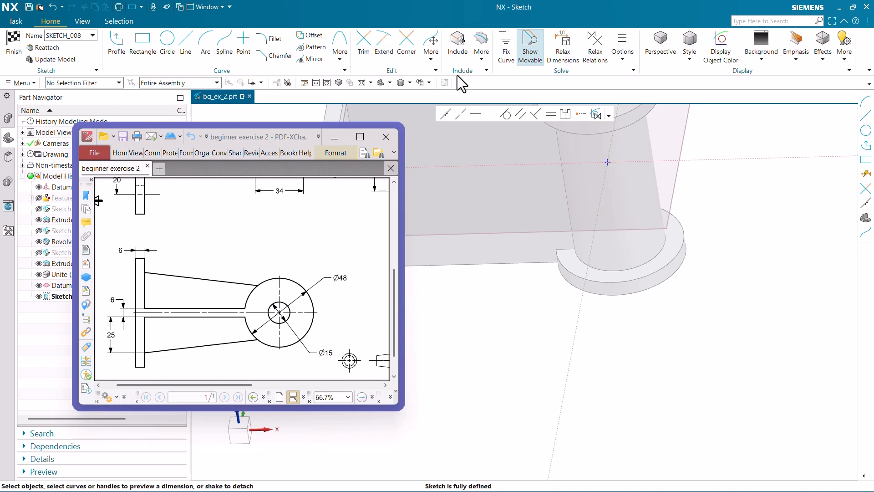
pyautogui.click(480, 53)
pyautogui.click(494, 85)
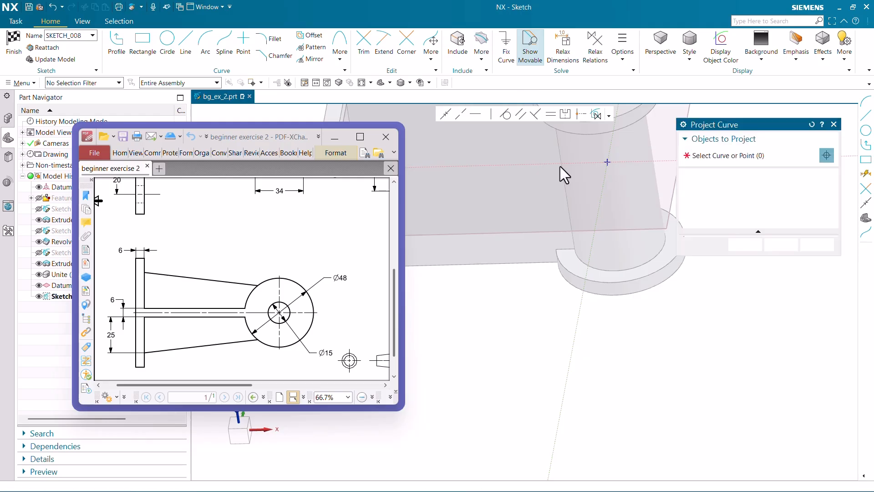
pyautogui.click(636, 268)
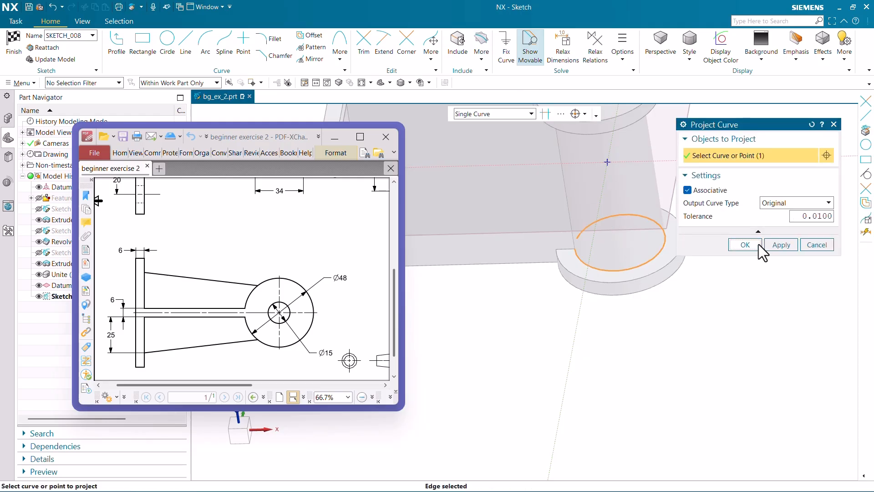
pyautogui.click(745, 244)
pyautogui.moveTo(663, 302); pyautogui.dragTo(605, 339, button='middle')
pyautogui.press('F8')
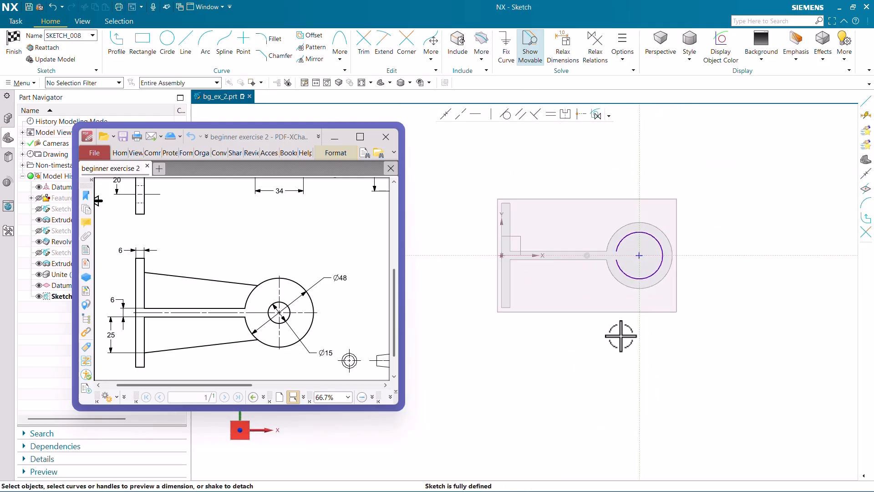
# Sketch a slanted line about 92 mm long from the plate's inner face edge to the bottom of the projected cylinder arc.
pyautogui.click(190, 46)
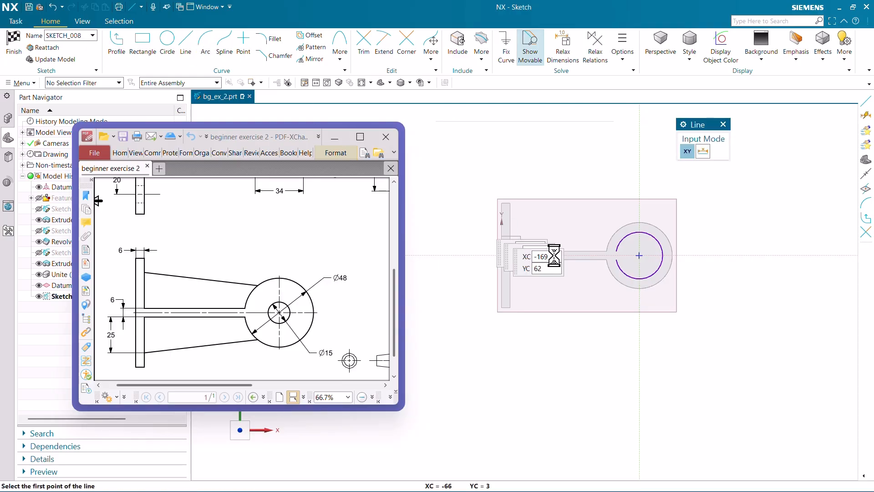
pyautogui.scroll(3, 528, 287)
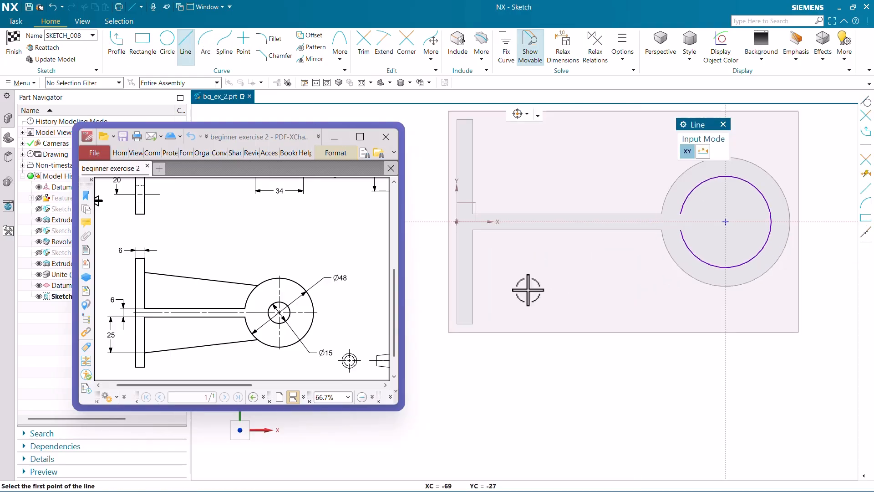
pyautogui.click(472, 291)
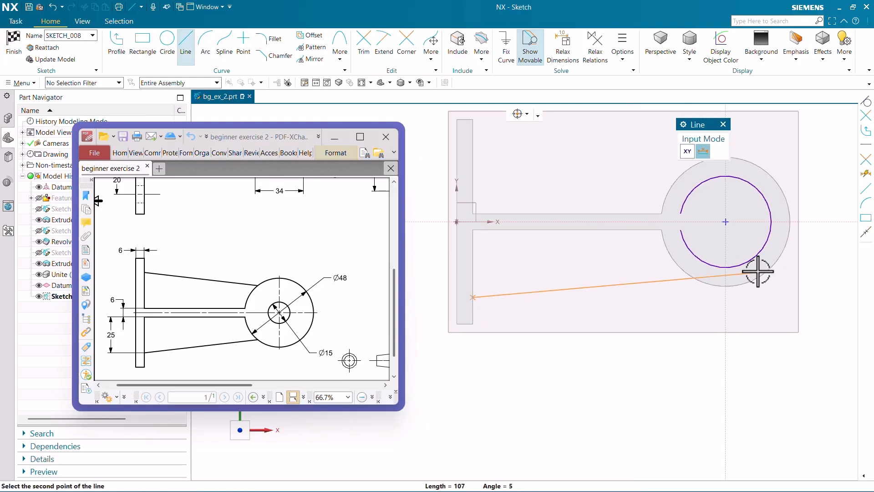
pyautogui.click(719, 269)
pyautogui.press('Escape')
pyautogui.scroll(-3, 663, 313)
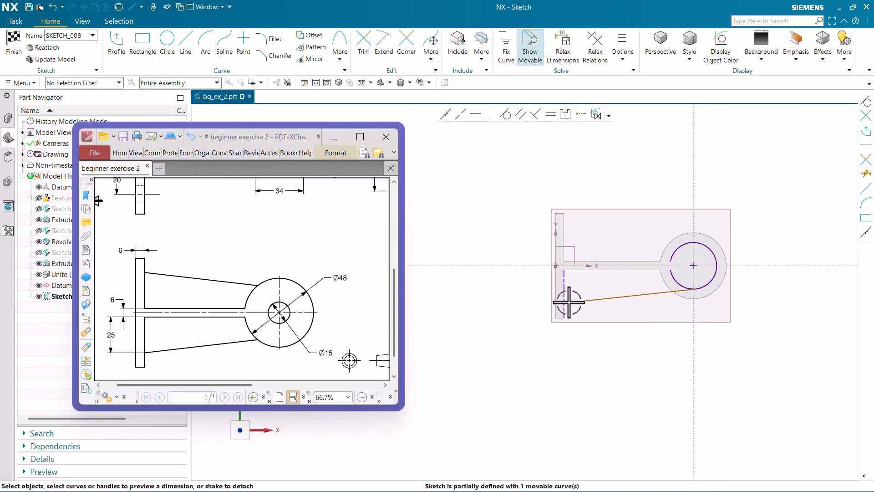
# Dimension the slanted line's plate end 25 mm from the rib's near side edge and finish the sketch.
pyautogui.scroll(3, 561, 302)
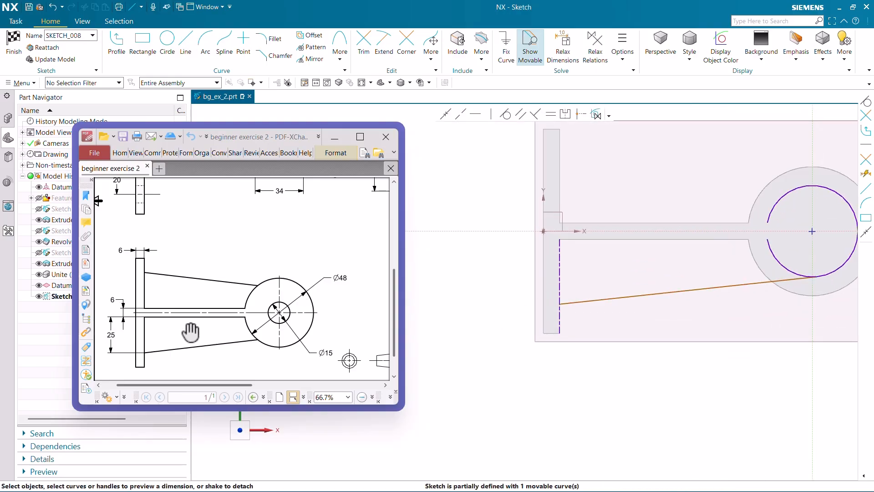
pyautogui.click(560, 303)
pyautogui.click(566, 239)
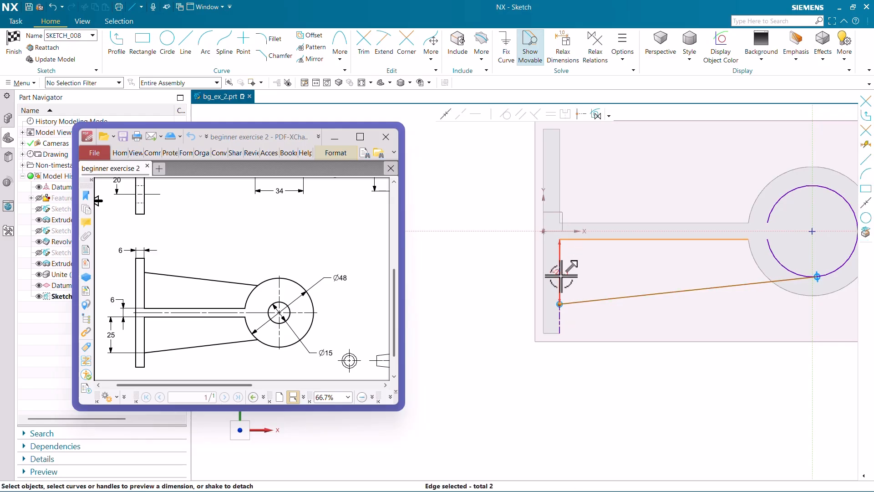
pyautogui.click(463, 278)
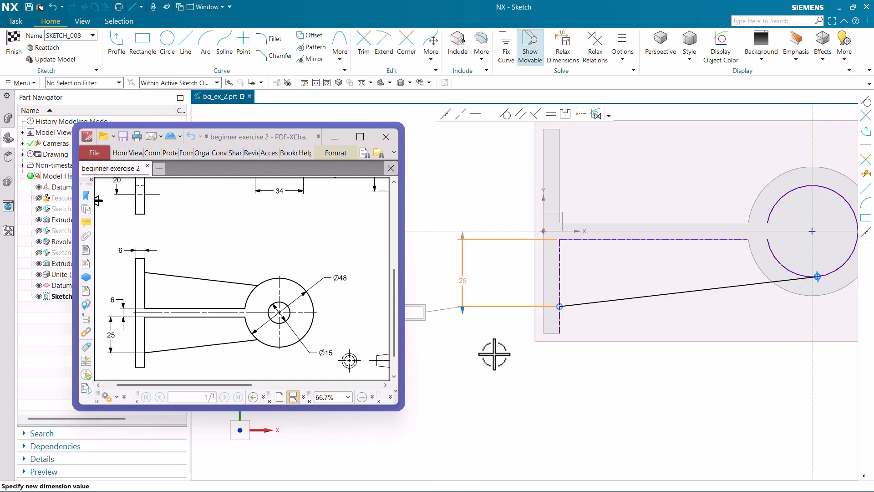
pyautogui.click(14, 43)
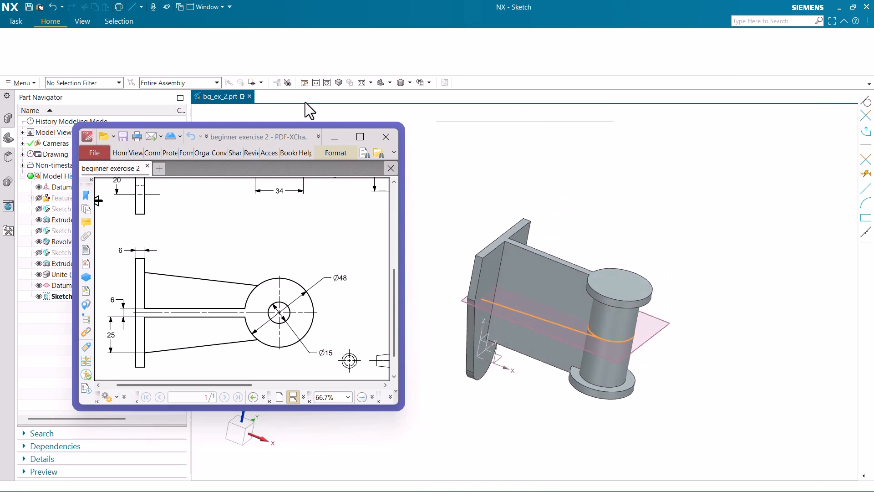
# Reopen the slanted-line sketch, convert the projected cylinder arc to a reference curve, and finish the sketch.
pyautogui.scroll(3, 586, 322)
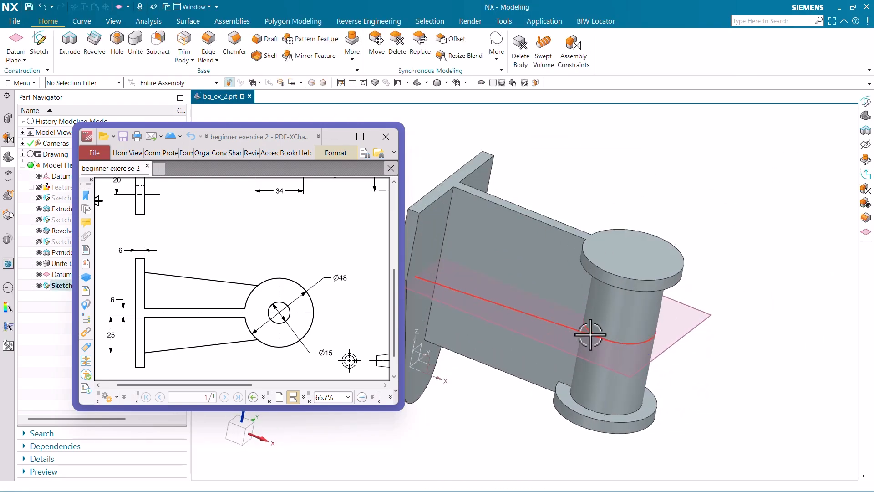
pyautogui.doubleClick(586, 330)
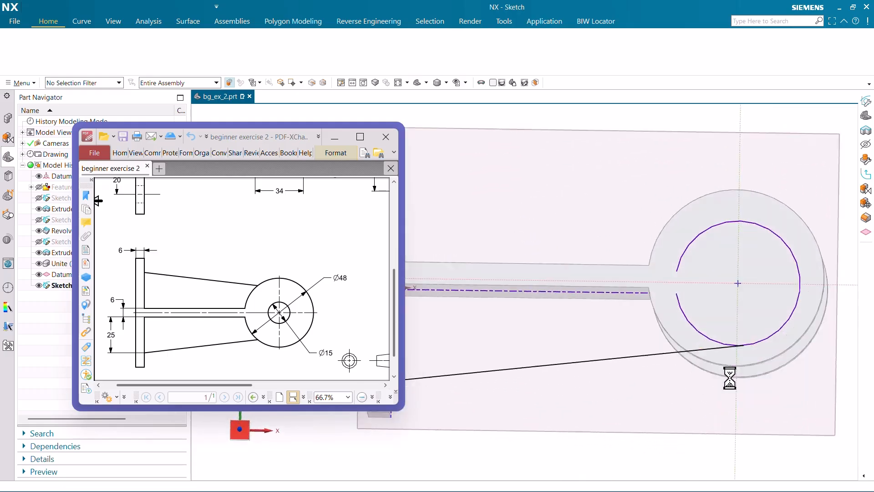
pyautogui.click(717, 325)
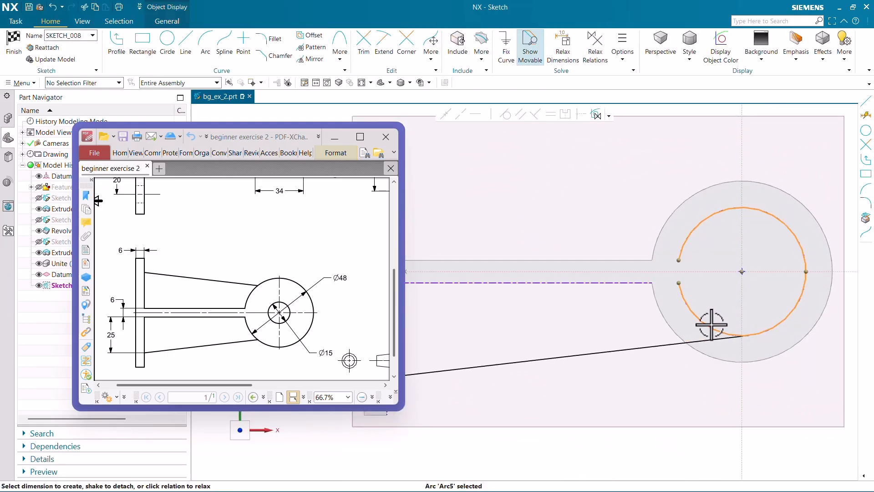
pyautogui.rightClick(714, 323)
pyautogui.click(747, 333)
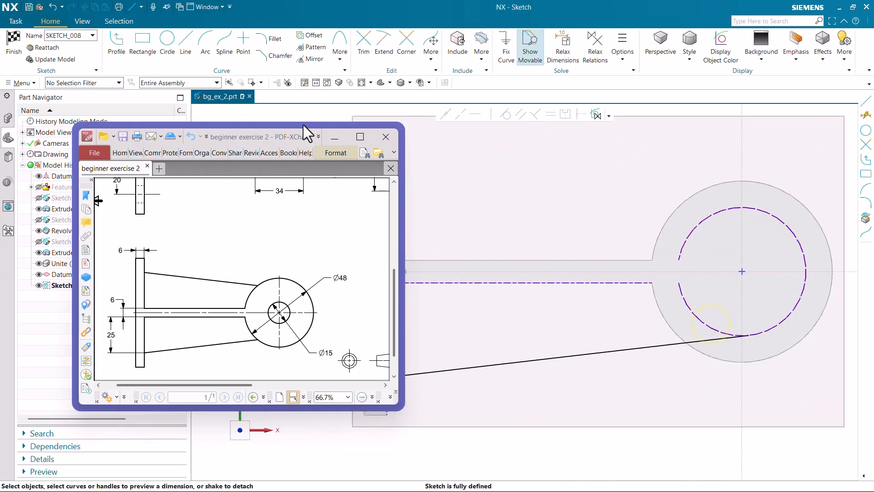
pyautogui.click(9, 41)
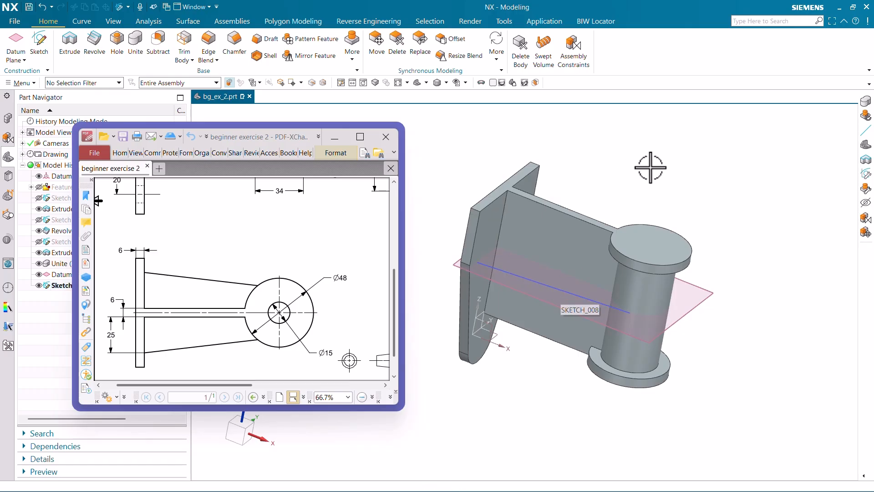
# Create a rib on the bracket body from the slanted sketch line, parallel to the section plane with a symmetric 6 mm thickness.
pyautogui.click(351, 58)
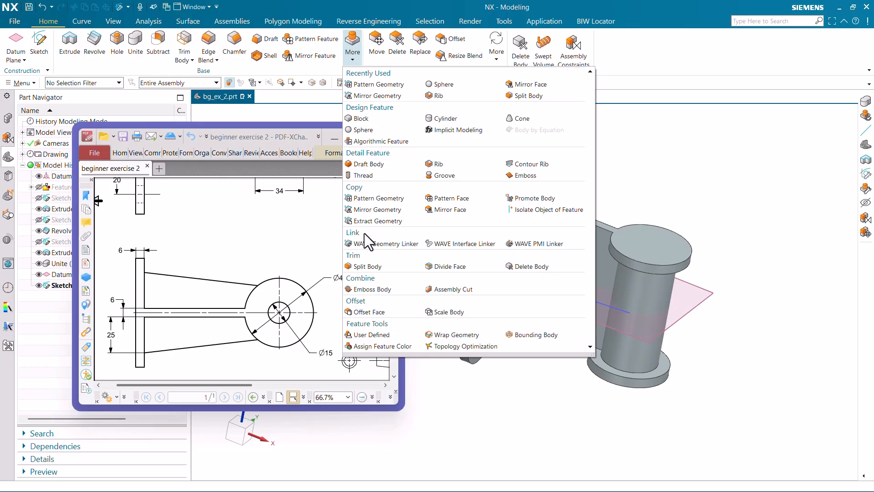
pyautogui.click(439, 164)
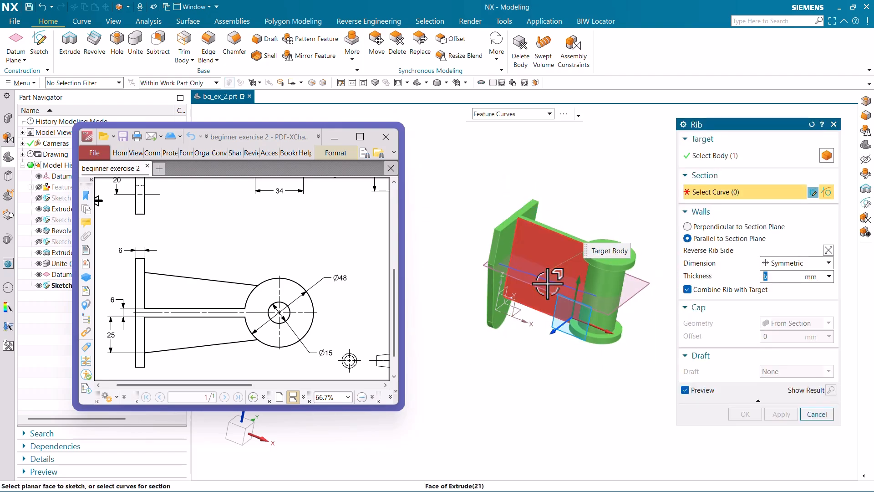
pyautogui.moveTo(547, 283); pyautogui.dragTo(581, 283, button='middle')
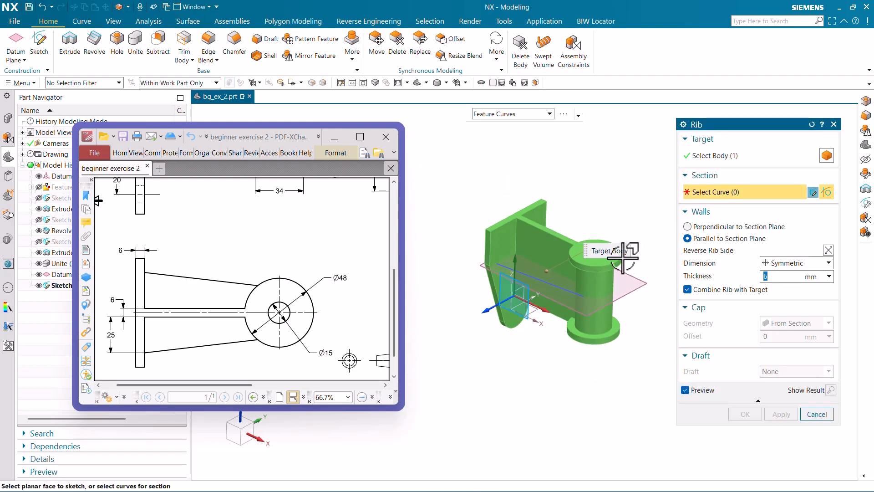
pyautogui.scroll(3, 622, 257)
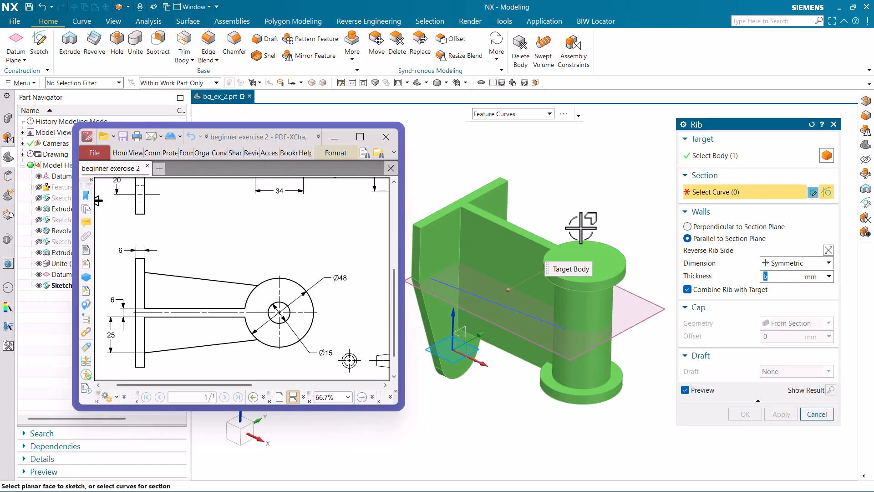
pyautogui.click(719, 156)
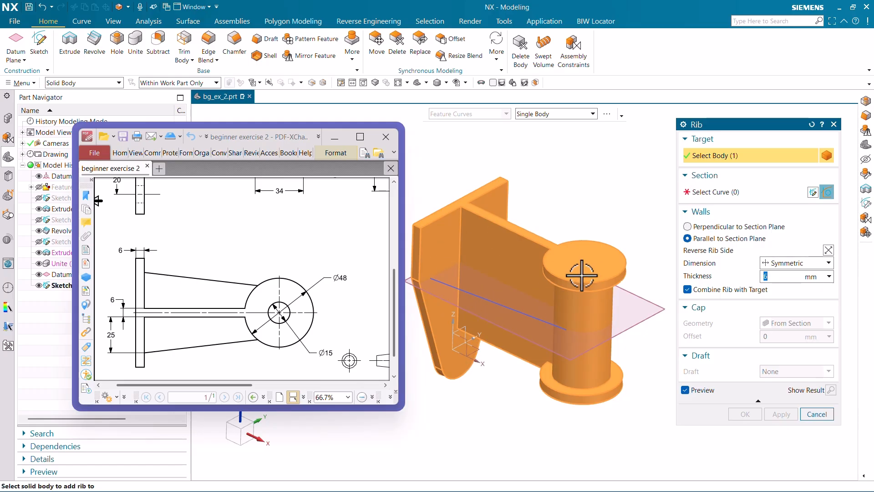
pyautogui.click(704, 192)
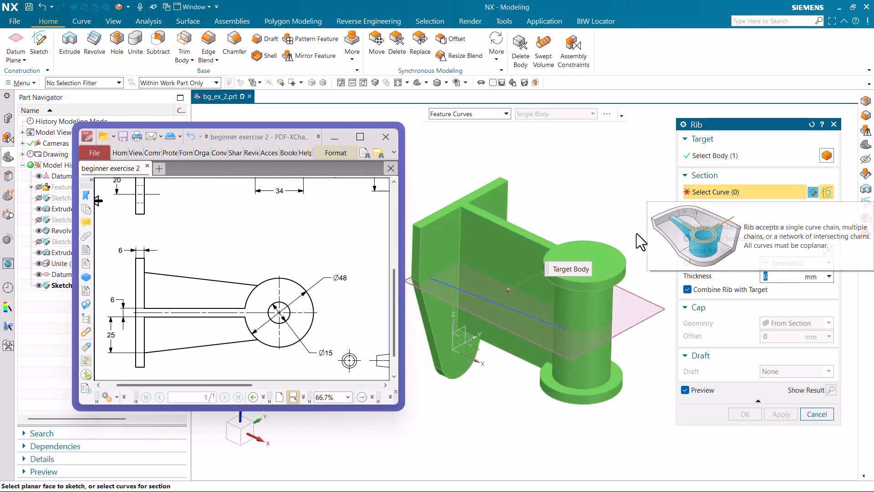
pyautogui.click(516, 310)
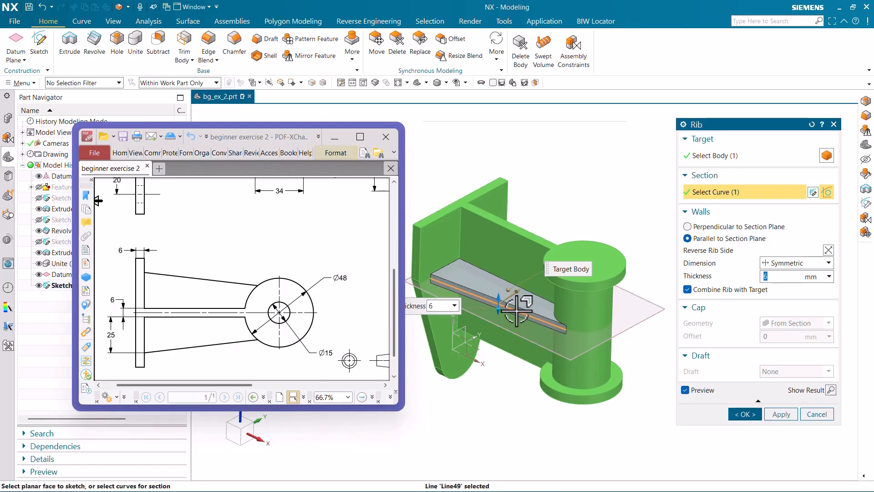
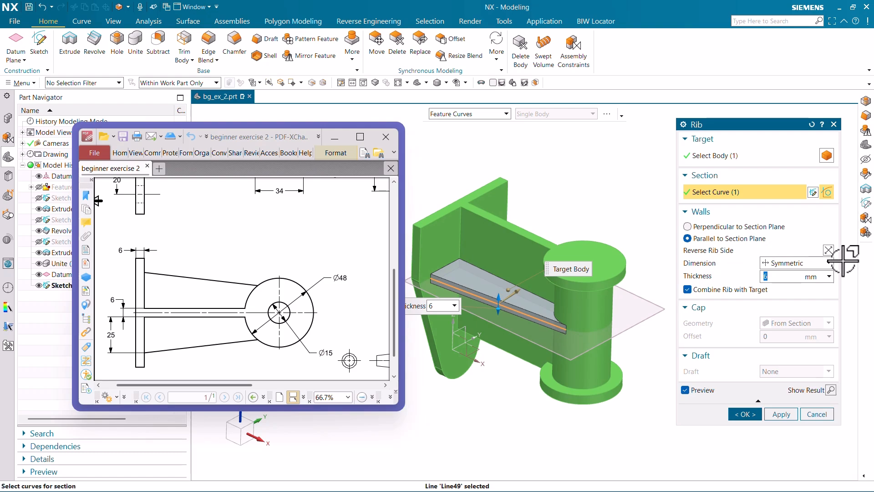
# Reverse the rib side and flip it back towards the vertical web, completing the rib.
pyautogui.click(831, 250)
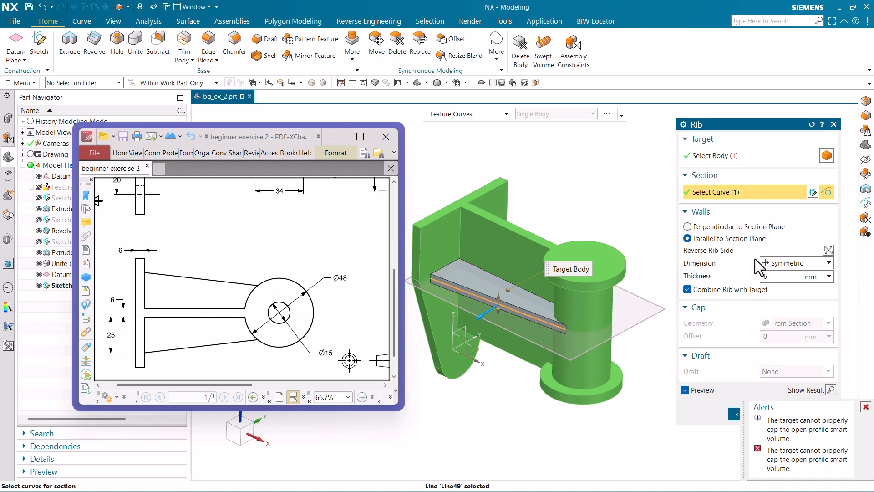
pyautogui.click(828, 251)
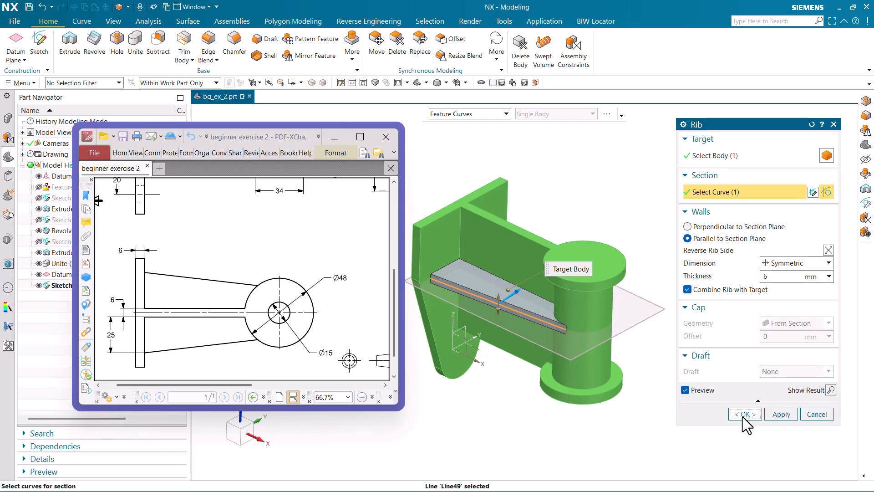
pyautogui.click(744, 414)
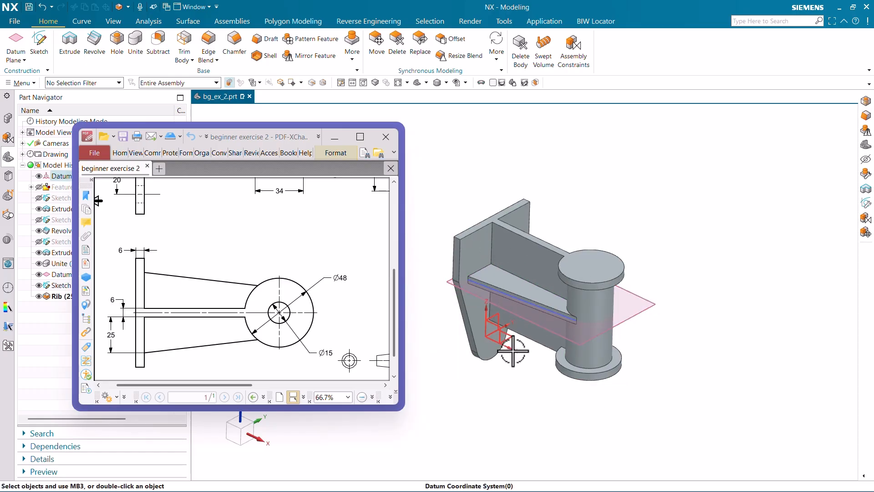
pyautogui.click(118, 83)
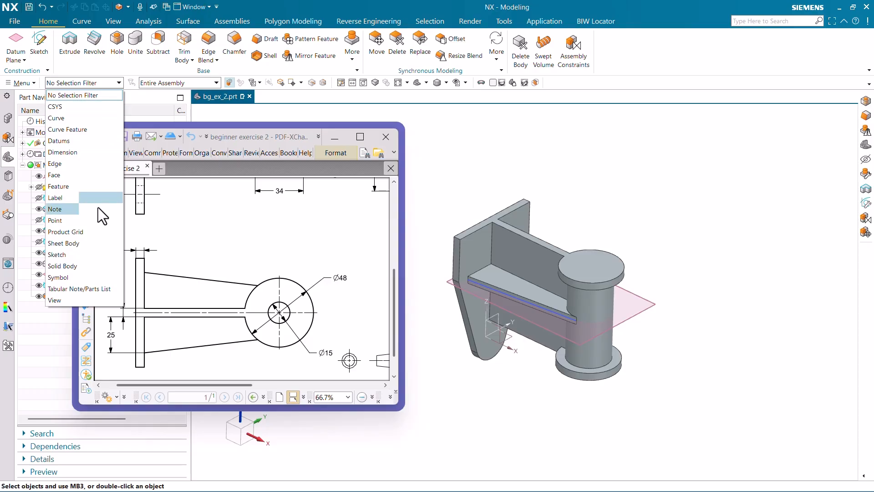
pyautogui.click(97, 266)
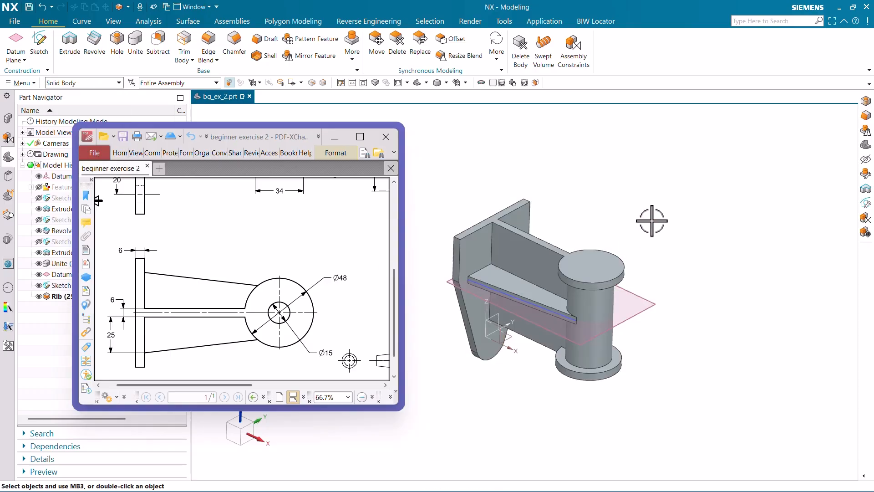
pyautogui.click(72, 84)
pyautogui.click(70, 93)
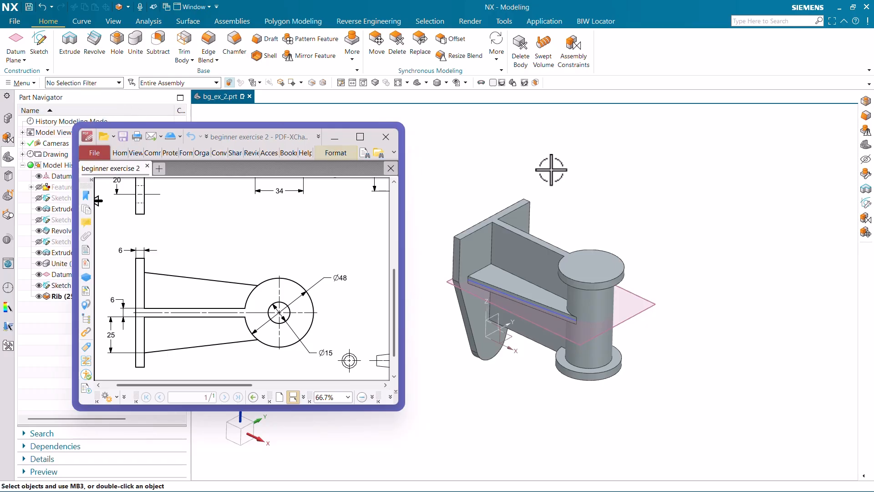
# Mirror the rib together with its parent sketch about the XZ plane of the datum coordinate system.
pyautogui.click(309, 56)
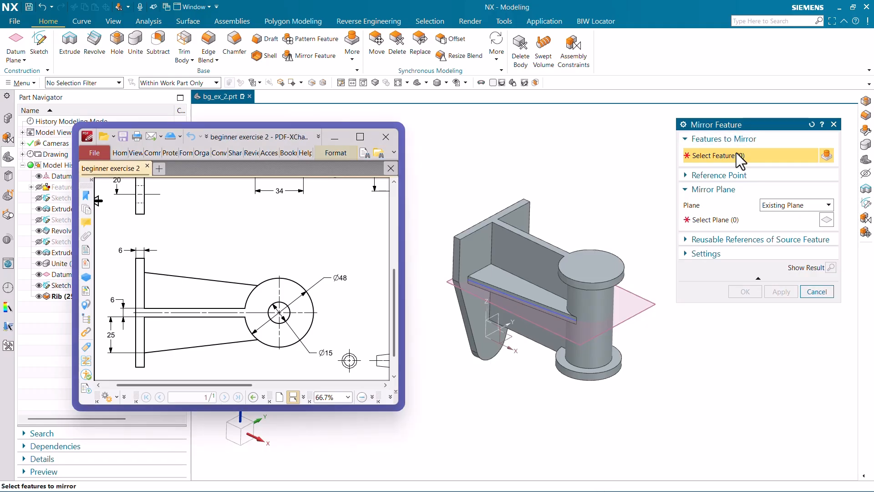
pyautogui.scroll(2, 559, 321)
pyautogui.click(531, 290)
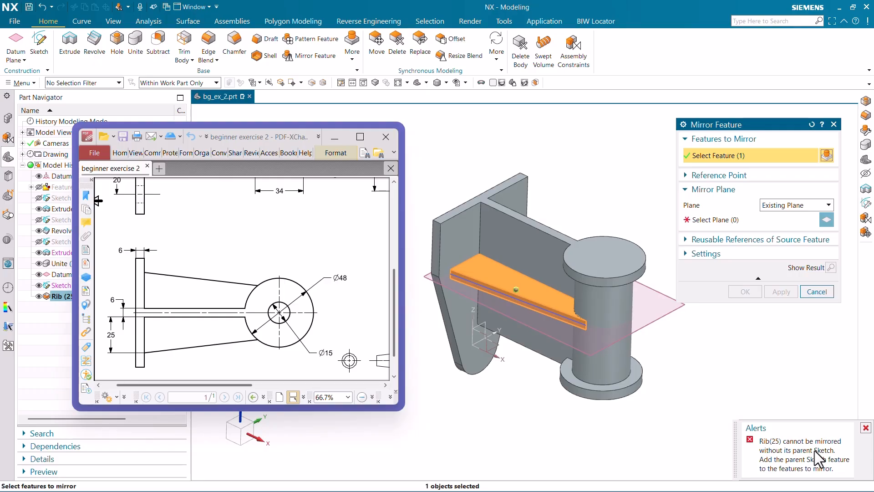
pyautogui.keyDown('ctrl'); pyautogui.click(63, 285); pyautogui.keyUp('ctrl')
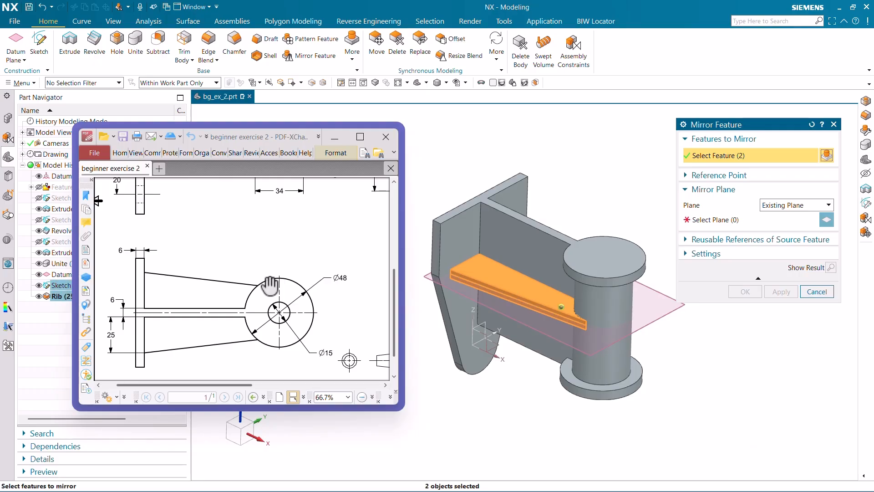
pyautogui.click(737, 221)
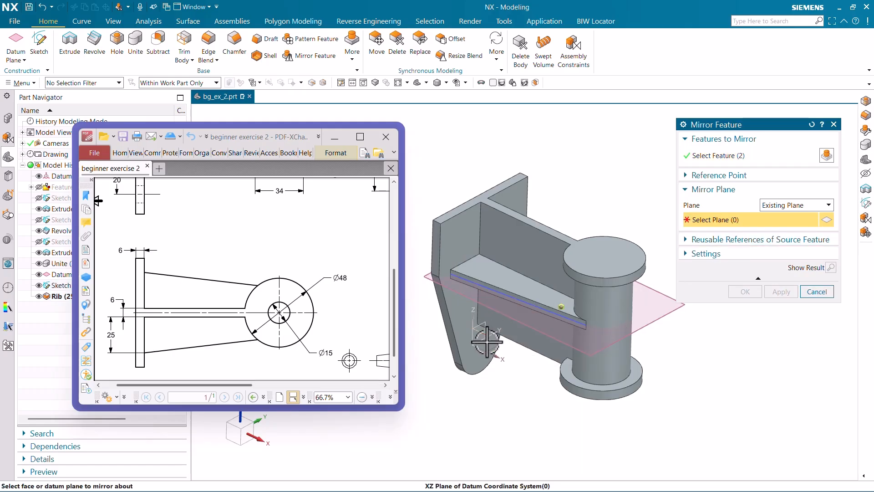
pyautogui.click(743, 291)
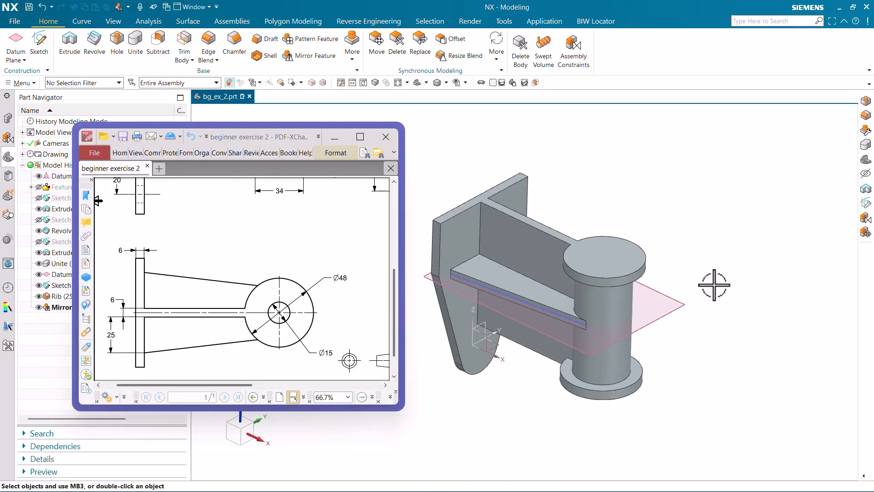
# Hide all sketches and datum planes.
pyautogui.moveTo(716, 283); pyautogui.dragTo(651, 258, button='middle')
pyautogui.hotkey('ctrl', 'w')
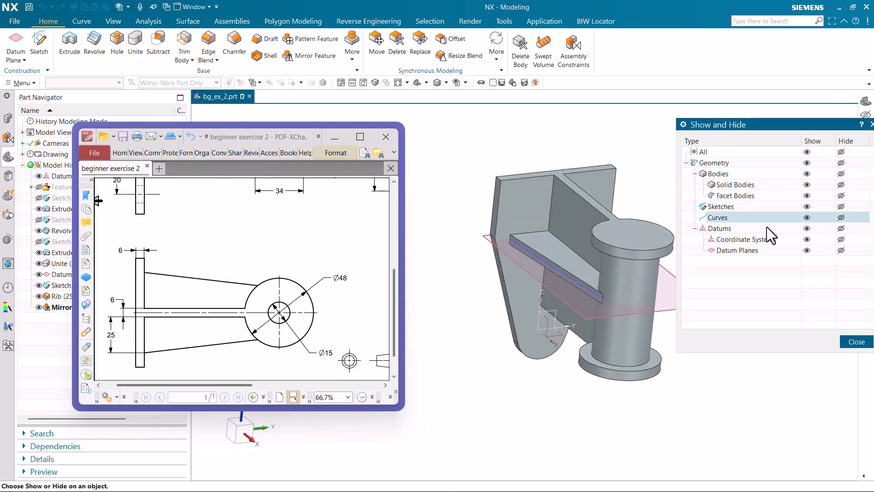
pyautogui.click(841, 207)
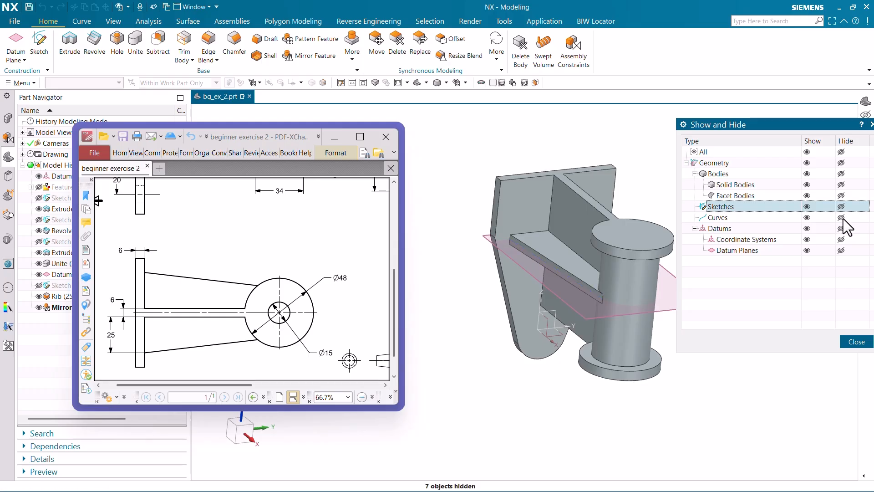
pyautogui.click(840, 249)
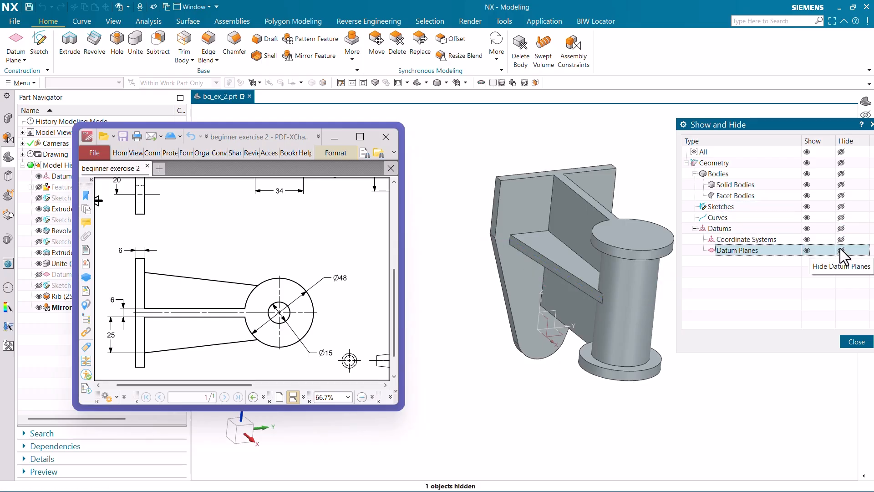
pyautogui.click(856, 341)
# Create a simple 15 mm diameter hole through the body, centred on the cylinder's upper circular face, keeping the Hole command active.
pyautogui.scroll(-1, 567, 318)
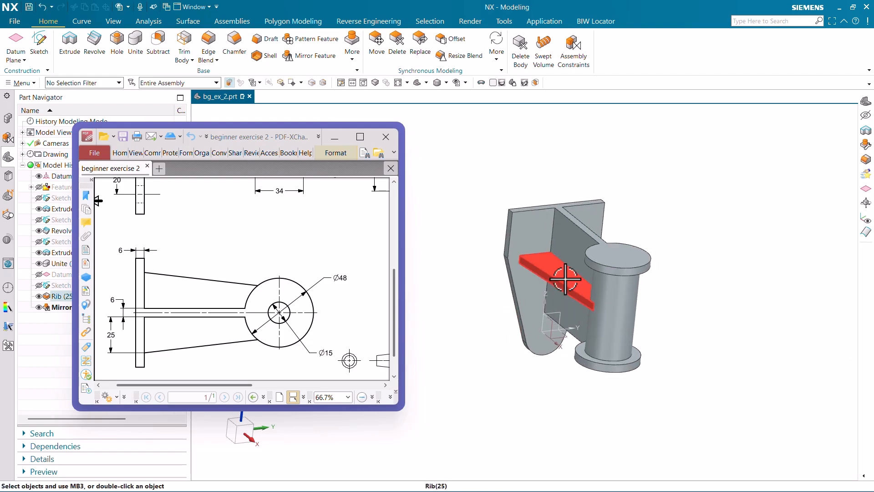
pyautogui.scroll(3, 591, 295)
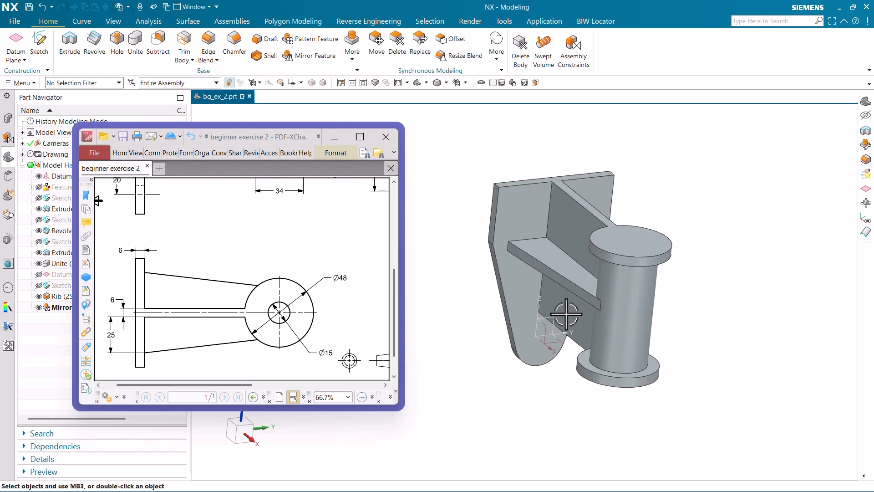
pyautogui.moveTo(594, 296); pyautogui.dragTo(603, 306, button='middle')
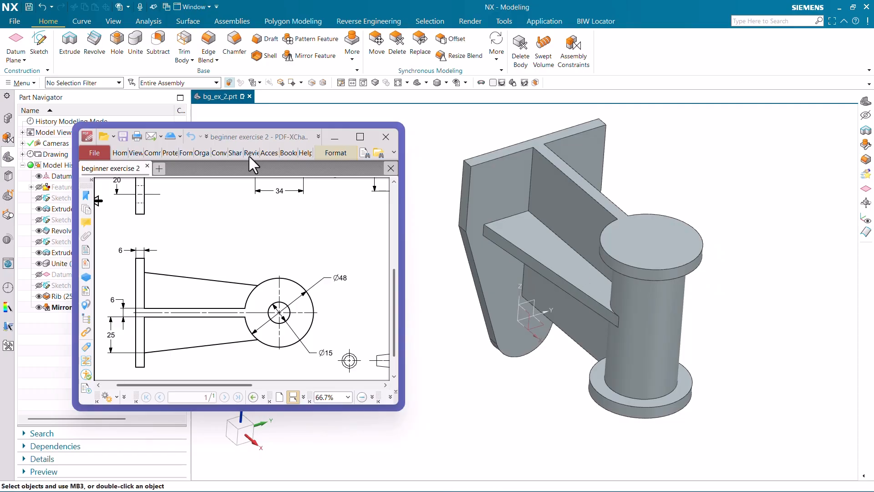
pyautogui.click(116, 51)
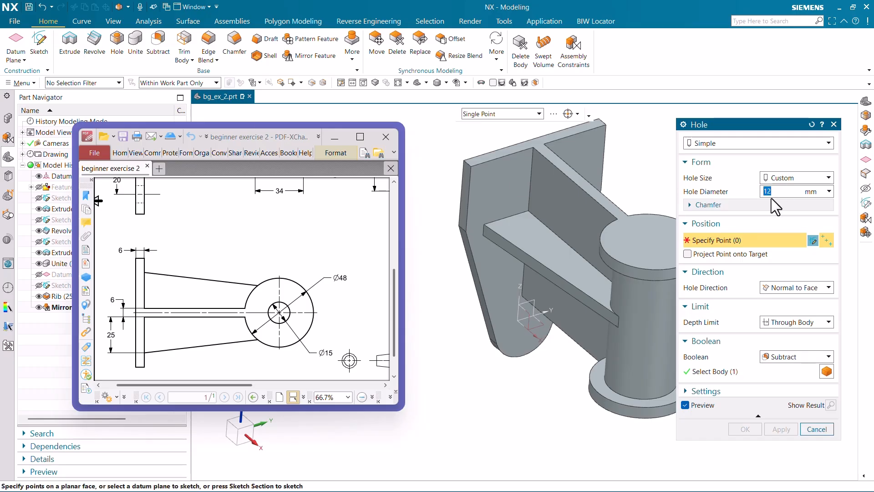
pyautogui.scroll(-4, 467, 337)
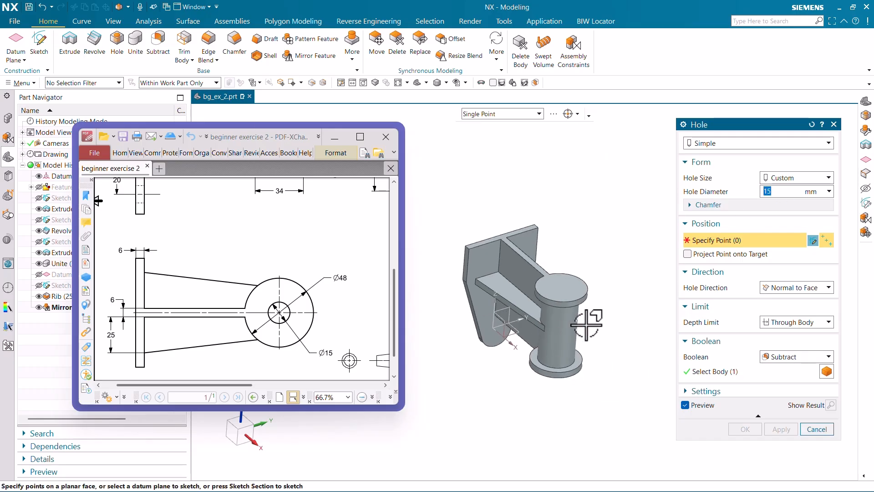
pyautogui.scroll(3, 587, 322)
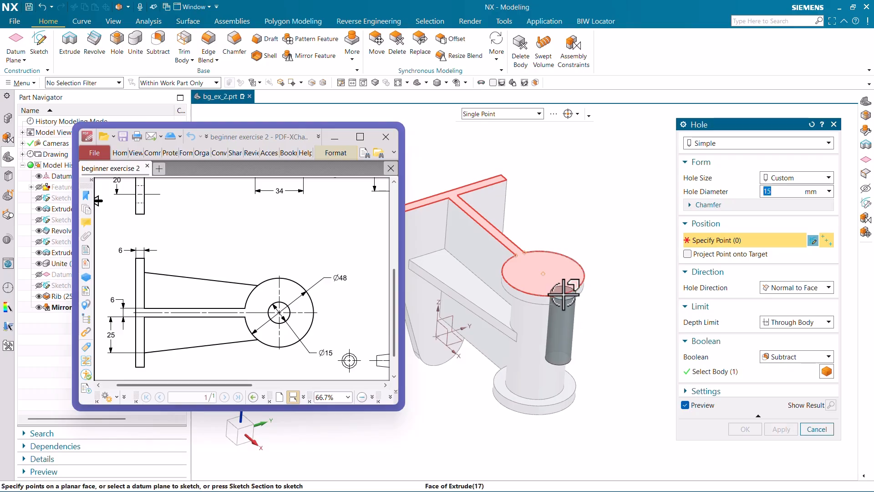
pyautogui.click(565, 294)
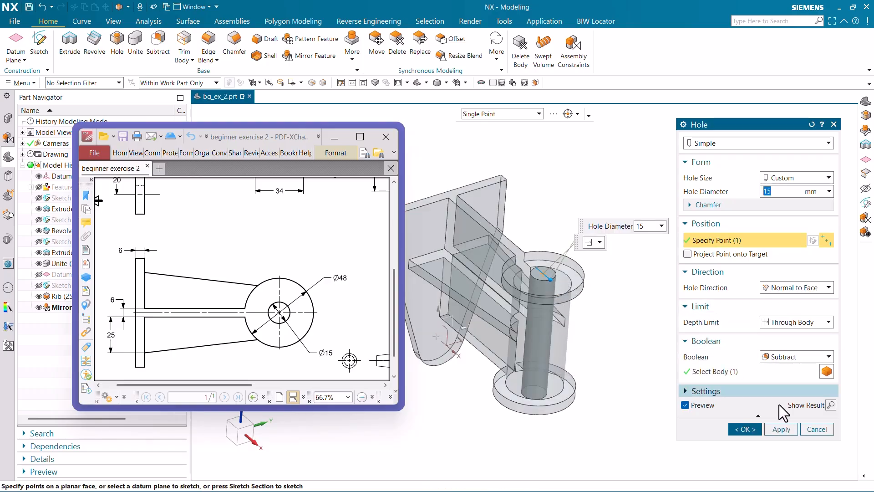
pyautogui.click(771, 427)
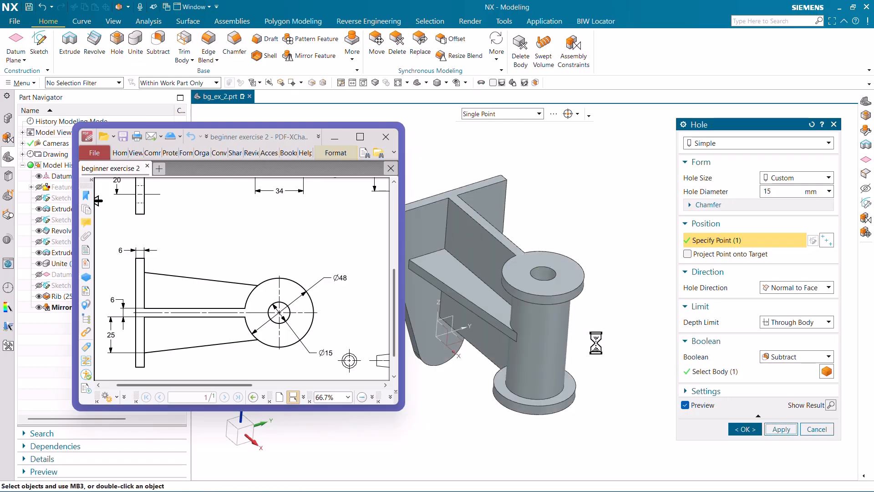
# Start a position sketch for the mounting holes on the Right principal plane.
pyautogui.scroll(-2, 525, 241)
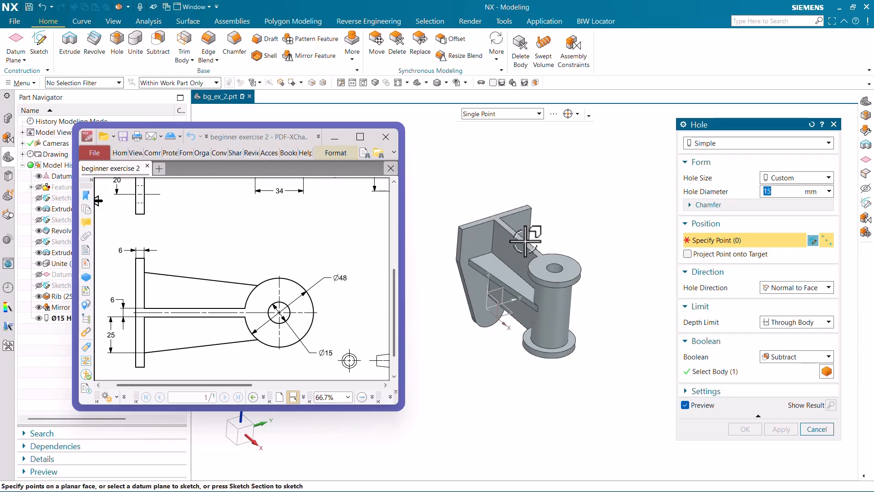
pyautogui.scroll(2, 526, 241)
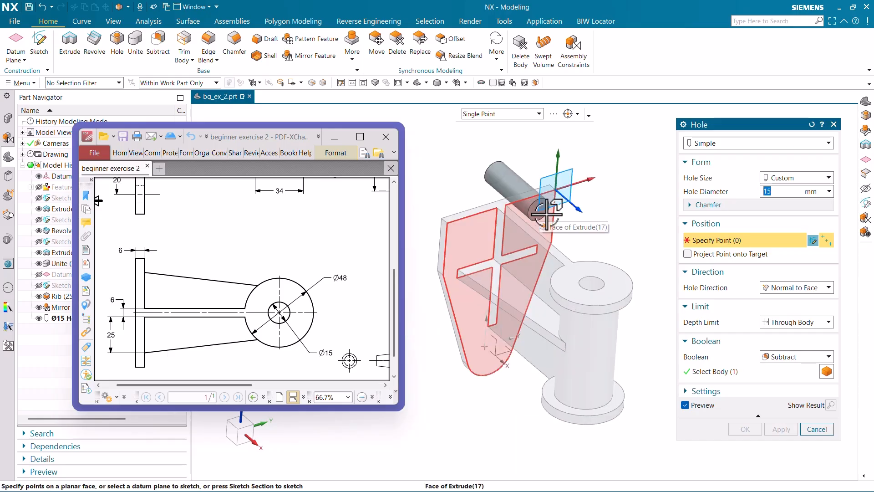
pyautogui.click(812, 241)
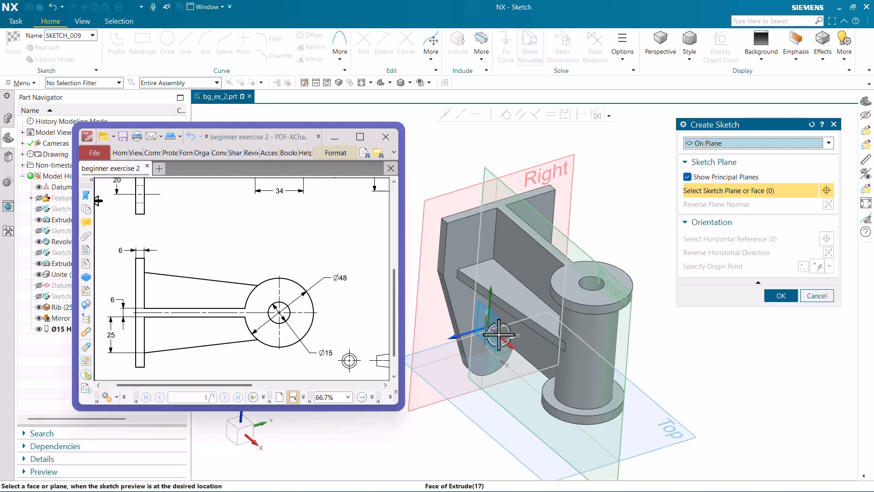
pyautogui.moveTo(505, 336)
pyautogui.mouseDown(button='middle')
pyautogui.moveTo(558, 341)
pyautogui.moveTo(564, 357)
pyautogui.moveTo(534, 330)
pyautogui.moveTo(497, 331)
pyautogui.mouseUp(button='middle')
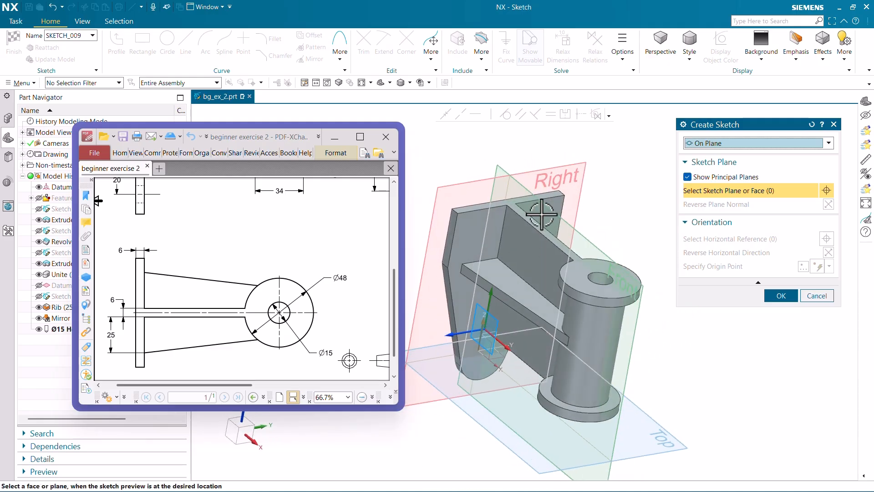
pyautogui.click(556, 172)
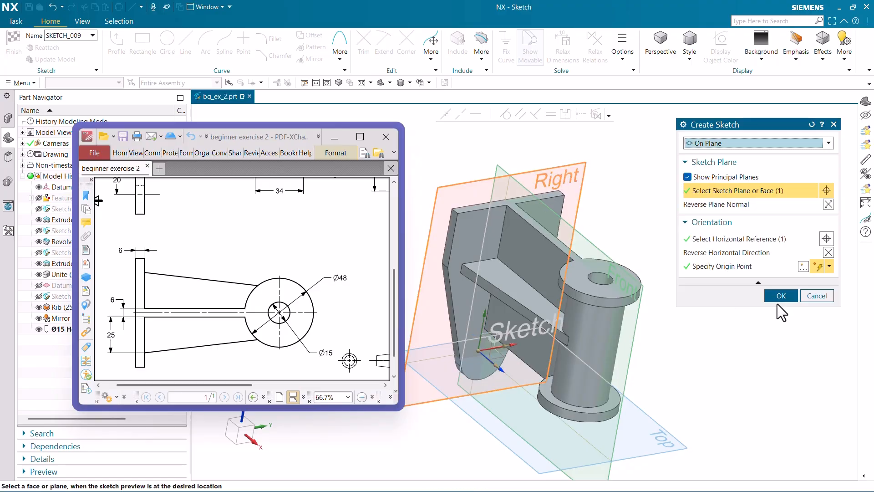
pyautogui.click(780, 296)
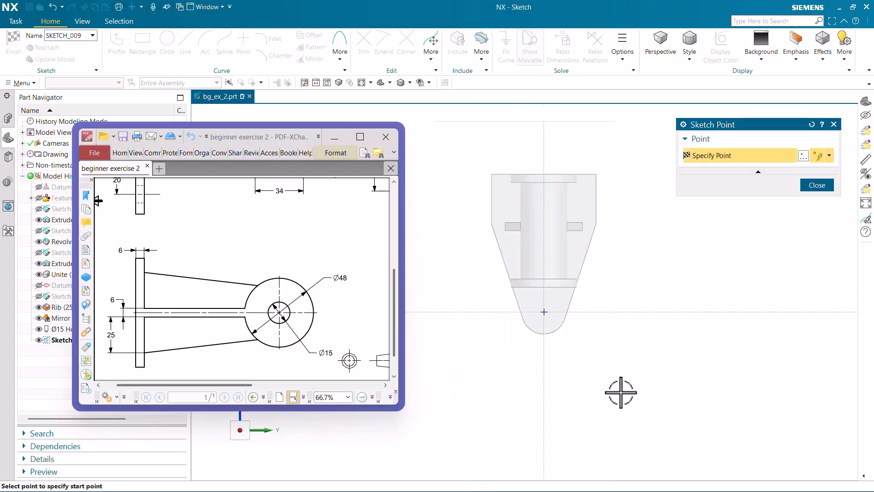
# Place sketch points near the plate's upper right corner, about 8.5 mm from its side edge, and on the vertical axis just above the origin.
pyautogui.click(244, 46)
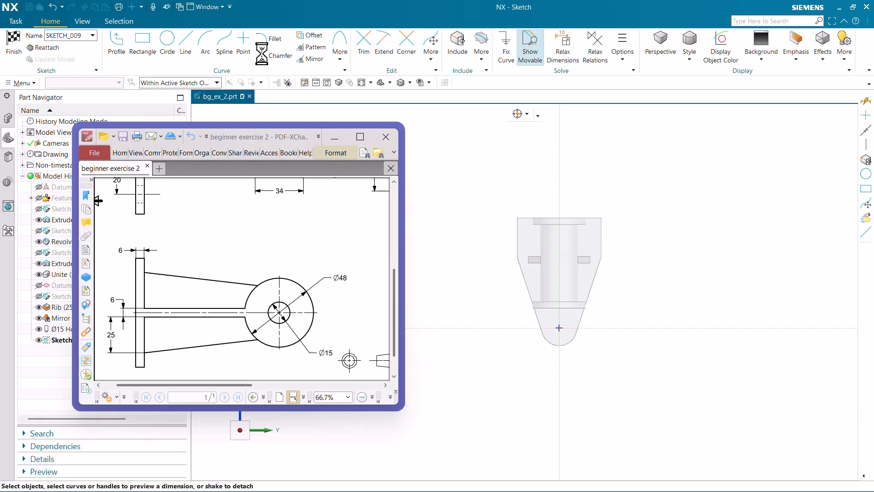
pyautogui.scroll(3, 586, 248)
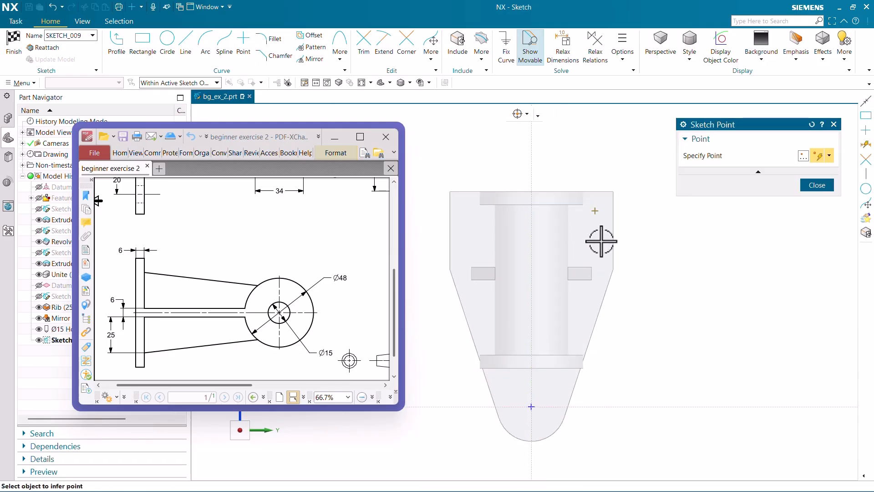
pyautogui.scroll(1, 569, 455)
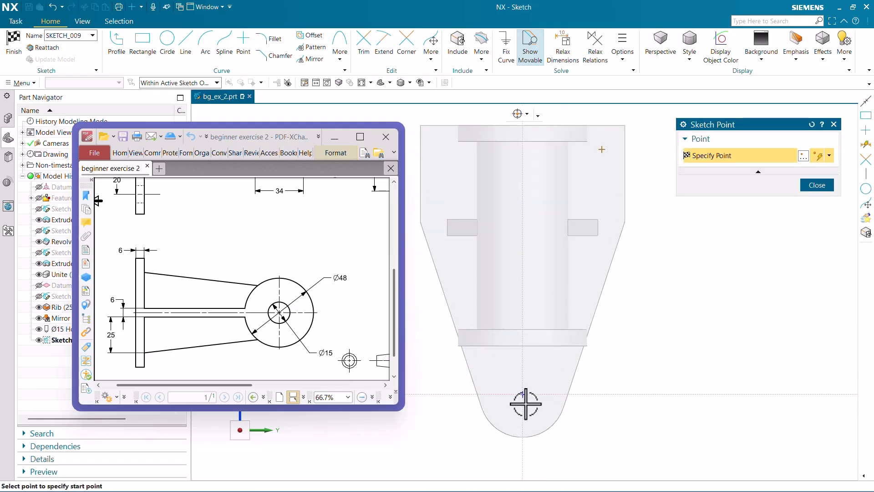
pyautogui.scroll(3, 521, 394)
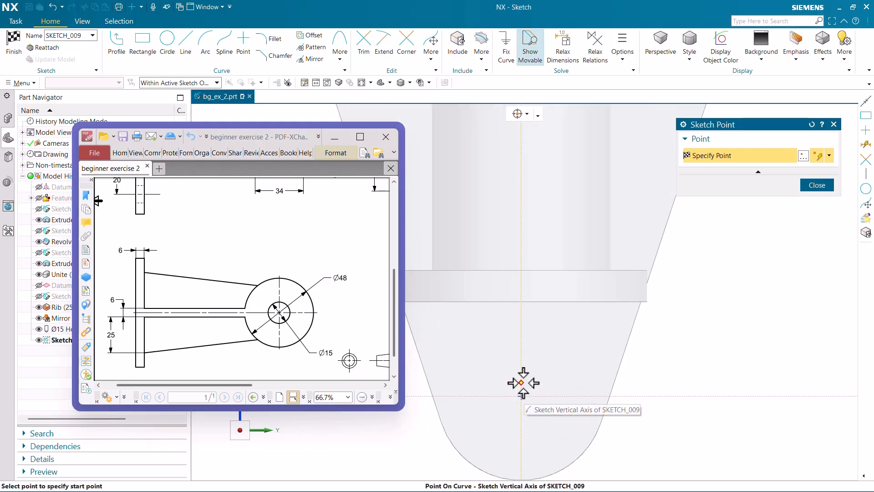
pyautogui.click(521, 382)
pyautogui.middleClick(614, 367)
# Dimension the upper sketch point 16 mm from the plate's vertical side edge, as given in the drawing.
pyautogui.scroll(-4, 612, 376)
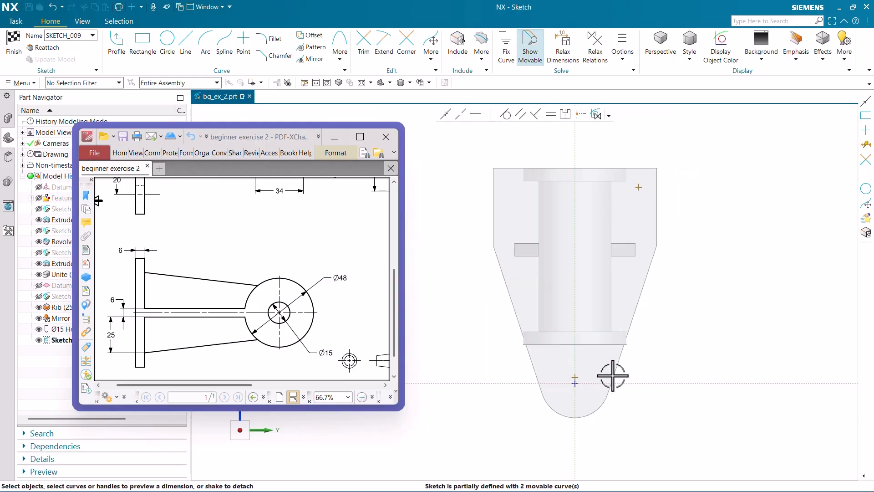
pyautogui.scroll(3, 642, 178)
pyautogui.click(638, 197)
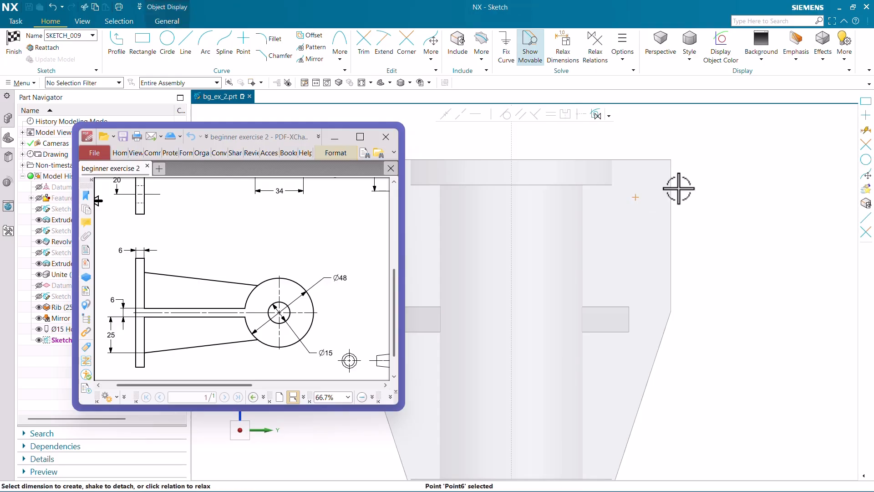
pyautogui.click(670, 185)
pyautogui.keyDown('ctrl'); pyautogui.scroll(-2, 300, 292); pyautogui.keyUp('ctrl')
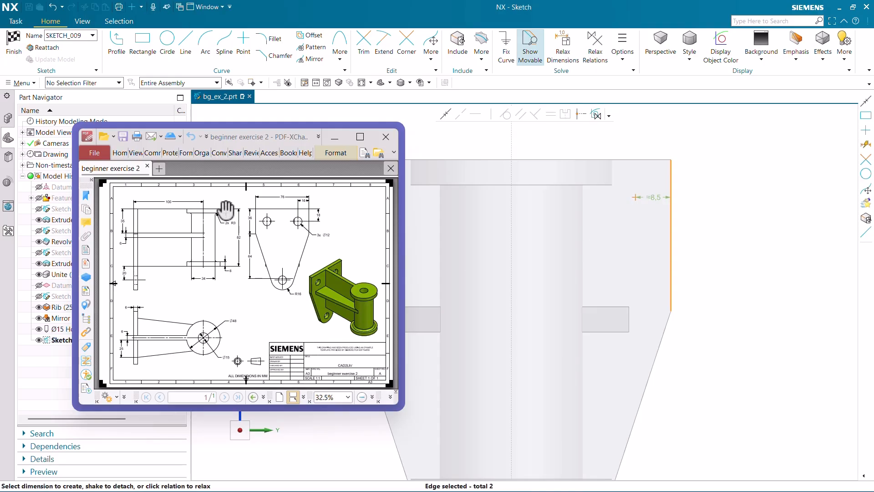
pyautogui.keyDown('ctrl'); pyautogui.scroll(2, 225, 210); pyautogui.keyUp('ctrl')
pyautogui.moveTo(253, 261); pyautogui.dragTo(159, 268)
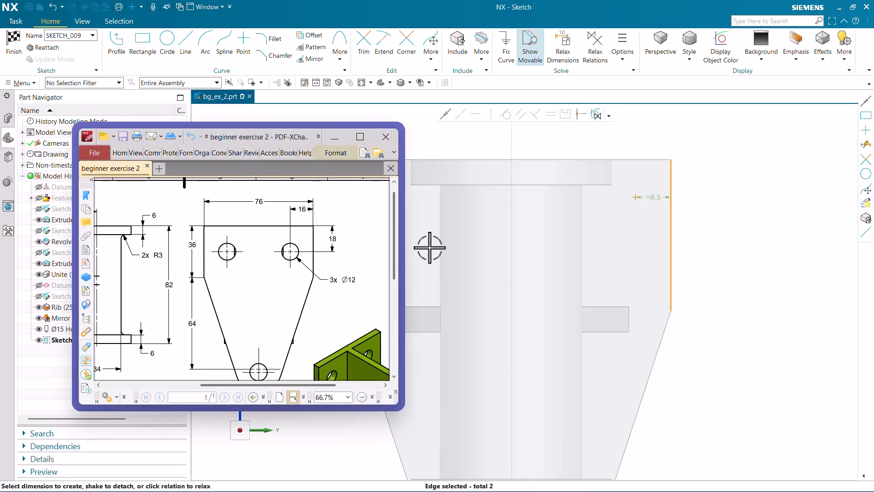
pyautogui.click(663, 197)
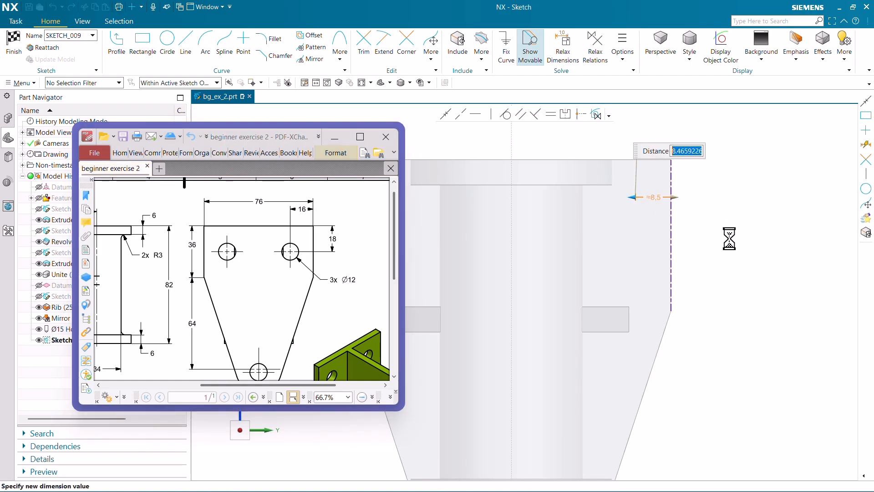
pyautogui.write('16')
pyautogui.press('Return')
pyautogui.click(785, 240)
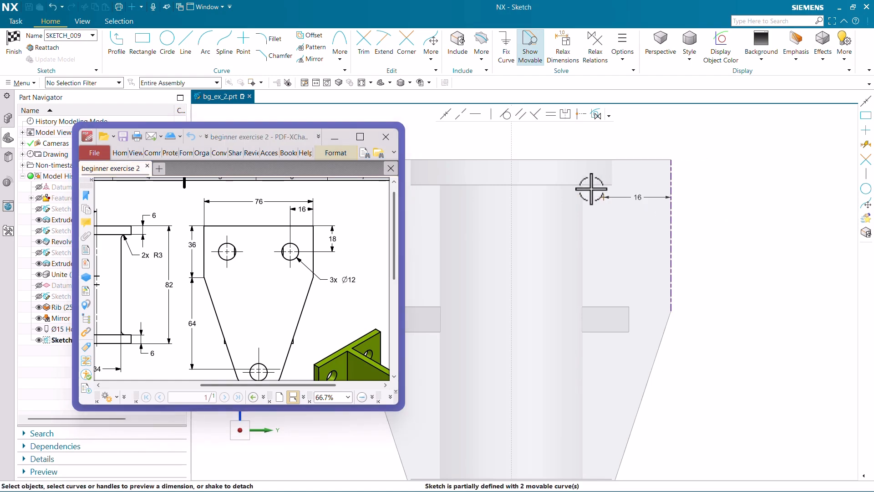
# Dimension the upper sketch point 18 mm below the plate's top edge and move the 16 mm dimension above the plate.
pyautogui.click(603, 199)
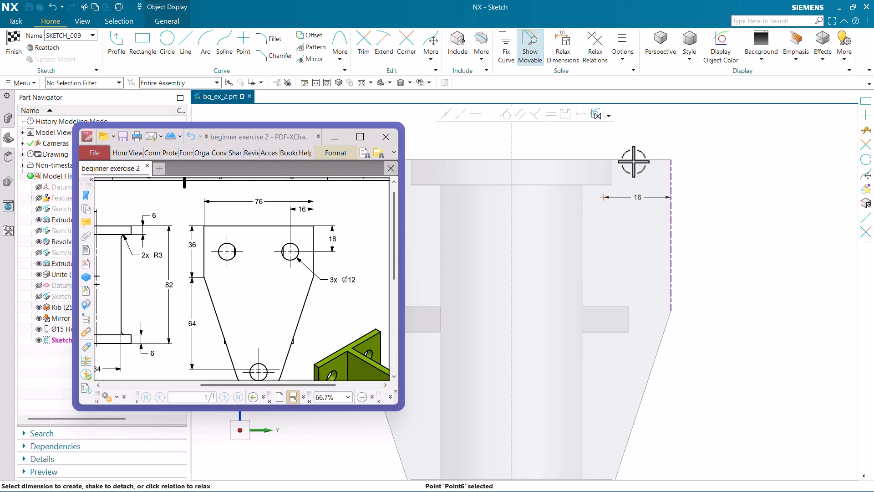
pyautogui.click(630, 170)
pyautogui.click(716, 184)
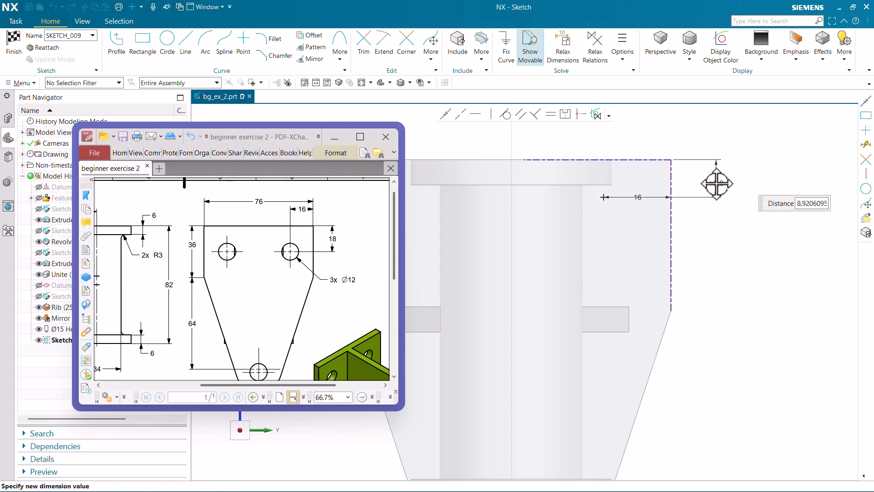
pyautogui.write('18')
pyautogui.press('Return')
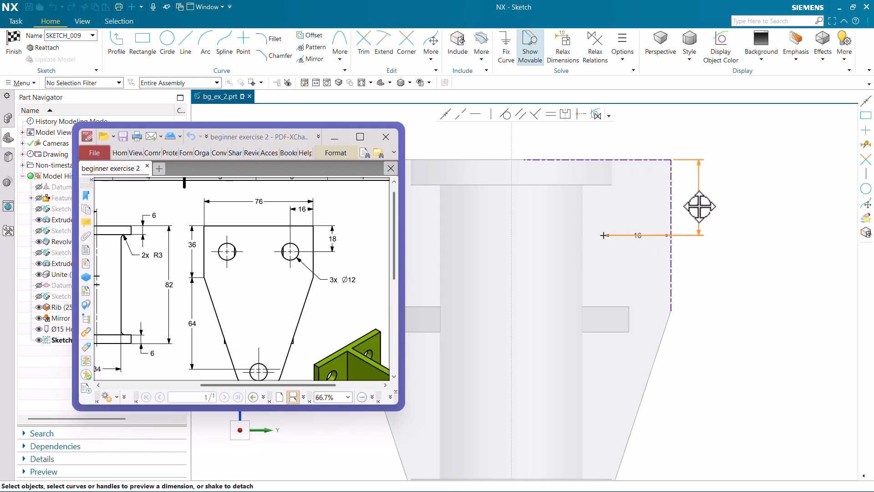
pyautogui.click(637, 235)
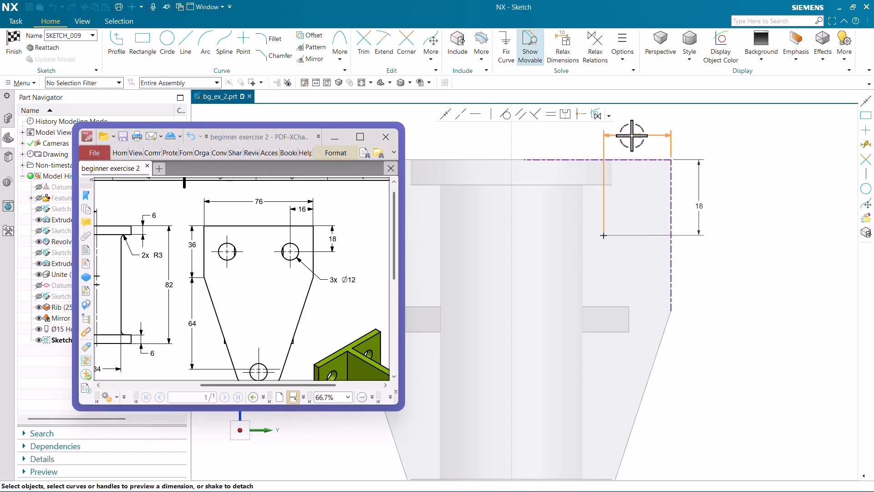
pyautogui.click(632, 135)
# Examine the PDF drawing's front and side views for the lower mounting hole's vertical position and compare with the model.
pyautogui.scroll(-1, 308, 286)
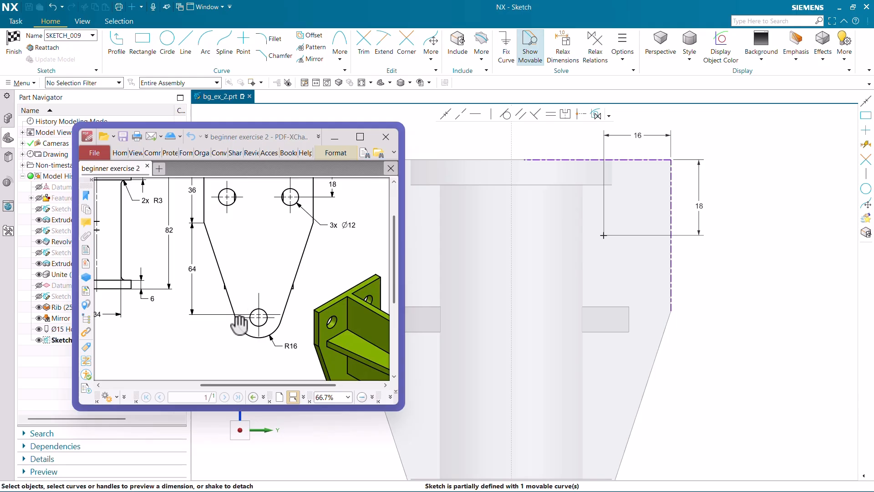
pyautogui.keyDown('ctrl'); pyautogui.scroll(3, 264, 330); pyautogui.keyUp('ctrl')
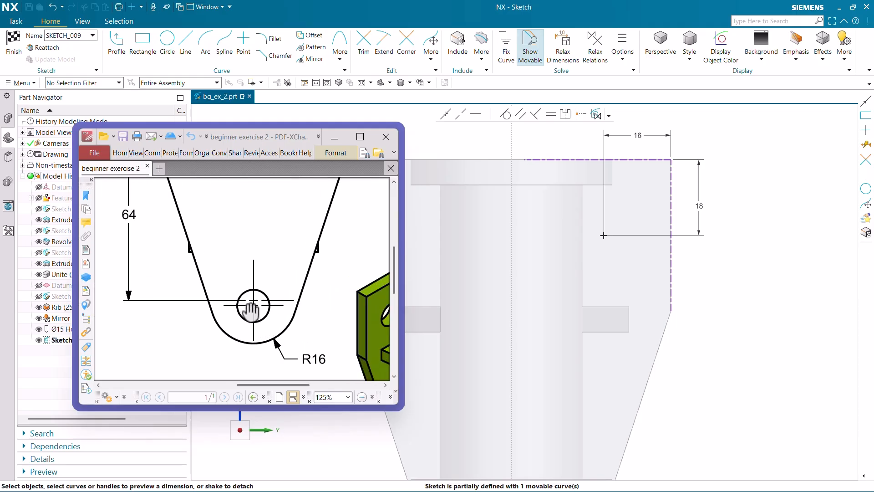
pyautogui.keyDown('ctrl'); pyautogui.scroll(-3, 322, 313); pyautogui.keyUp('ctrl')
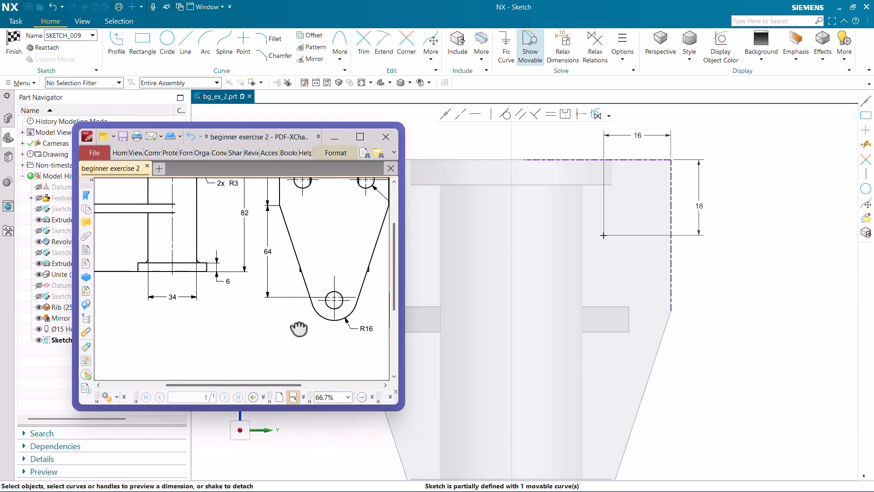
pyautogui.moveTo(290, 328); pyautogui.dragTo(382, 338)
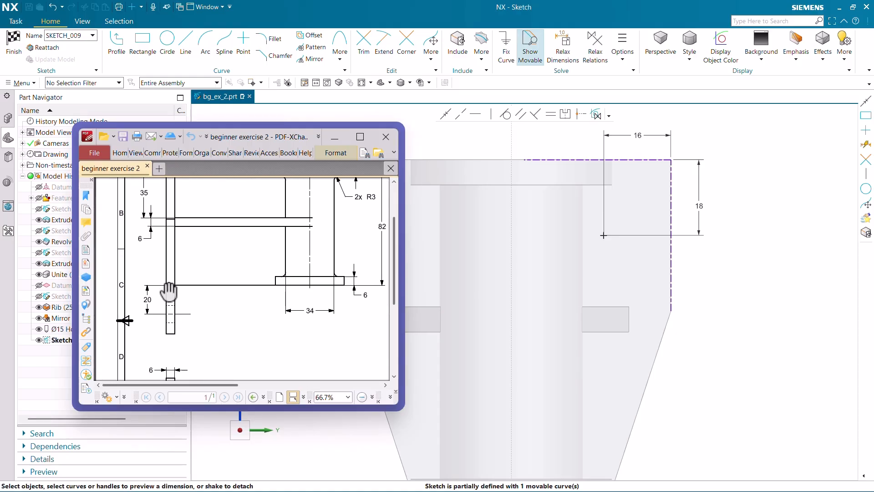
pyautogui.scroll(-4, 664, 310)
pyautogui.scroll(3, 611, 416)
pyautogui.moveTo(616, 396); pyautogui.dragTo(592, 399, button='middle')
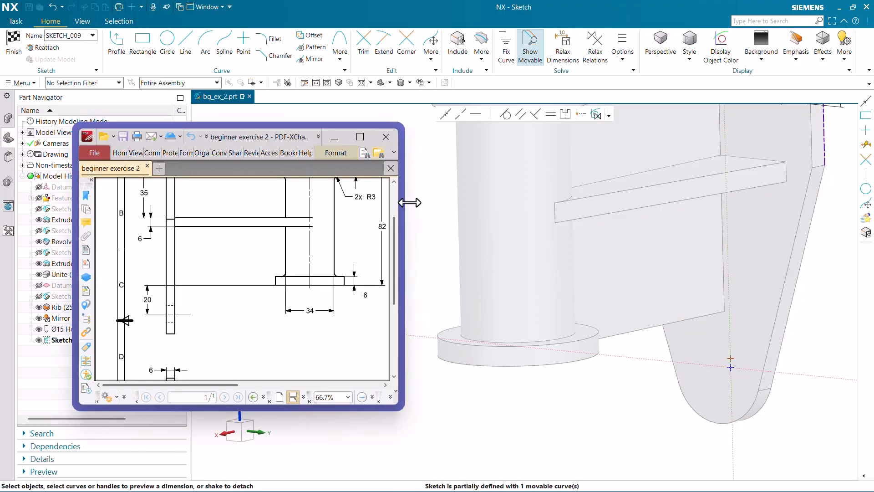
# Add a vertical 20 mm Rapid Dimension from the lower sketch point to the bottom end of the web edge, selecting within the entire assembly.
pyautogui.press('d')
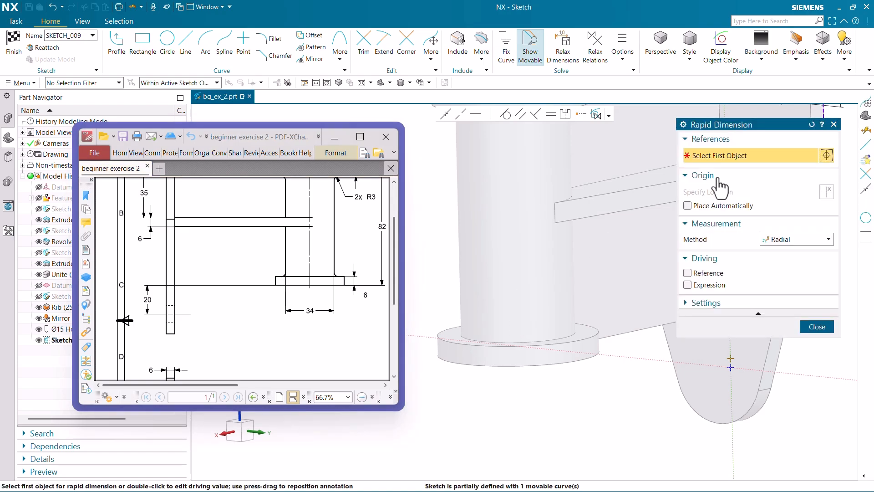
pyautogui.click(790, 239)
pyautogui.click(790, 272)
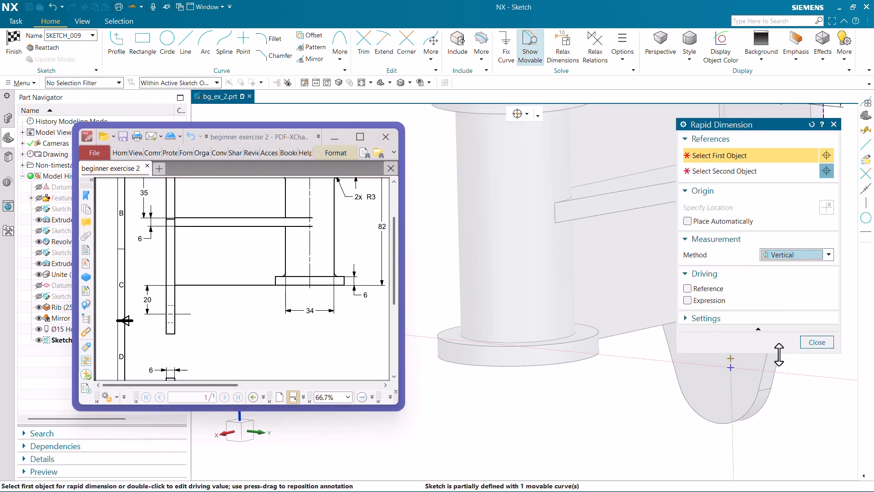
pyautogui.scroll(3, 747, 361)
pyautogui.scroll(-3, 658, 404)
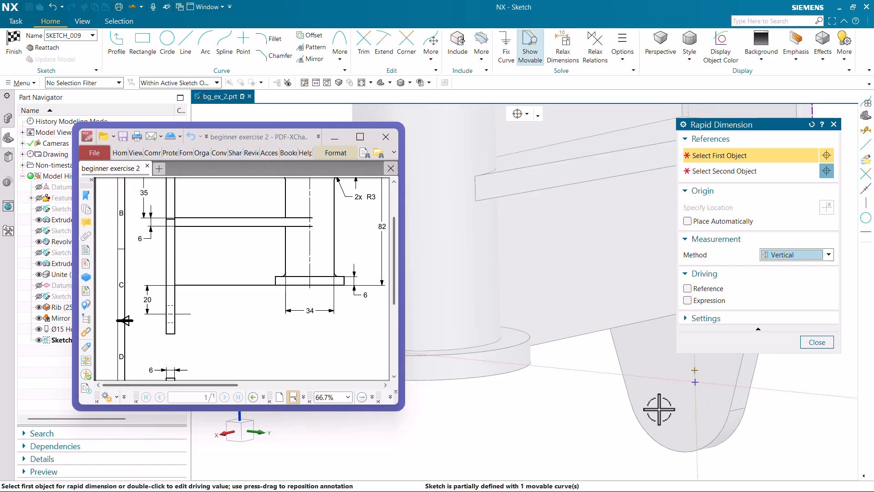
pyautogui.click(688, 378)
pyautogui.scroll(-3, 595, 384)
pyautogui.scroll(3, 620, 365)
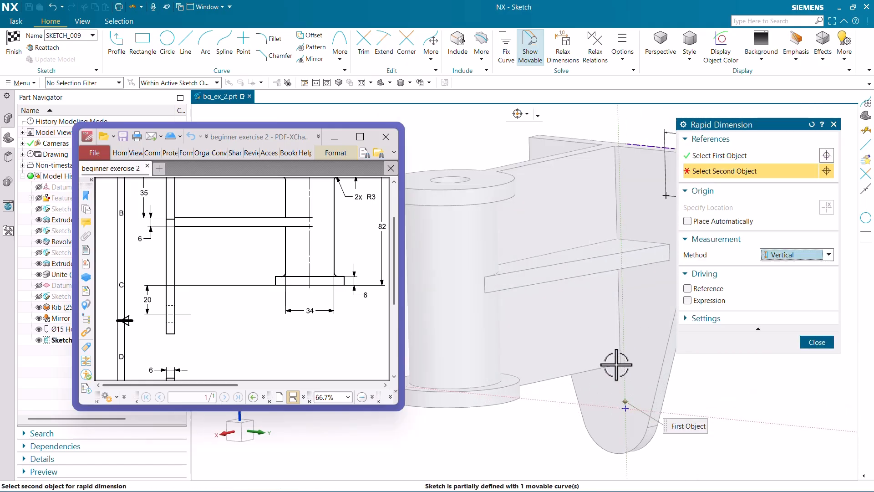
pyautogui.moveTo(614, 368); pyautogui.dragTo(615, 347, button='middle')
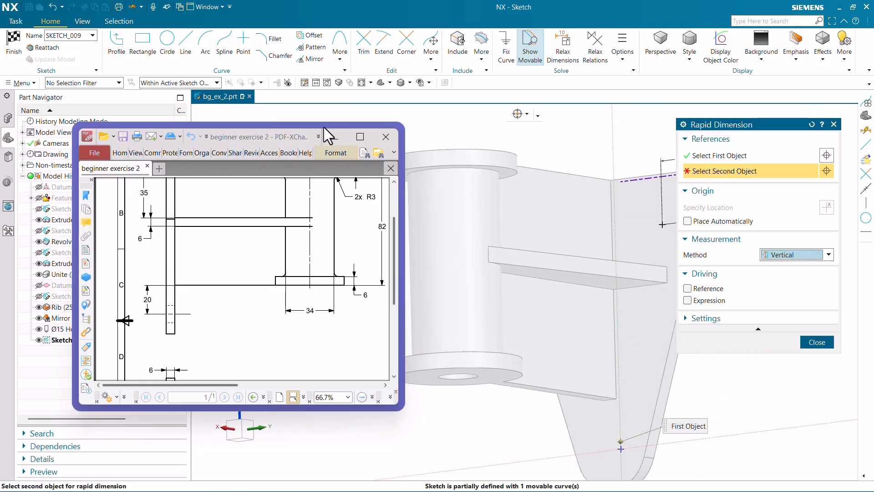
pyautogui.click(208, 82)
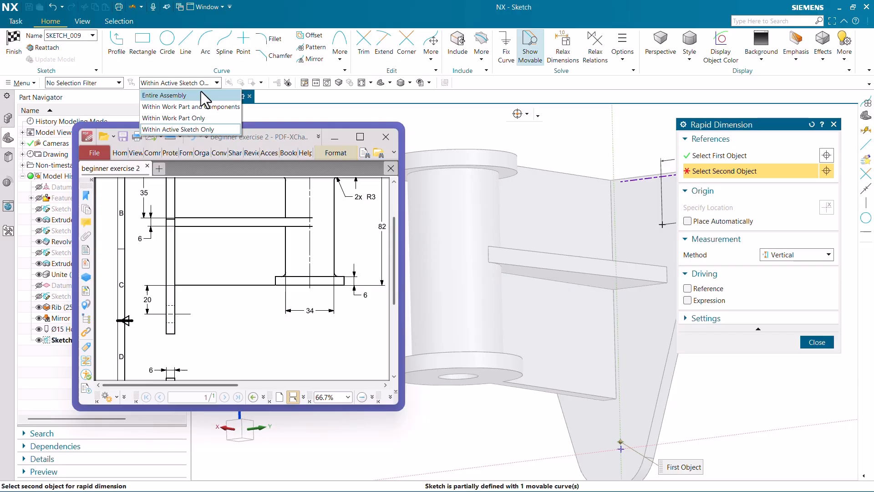
pyautogui.click(624, 403)
pyautogui.click(686, 412)
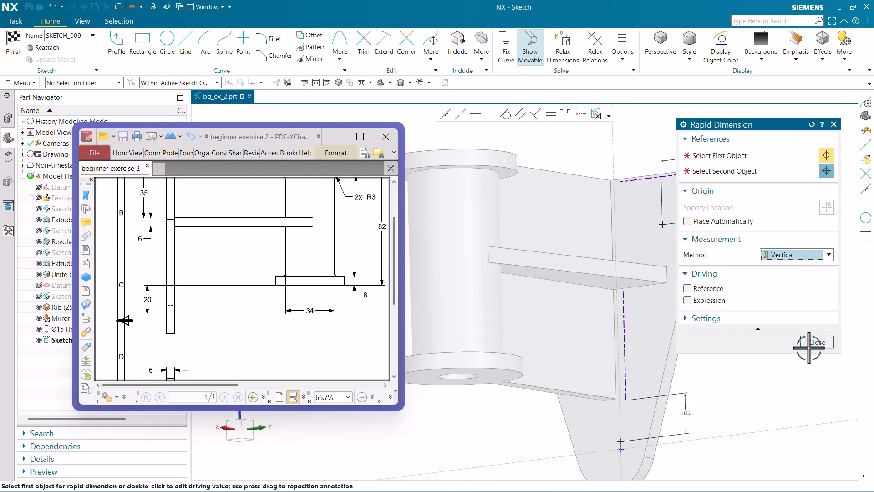
pyautogui.click(816, 341)
pyautogui.doubleClick(687, 412)
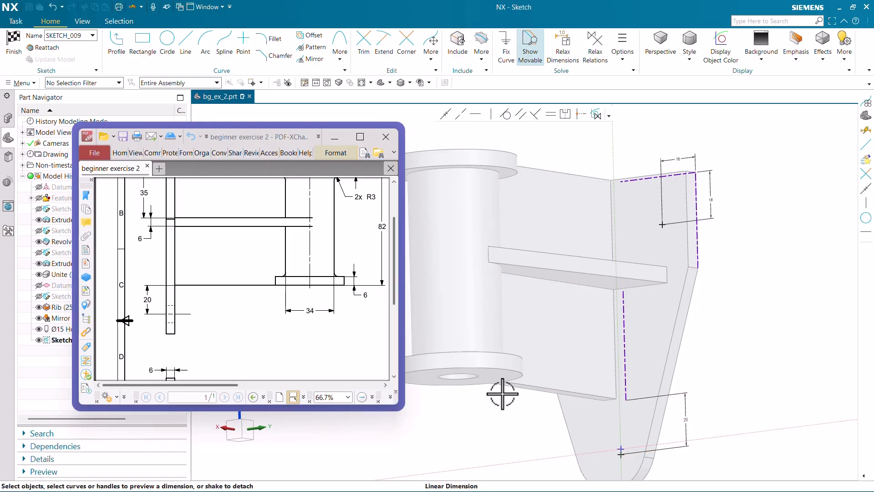
# Compare the lower hole point with the plate's rounded end in the drawing and finish the position sketch.
pyautogui.keyDown('ctrl'); pyautogui.scroll(-2, 242, 255); pyautogui.keyUp('ctrl')
pyautogui.keyDown('ctrl'); pyautogui.scroll(5, 283, 273); pyautogui.keyUp('ctrl')
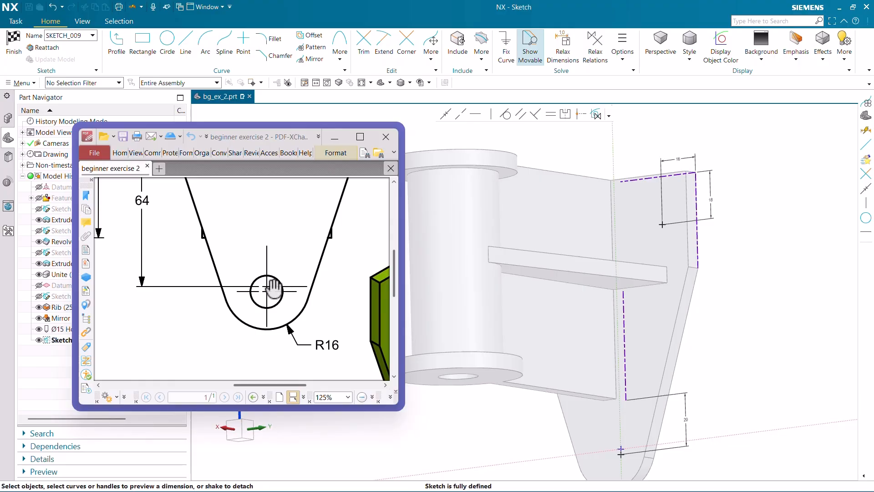
pyautogui.scroll(-6, 605, 401)
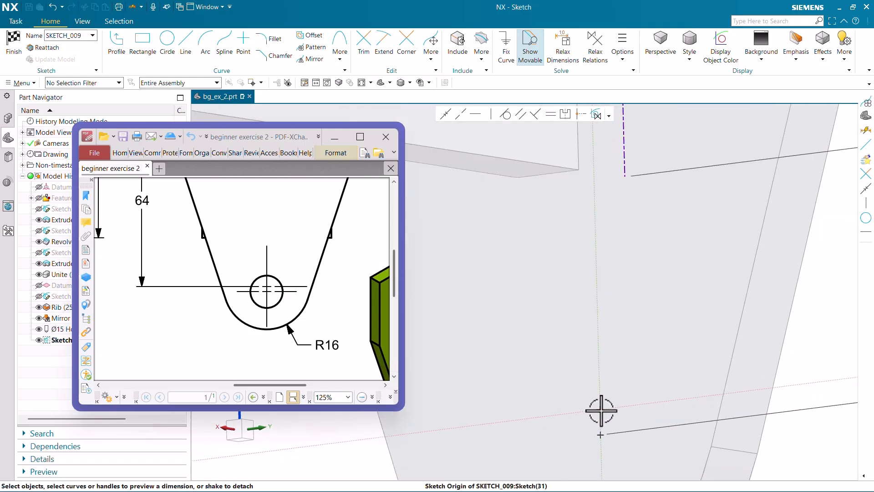
pyautogui.scroll(3, 600, 333)
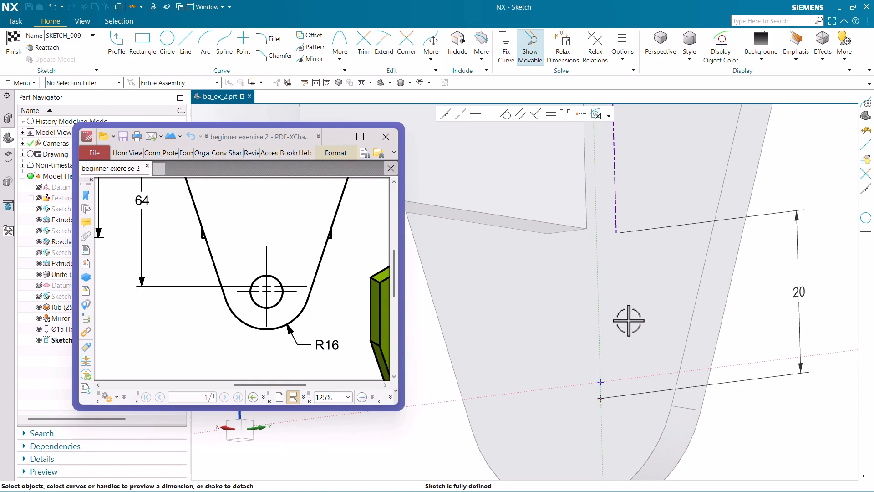
pyautogui.scroll(5, 637, 324)
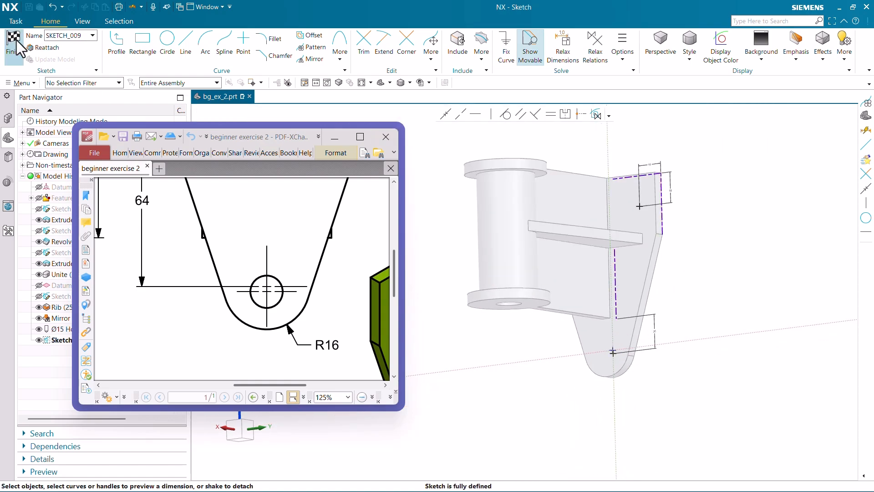
pyautogui.click(14, 45)
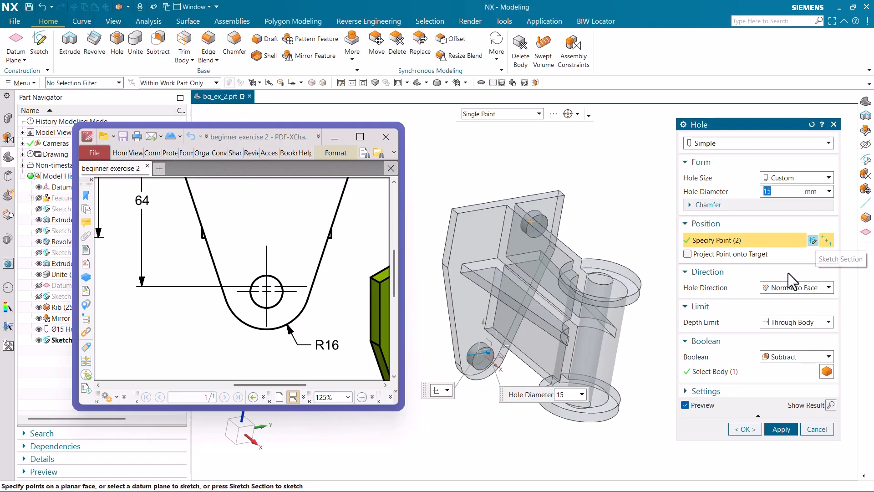
# Reopen the hole position sketch and mirror the upper point across the sketch's vertical axis, keeping a persistent relation.
pyautogui.click(813, 240)
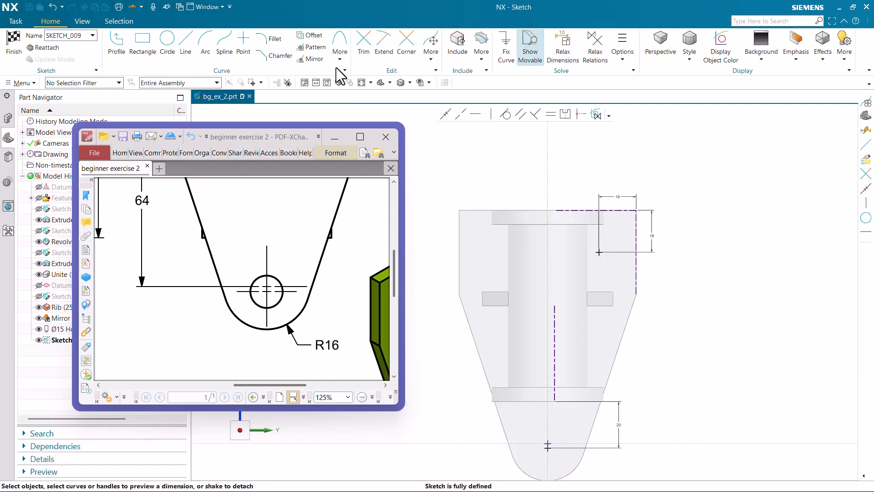
pyautogui.click(312, 59)
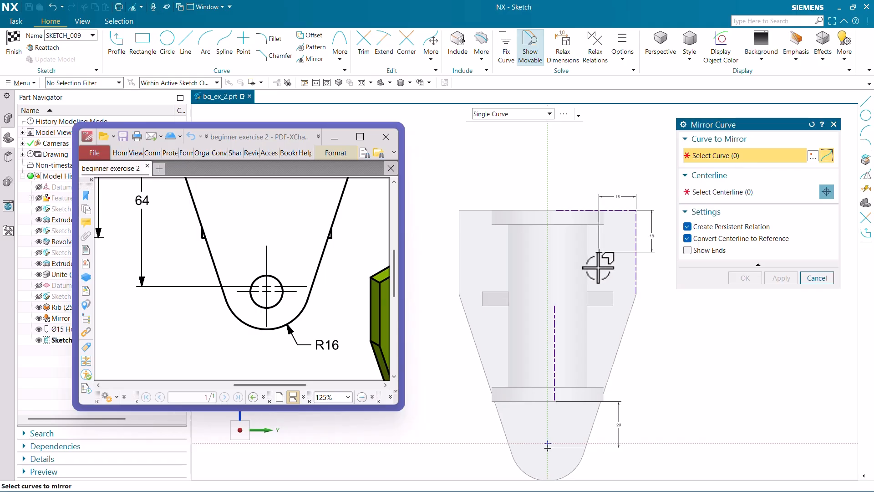
pyautogui.click(606, 258)
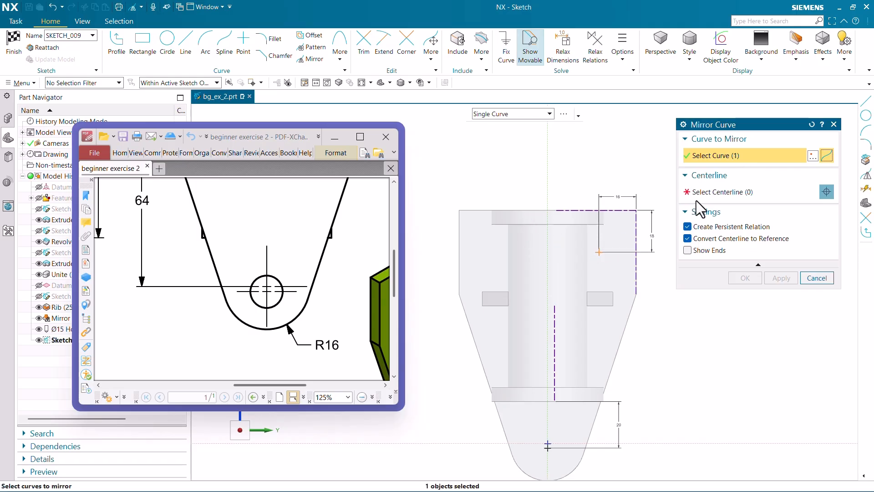
pyautogui.click(710, 192)
pyautogui.click(548, 178)
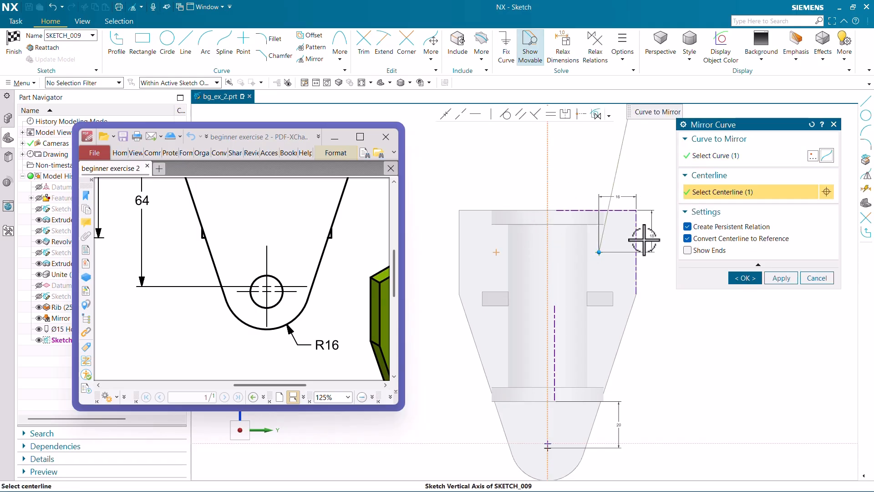
pyautogui.click(745, 278)
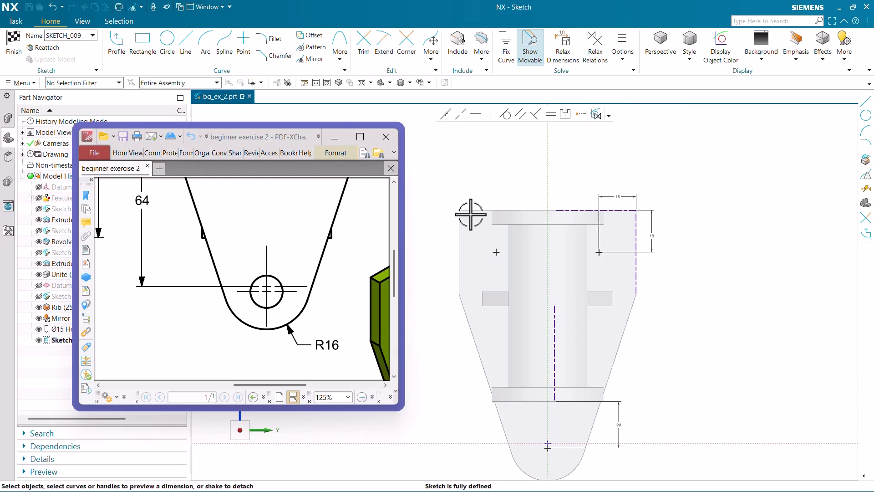
# Finish the hole position sketch and examine the upper mounting holes in the drawing's plate view.
pyautogui.click(11, 40)
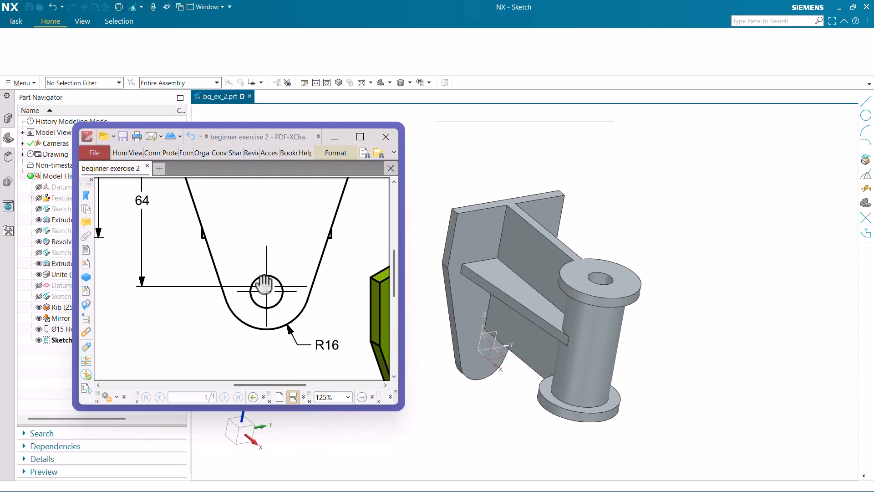
pyautogui.keyDown('ctrl'); pyautogui.scroll(-5, 266, 284); pyautogui.keyUp('ctrl')
pyautogui.keyDown('ctrl'); pyautogui.scroll(4, 253, 218); pyautogui.keyUp('ctrl')
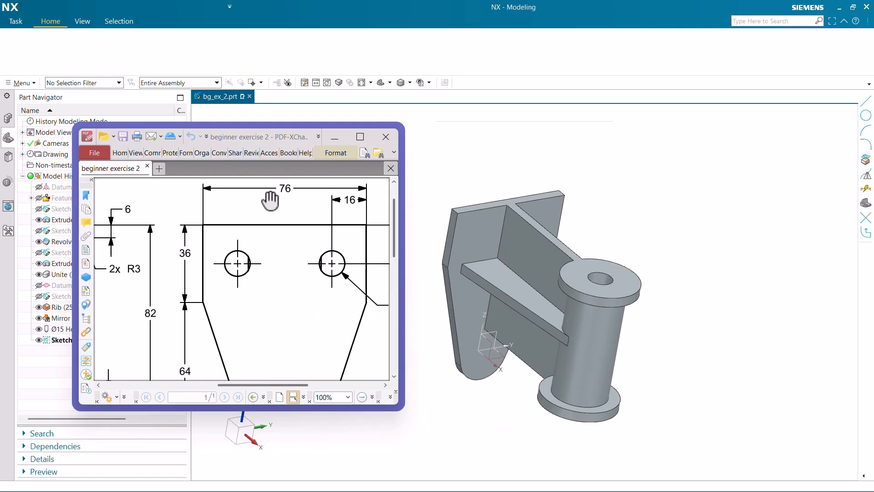
# Set the diameter of the back plate's three simple mounting holes to 12 mm.
pyautogui.keyDown('ctrl'); pyautogui.scroll(-1, 267, 195); pyautogui.keyUp('ctrl')
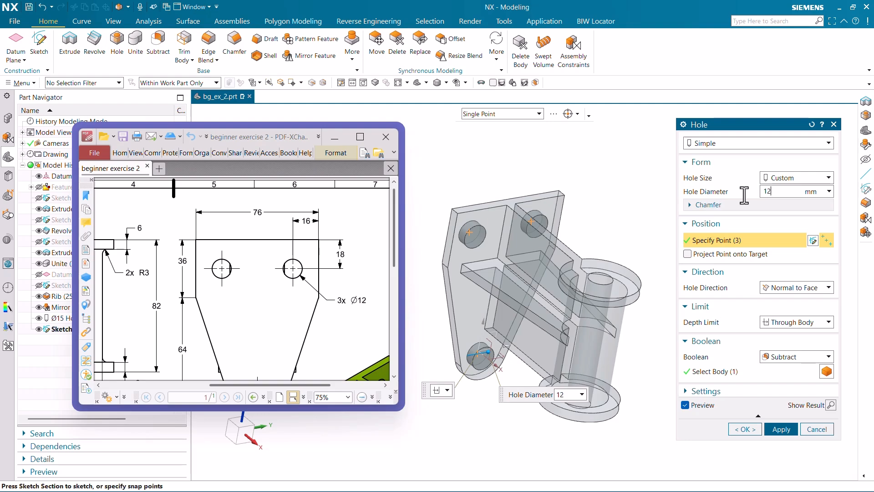
pyautogui.press('Return')
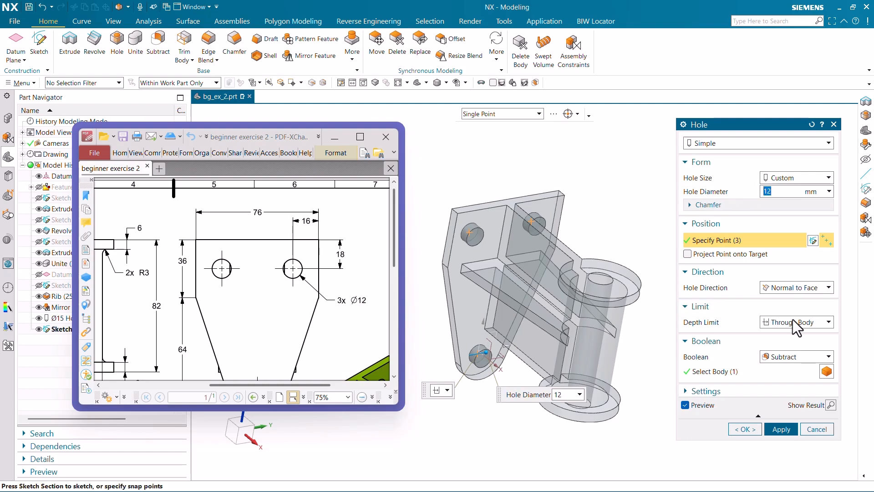
pyautogui.scroll(-2, 546, 289)
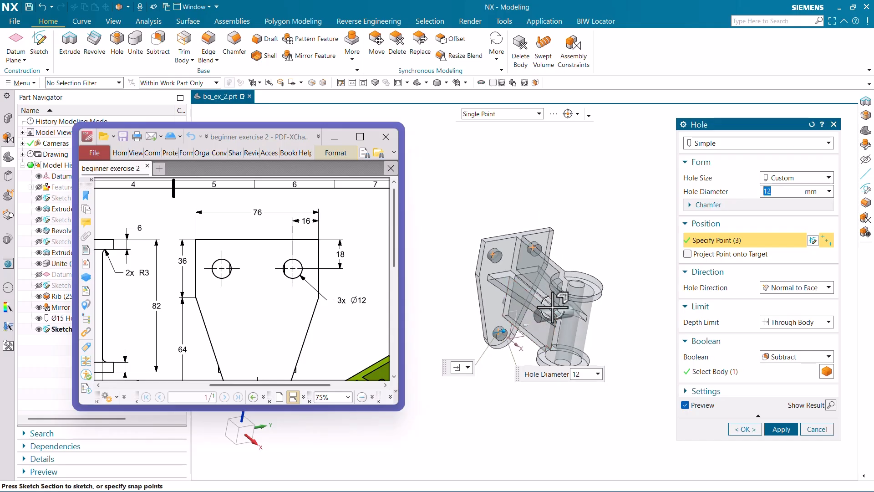
pyautogui.moveTo(556, 299); pyautogui.dragTo(566, 330, button='middle')
# Limit the three mounting holes by a depth value of 6 mm and subtract them from the bracket.
pyautogui.click(799, 324)
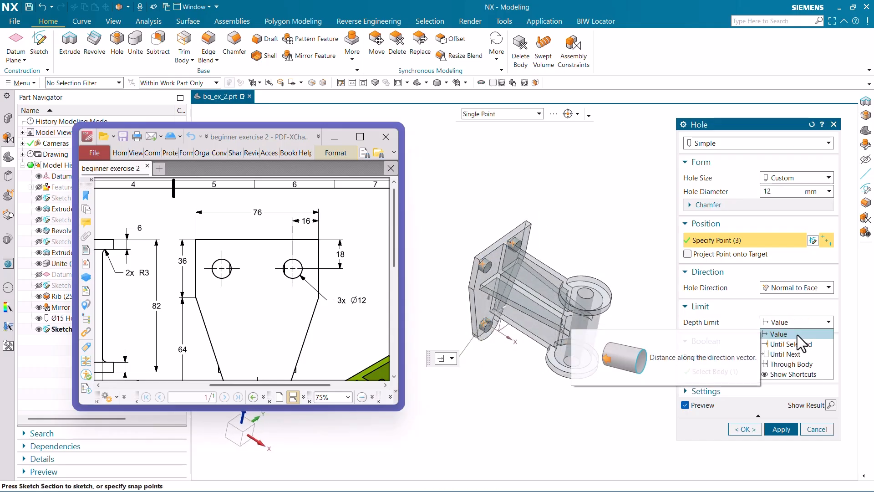
pyautogui.click(797, 334)
pyautogui.keyDown('ctrl'); pyautogui.scroll(-2, 253, 273); pyautogui.keyUp('ctrl')
pyautogui.moveTo(234, 306); pyautogui.dragTo(350, 273)
pyautogui.doubleClick(779, 336)
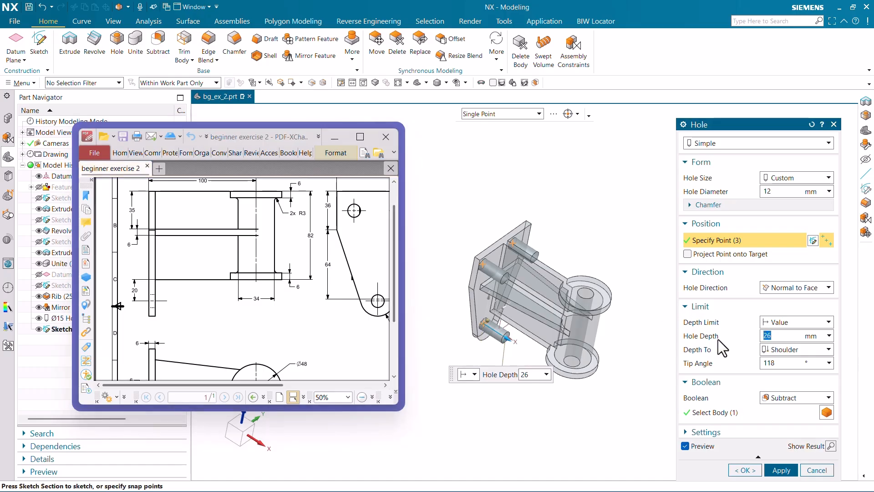
pyautogui.write('6')
pyautogui.press('Return')
pyautogui.scroll(4, 501, 248)
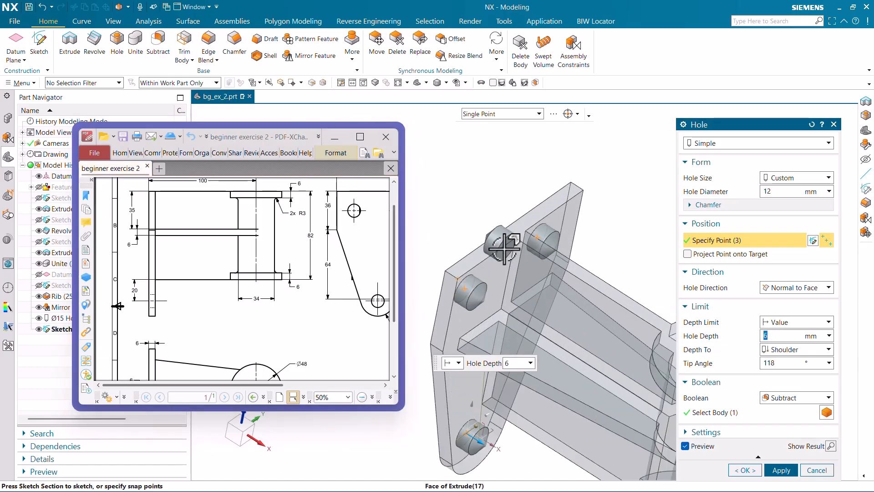
pyautogui.click(745, 470)
# Change the display colour of the whole bracket body to lime green.
pyautogui.scroll(-5, 656, 273)
pyautogui.moveTo(660, 314); pyautogui.dragTo(622, 294, button='middle')
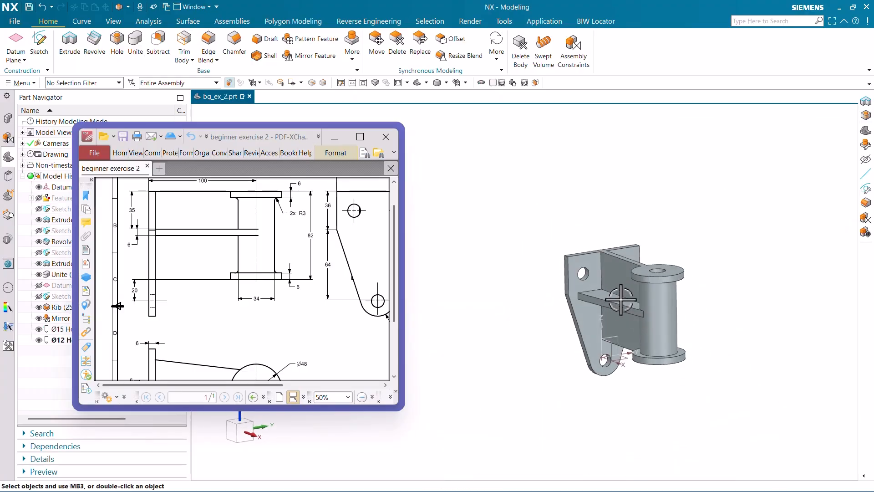
pyautogui.click(614, 304)
pyautogui.hotkey('ctrl', 'j')
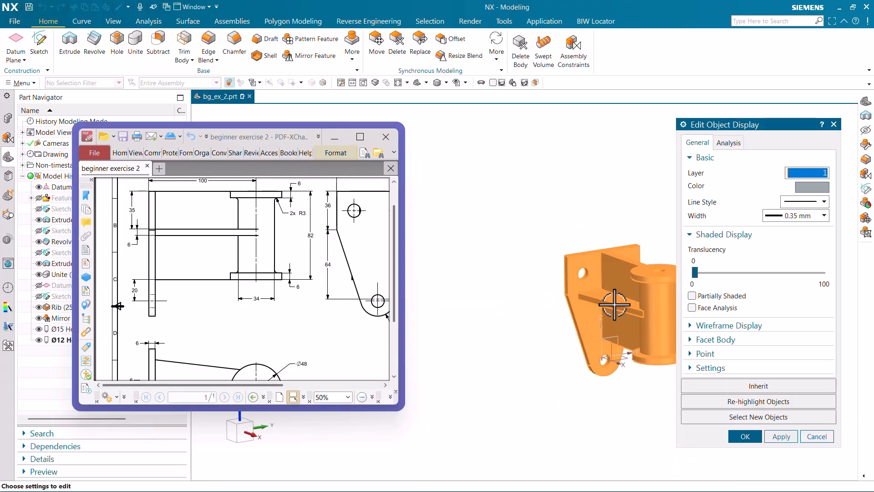
pyautogui.click(808, 190)
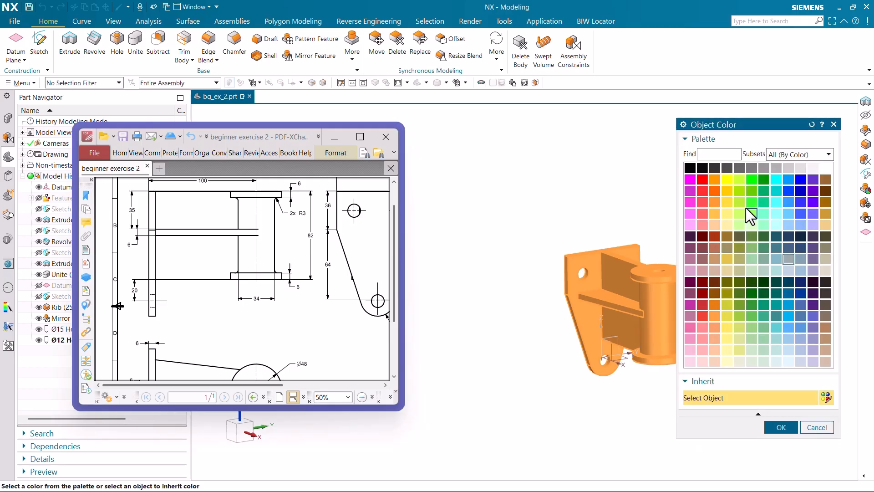
pyautogui.click(774, 428)
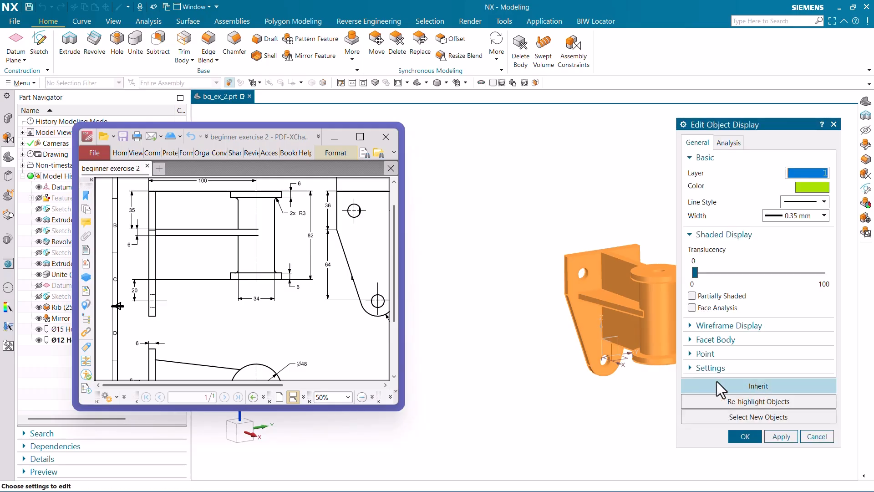
pyautogui.click(742, 382)
# Hide all datums in the part, including coordinate systems and datum planes.
pyautogui.hotkey('ctrl', 'w')
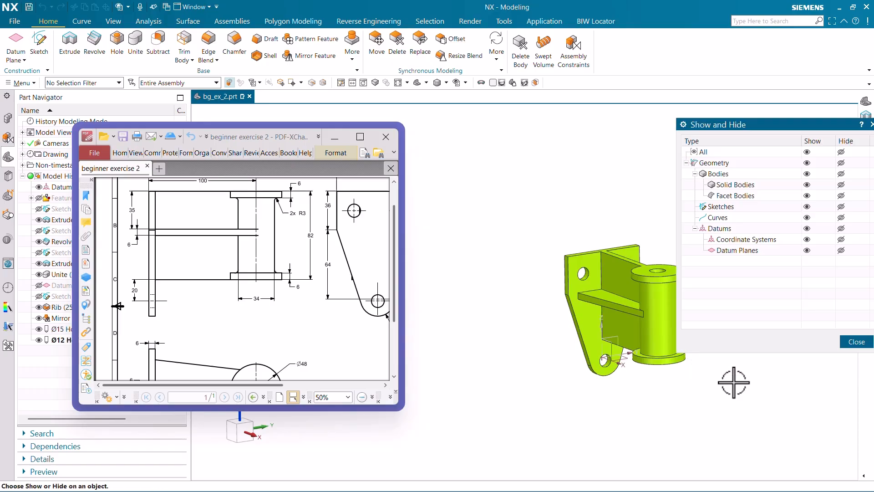
pyautogui.click(841, 229)
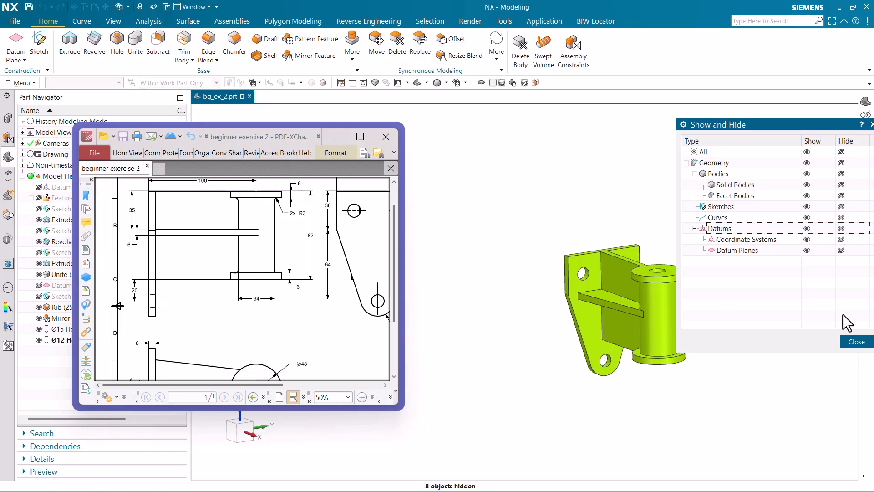
pyautogui.click(856, 342)
# Start a tangent, circular Edge Blend of 3 mm radius on the edge where the cylinder meets the underside of the upper flange.
pyautogui.scroll(1, 622, 345)
pyautogui.scroll(2, 622, 345)
pyautogui.moveTo(610, 322); pyautogui.dragTo(650, 304, button='middle')
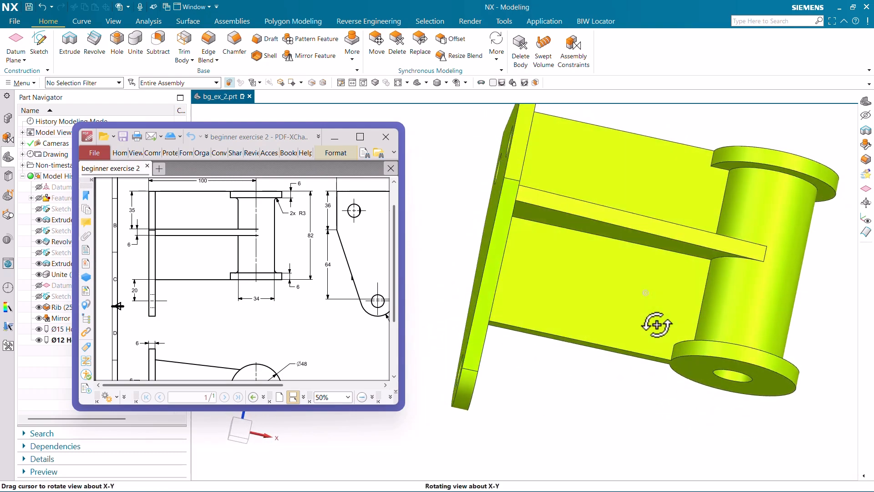
pyautogui.keyDown('ctrl'); pyautogui.scroll(4, 287, 207); pyautogui.keyUp('ctrl')
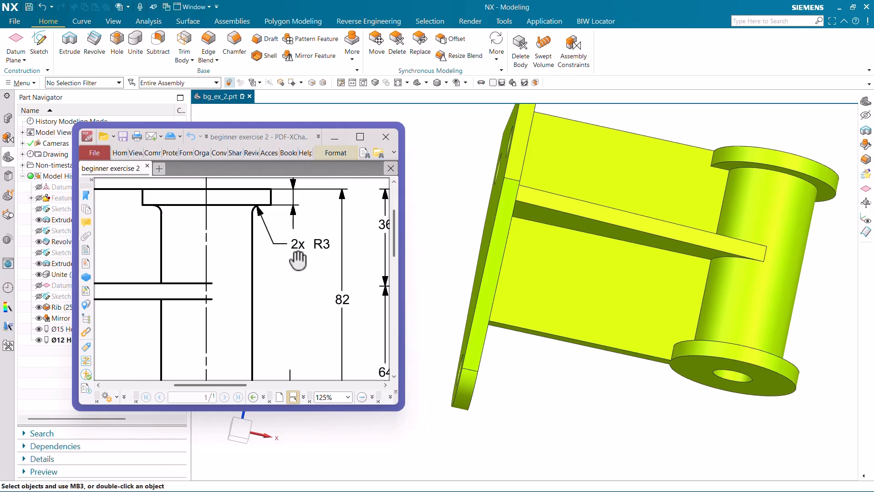
pyautogui.keyDown('ctrl'); pyautogui.scroll(-3, 287, 253); pyautogui.keyUp('ctrl')
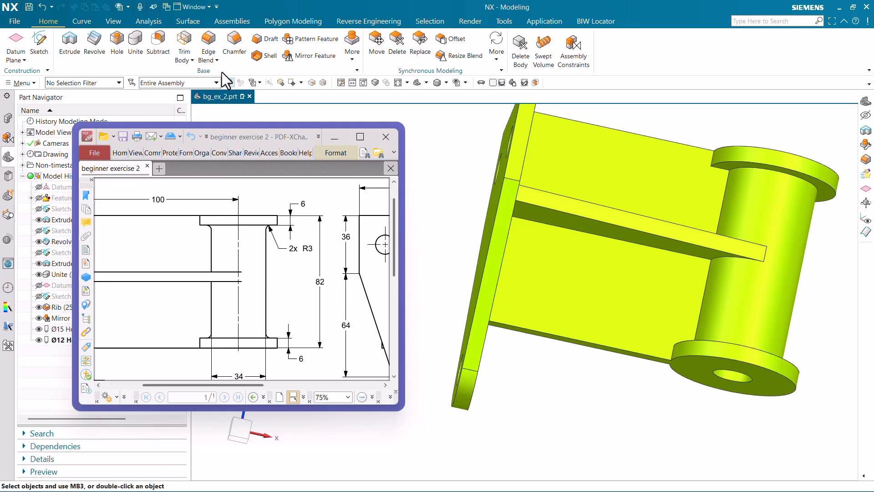
pyautogui.click(209, 45)
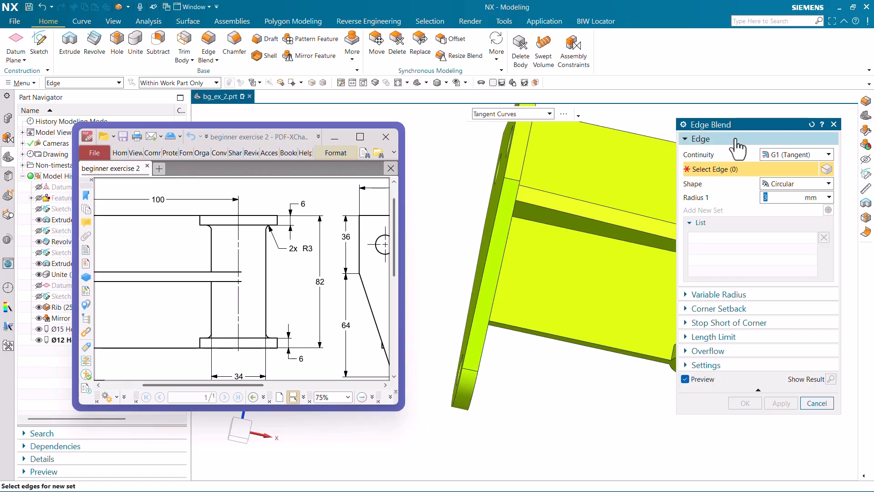
pyautogui.moveTo(689, 127); pyautogui.dragTo(415, 134)
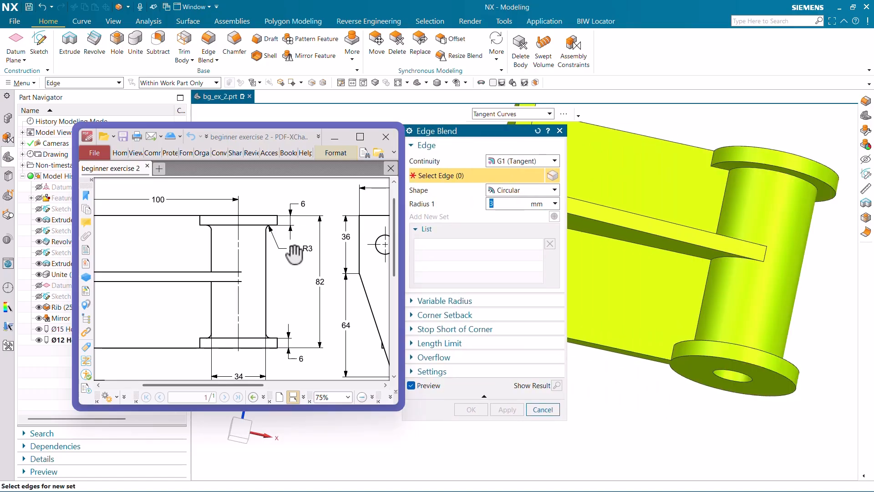
pyautogui.scroll(3, 817, 187)
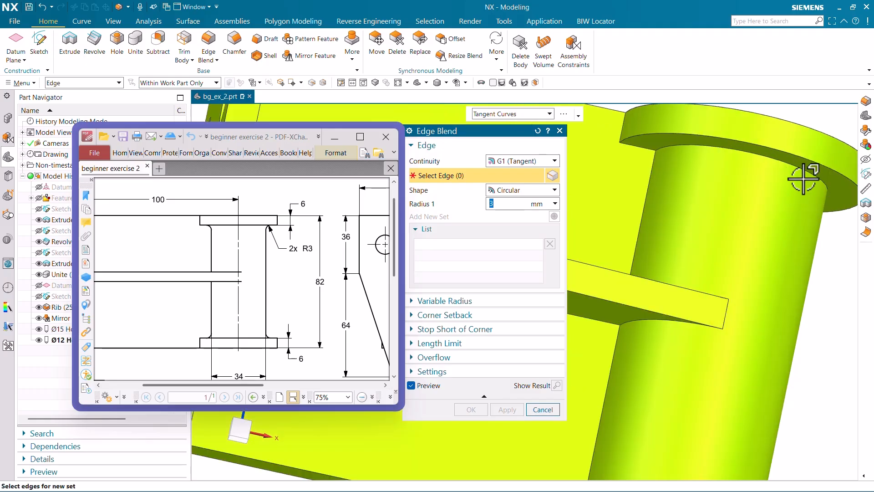
pyautogui.click(806, 173)
pyautogui.scroll(-3, 735, 218)
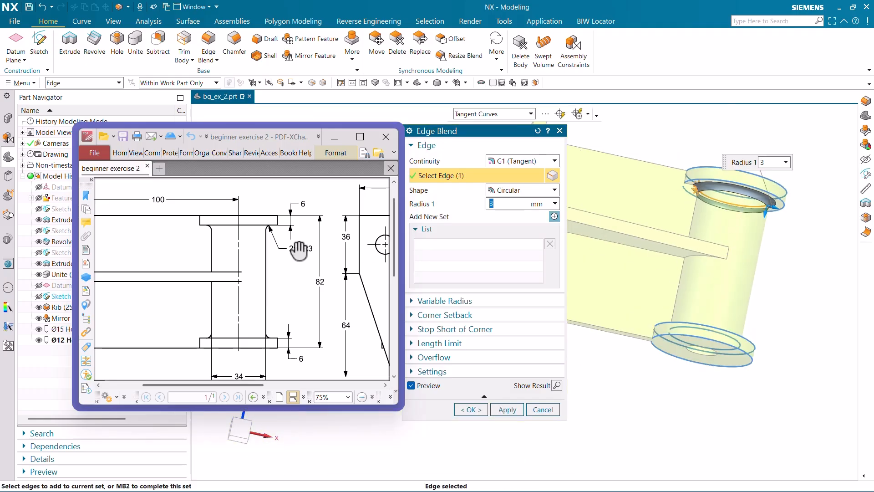
# Add the edge where the cylinder meets the lower flange to the 3 mm blend and complete it.
pyautogui.moveTo(733, 263); pyautogui.dragTo(731, 308, button='middle')
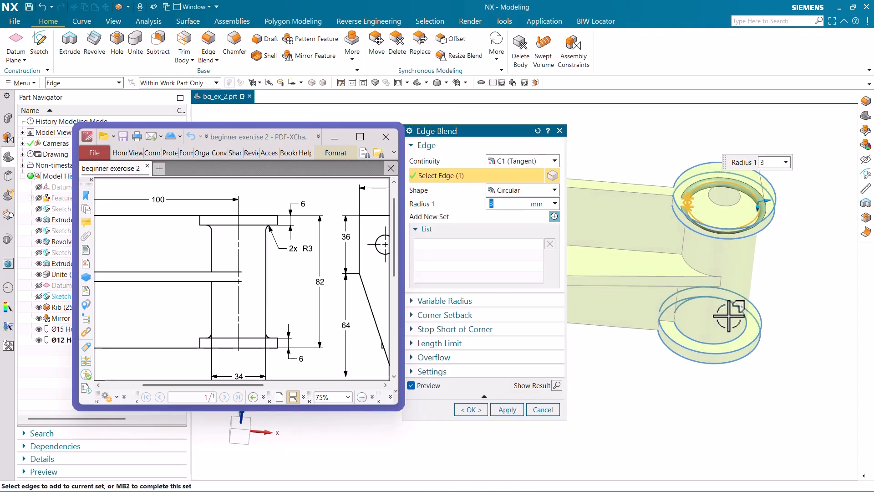
pyautogui.click(725, 337)
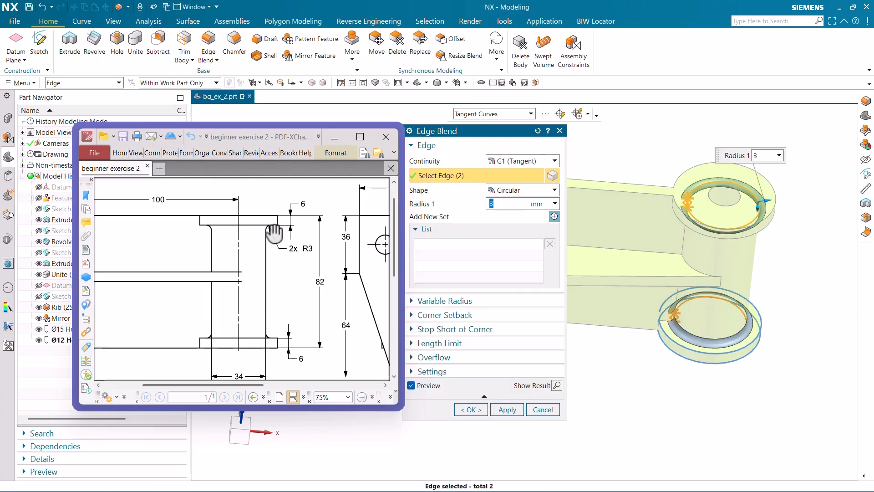
pyautogui.click(478, 409)
# Examine the bracket model from several distances and compare it with the full drawing sheet and its isometric view.
pyautogui.moveTo(647, 364); pyautogui.dragTo(624, 313, button='middle')
pyautogui.keyDown('ctrl'); pyautogui.scroll(-5, 294, 298); pyautogui.keyUp('ctrl')
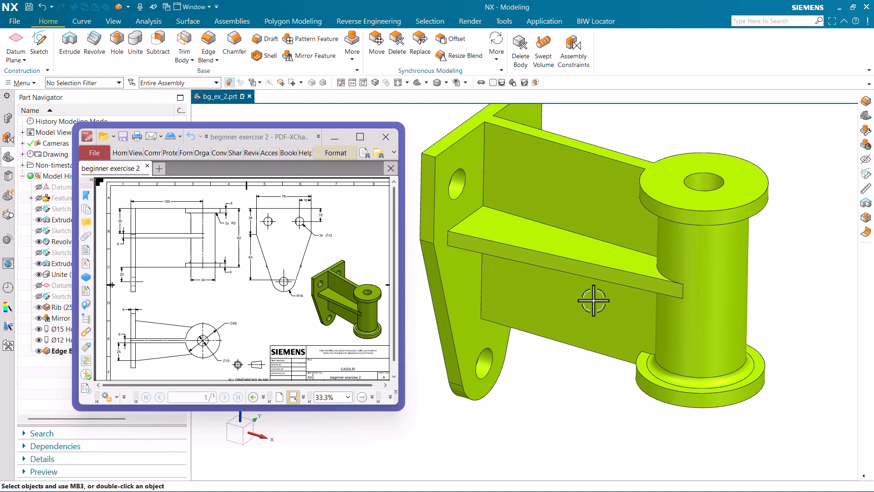
pyautogui.scroll(-4, 573, 314)
pyautogui.scroll(5, 642, 236)
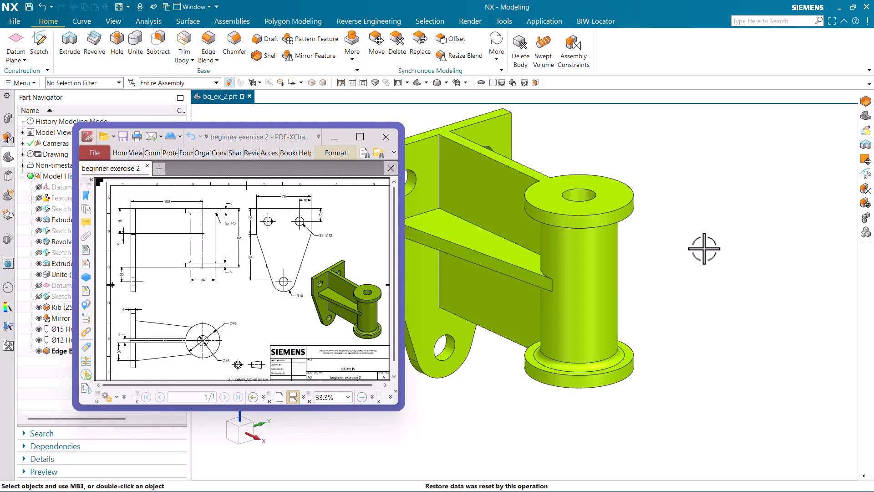
pyautogui.scroll(-3, 705, 249)
pyautogui.scroll(2, 488, 257)
pyautogui.scroll(-3, 469, 318)
pyautogui.scroll(2, 468, 327)
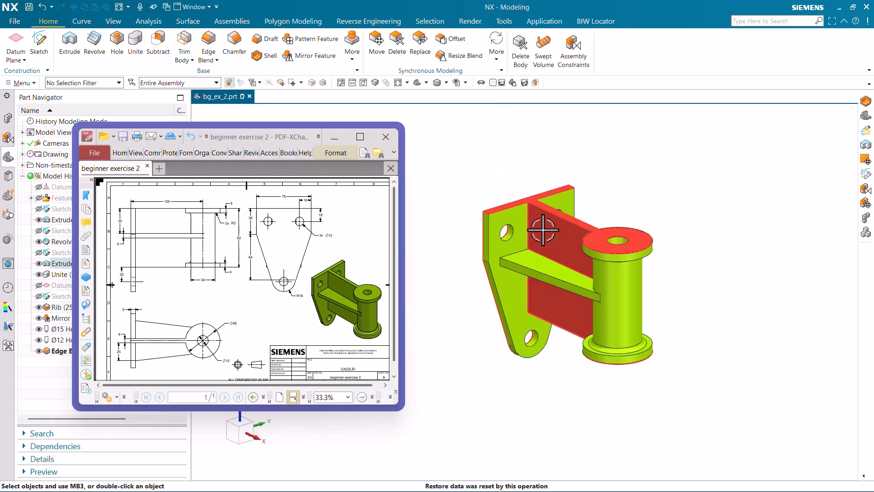